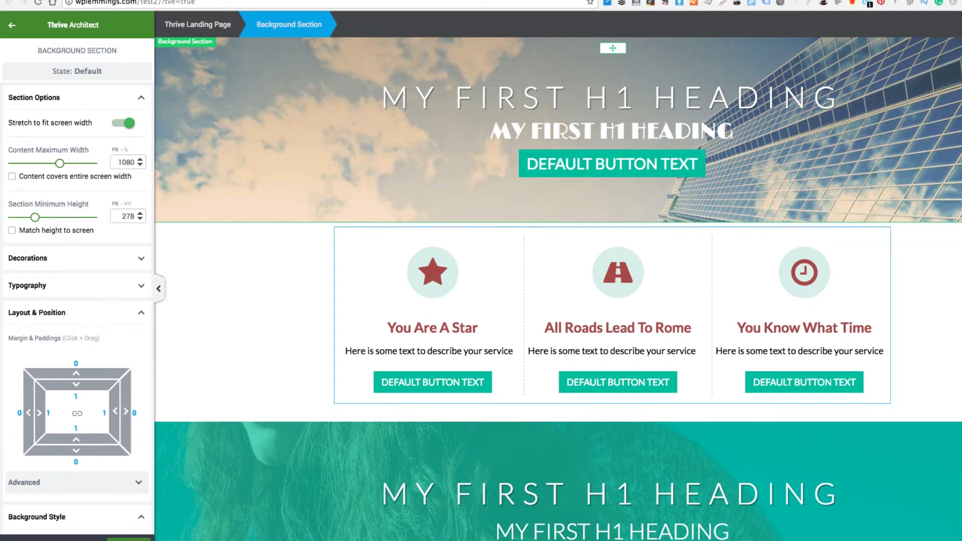
scroll(618, 328, "down", 2)
scroll(558, 293, "down", 6)
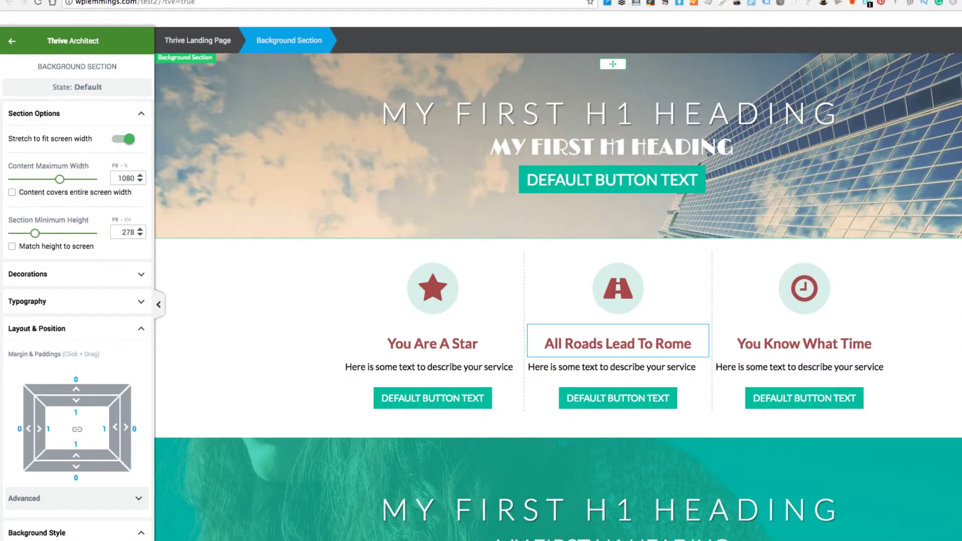
scroll(433, 321, "down", 1)
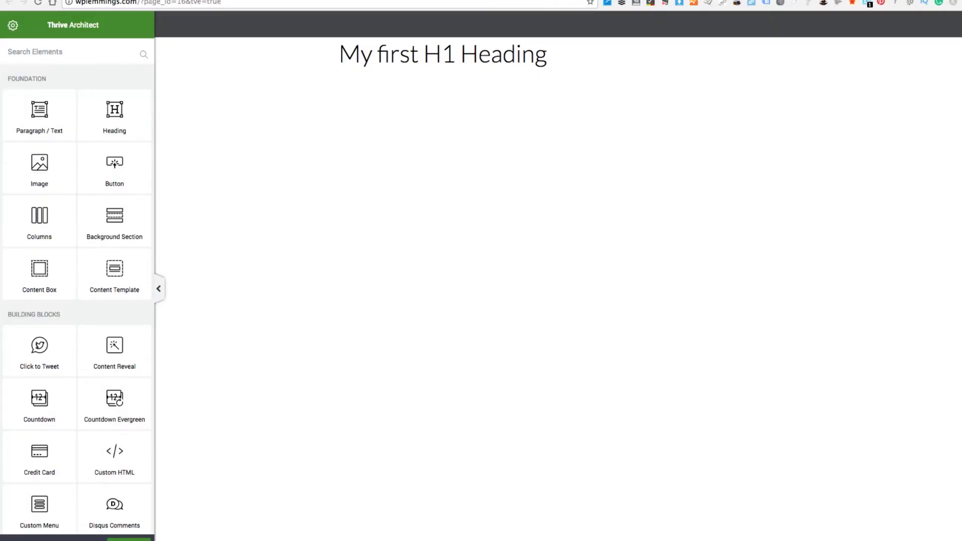
- Insert a background section below the heading and stretch it to fit the screen width
left_click(115, 221)
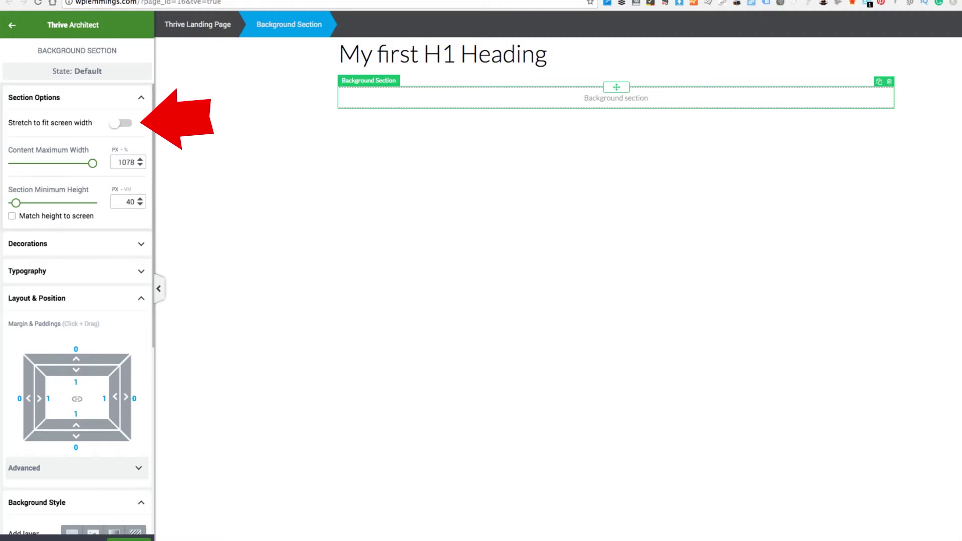
left_click(115, 123)
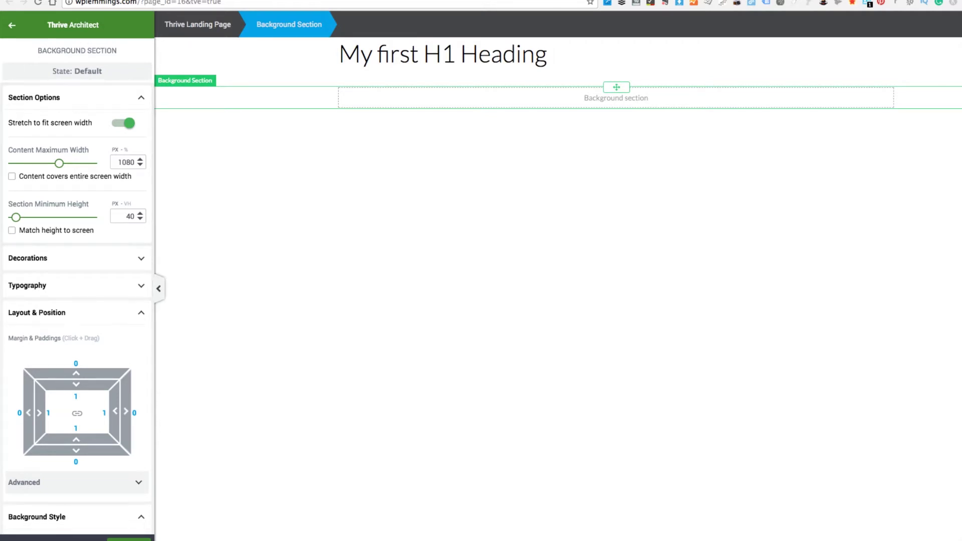
double_click(125, 162)
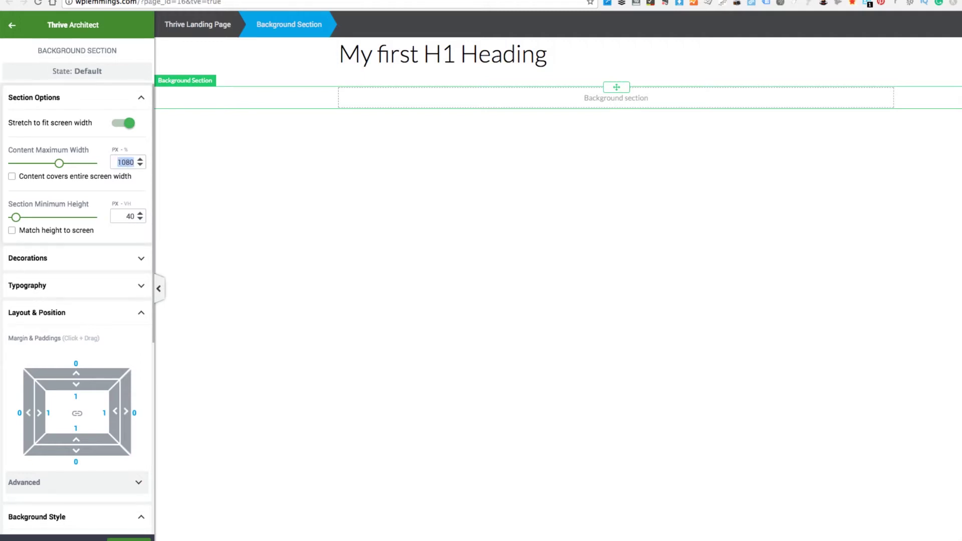
- Add the building image from the media library as an image layer behind the background section
scroll(133, 442, "down", 5)
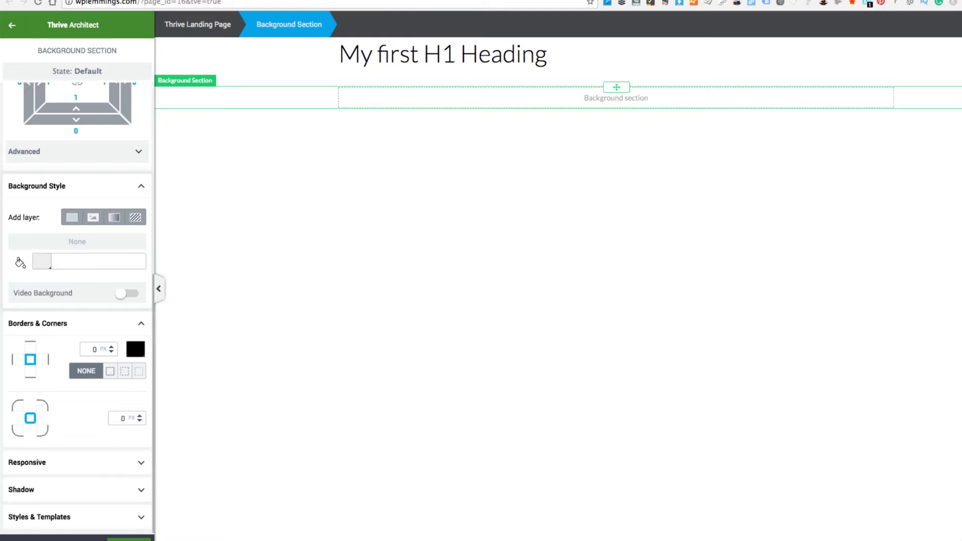
left_click(92, 217)
left_click(43, 257)
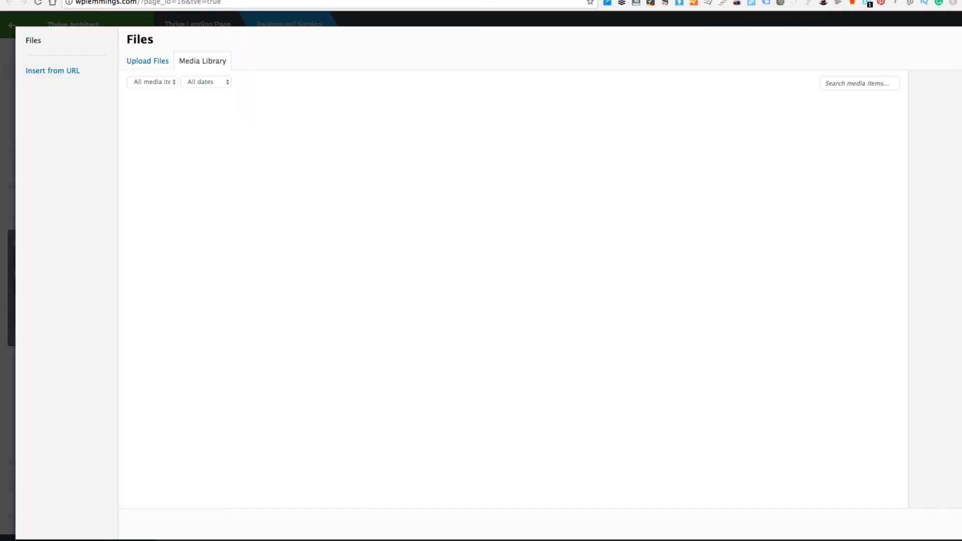
left_click(162, 136)
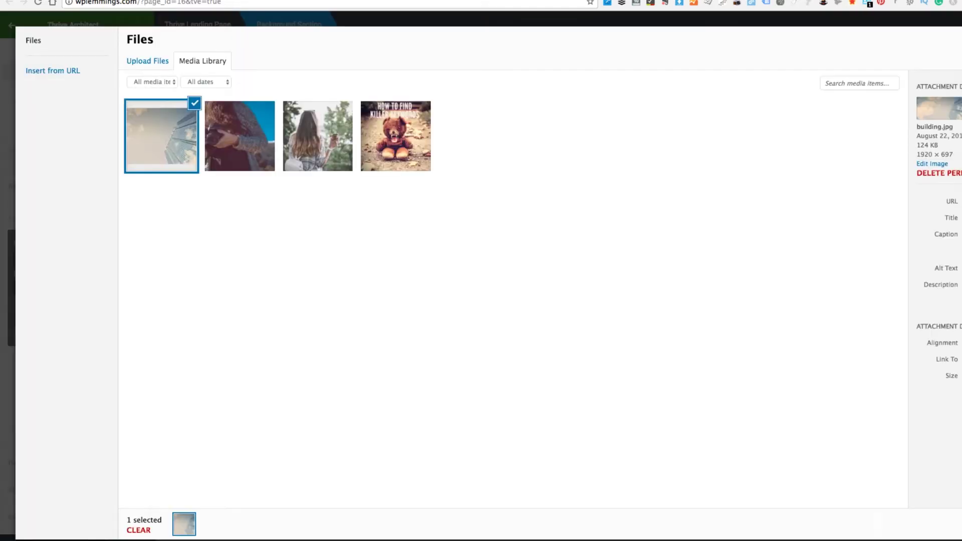
left_click(878, 523)
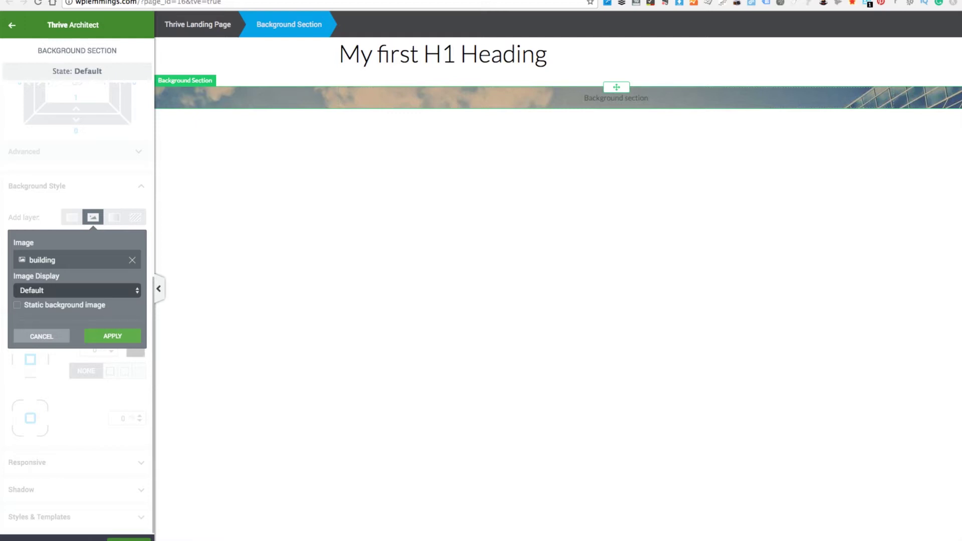
left_click(77, 290)
left_click(112, 335)
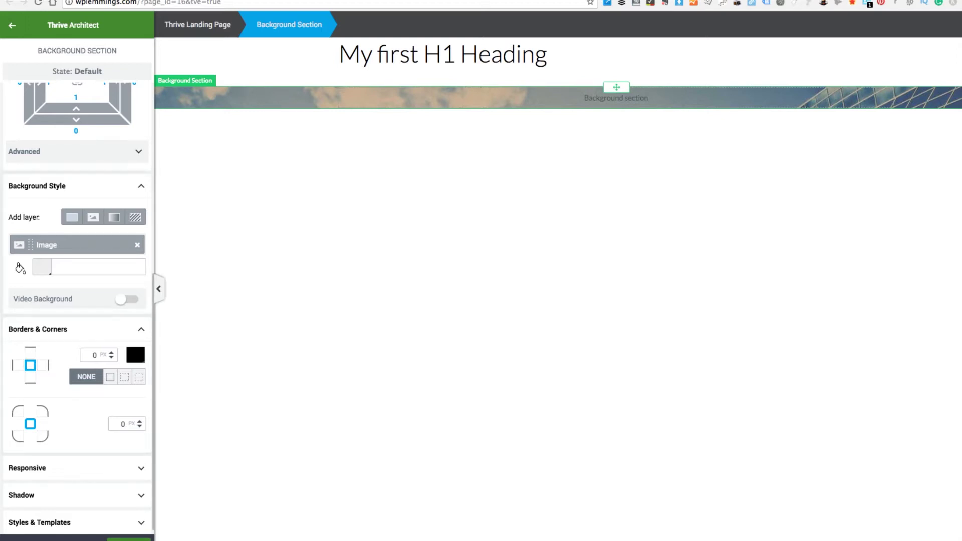
- Set the background section's minimum height to about 290 px and save the page
scroll(77, 301, "up", 10)
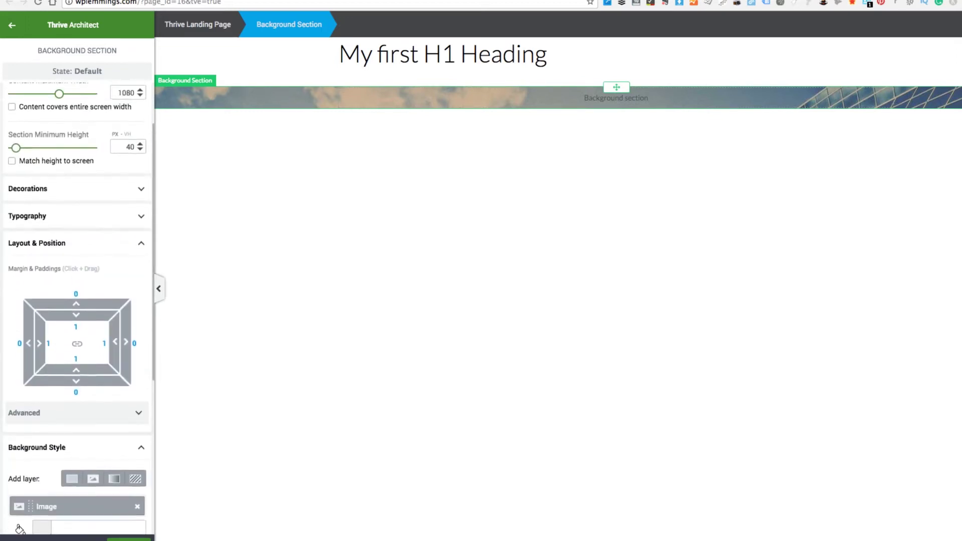
left_click_drag(15, 218, 36, 217)
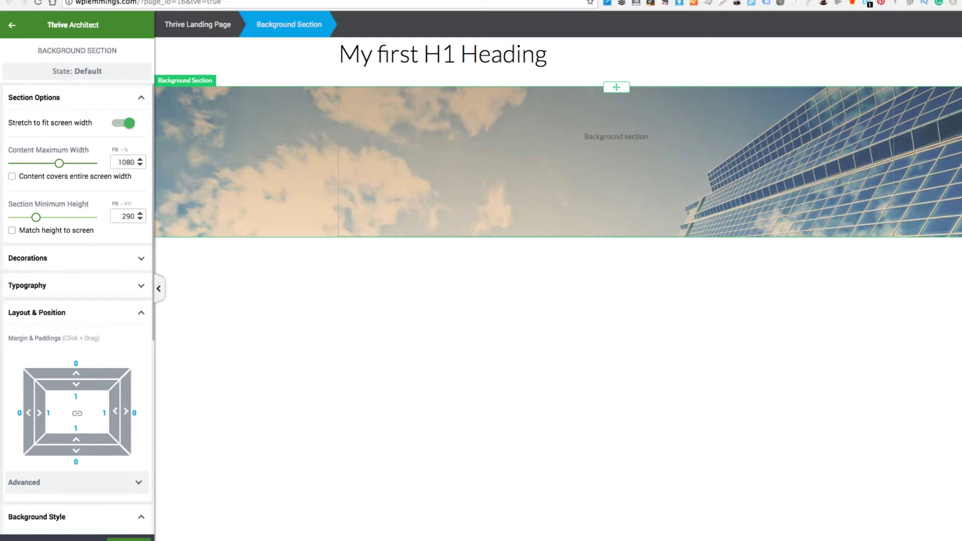
key("ctrl+s")
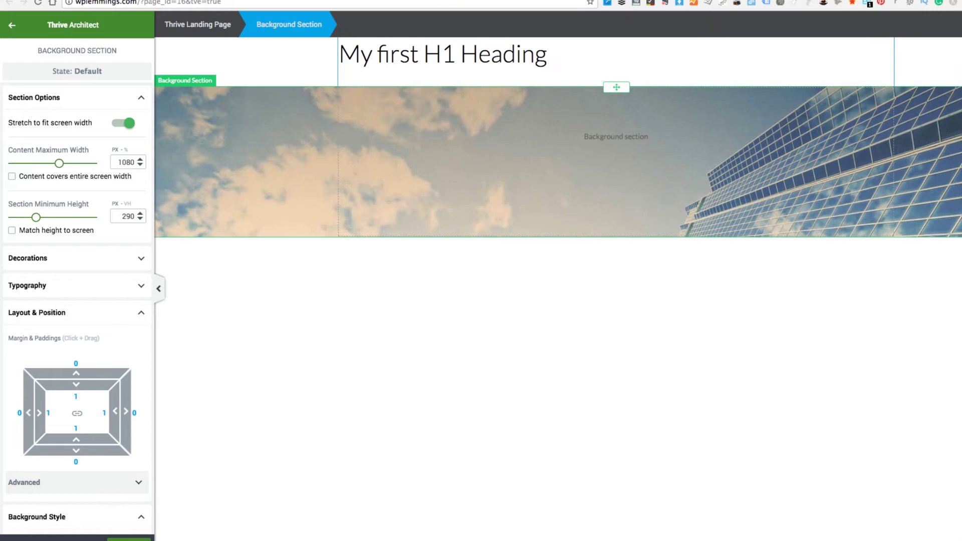
- Move the "My first H1 Heading" element into the background section
key("Escape")
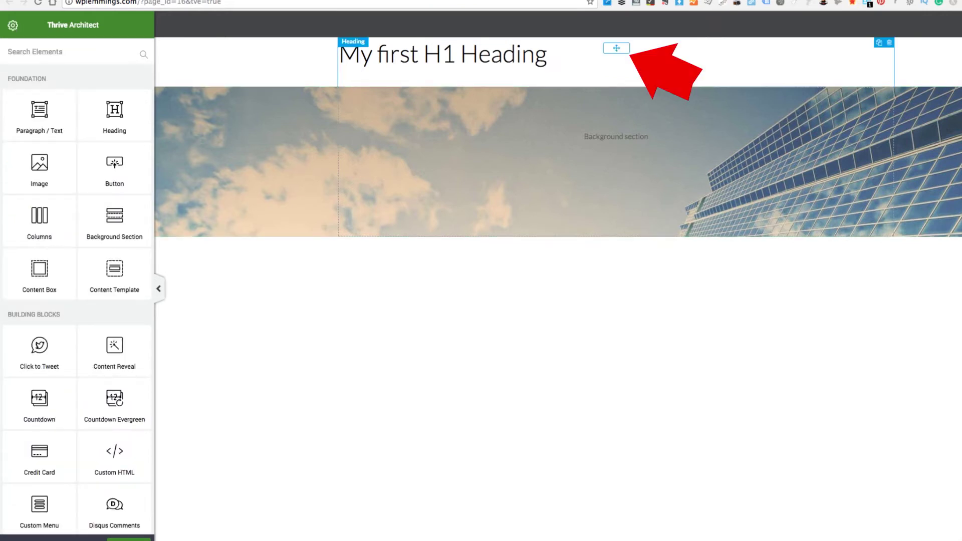
left_click_drag(616, 48, 617, 88)
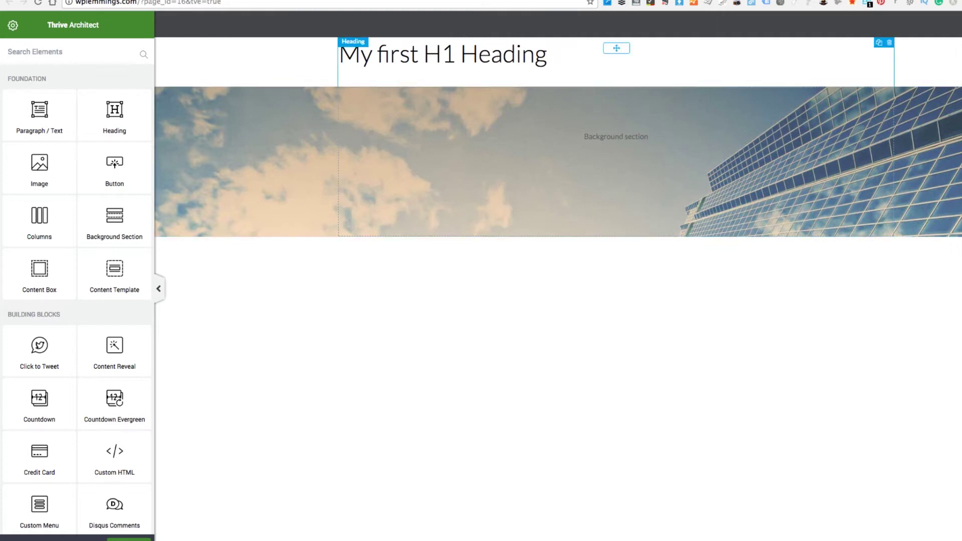
left_click_drag(616, 48, 616, 163)
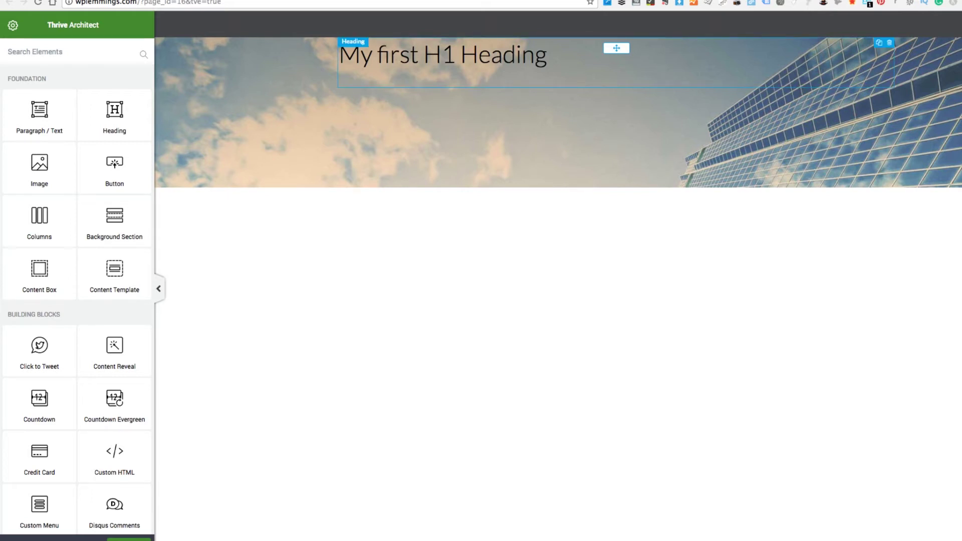
- Centre-align the heading inside the background section
left_click(503, 54)
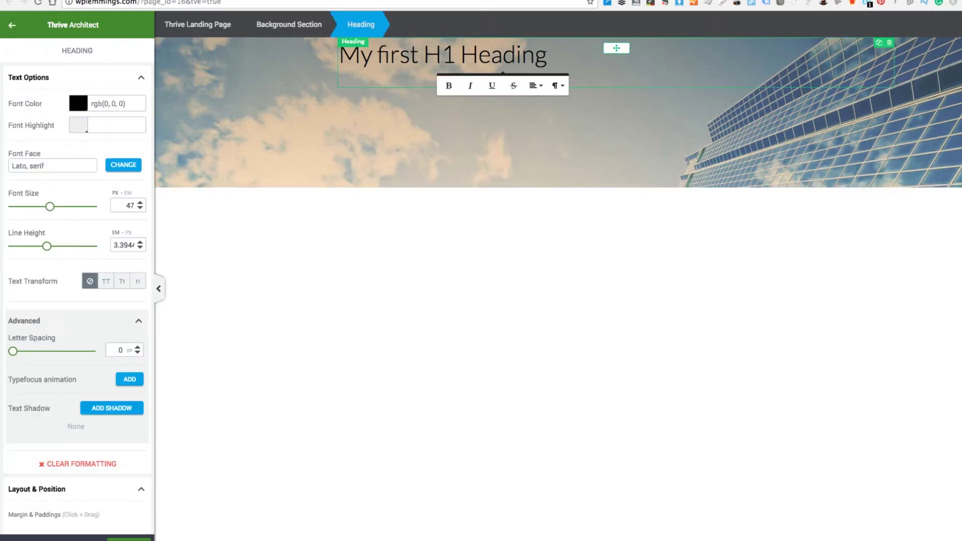
left_click(536, 86)
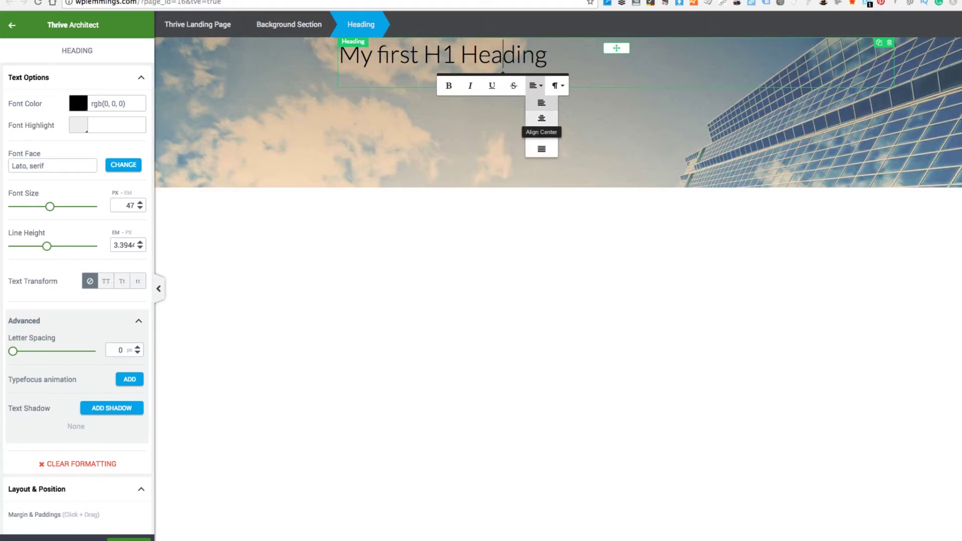
left_click(541, 118)
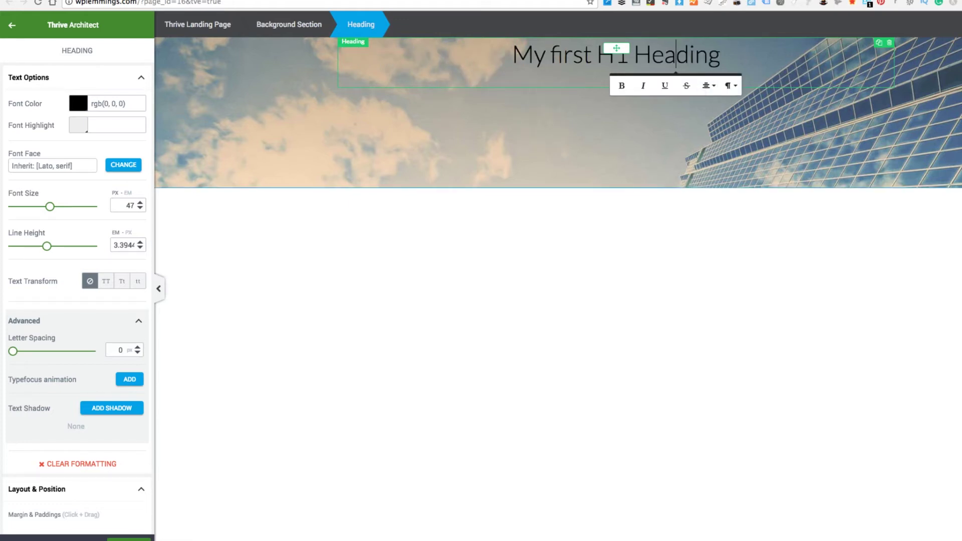
- Format the whole heading text as bold uppercase with a letter spacing of 13 px
key("ctrl+a")
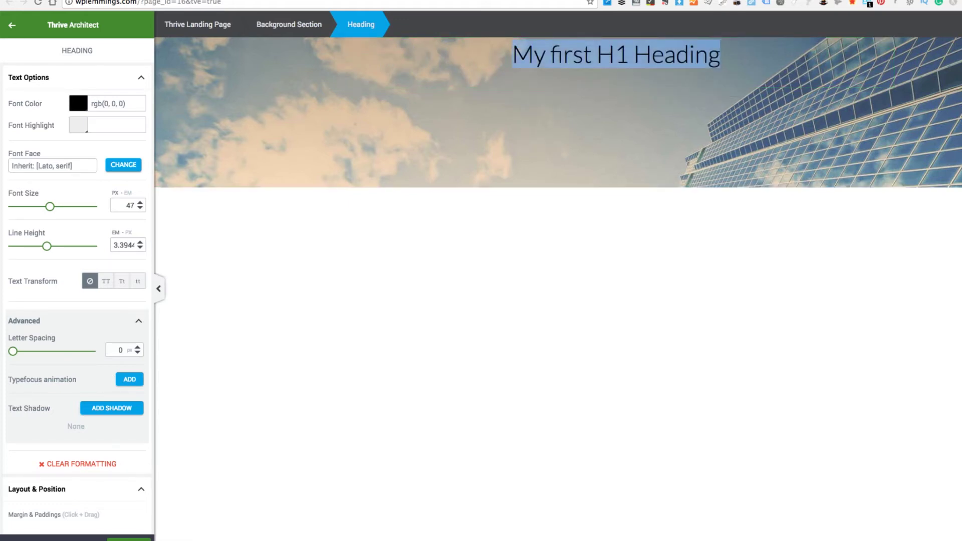
left_click(652, 54)
left_click_drag(721, 55, 513, 55)
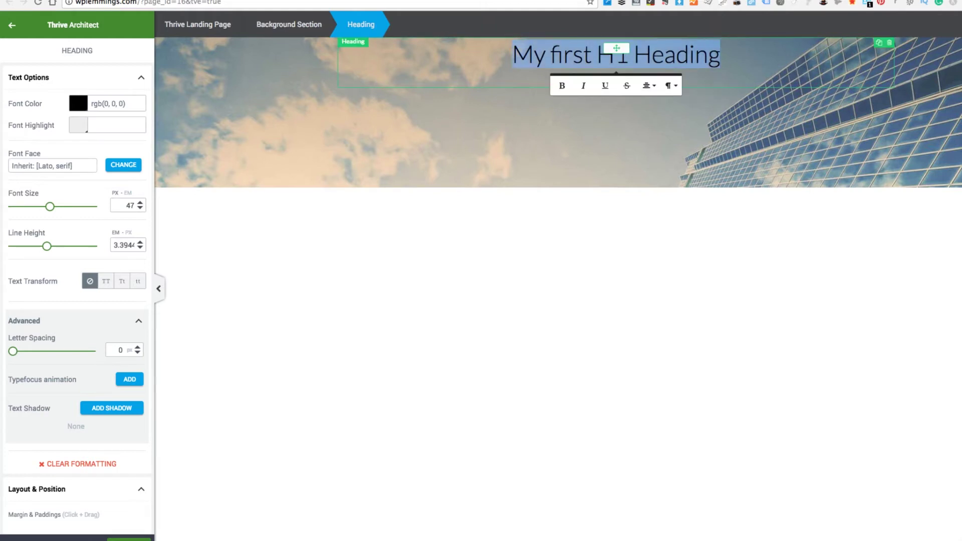
left_click(562, 85)
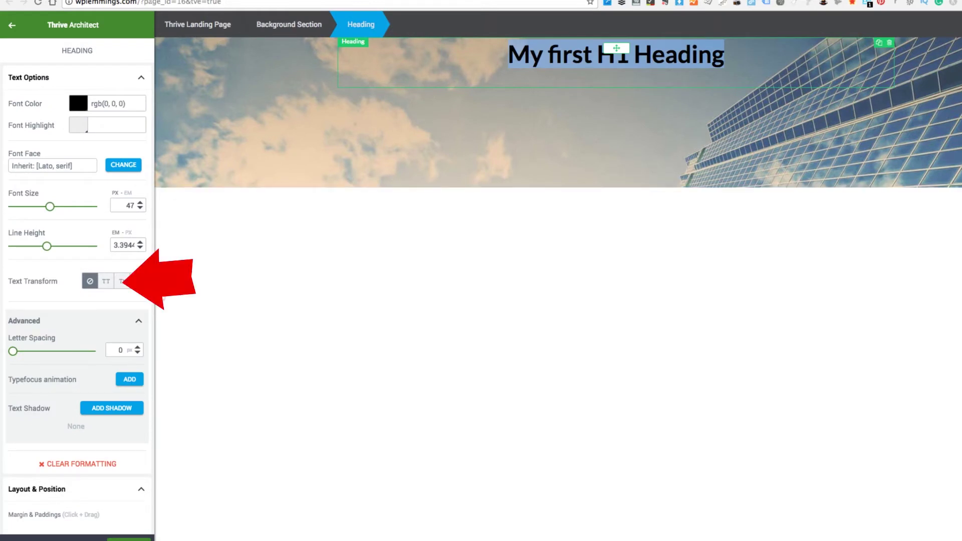
left_click(106, 281)
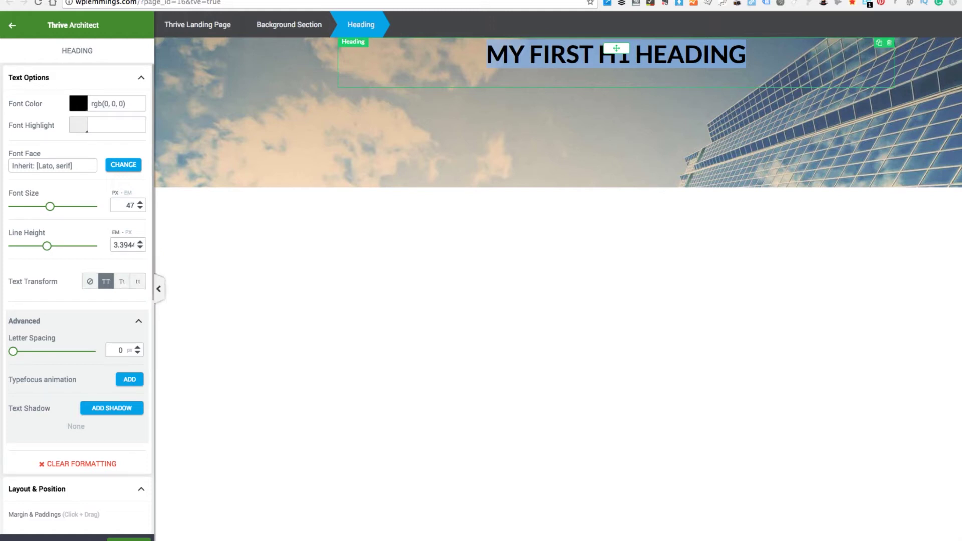
left_click_drag(12, 351, 23, 351)
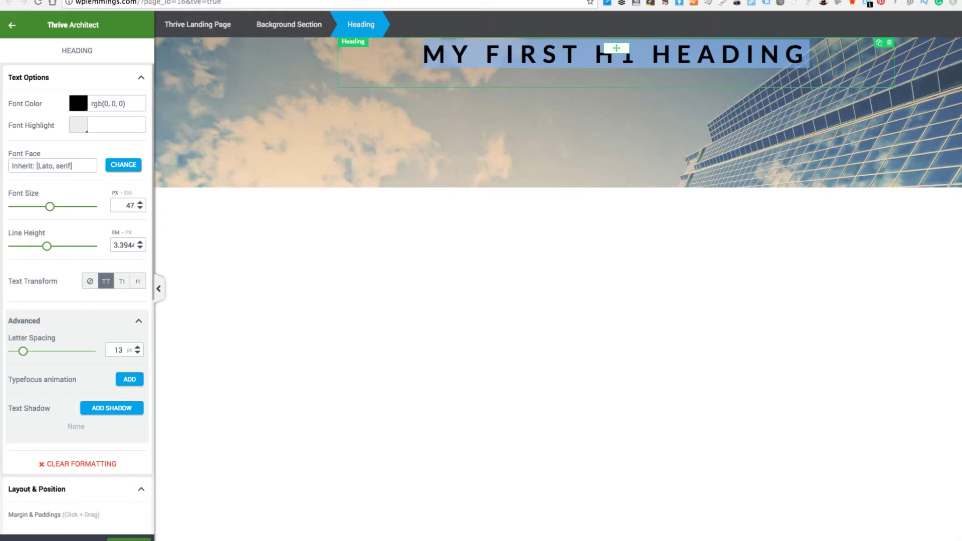
- Set the heading's font highlight to the saved white colour, #ffffff
left_click(79, 125)
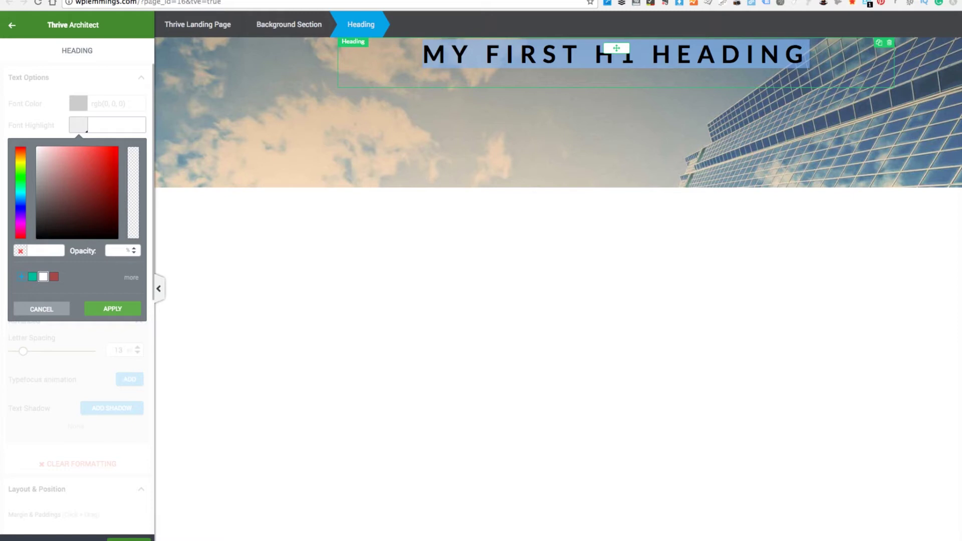
left_click(43, 277)
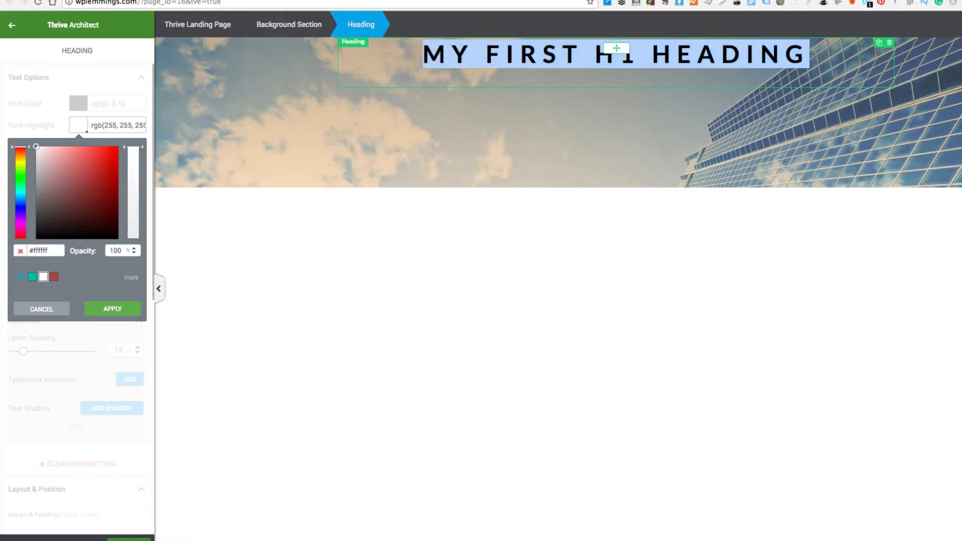
key("Escape")
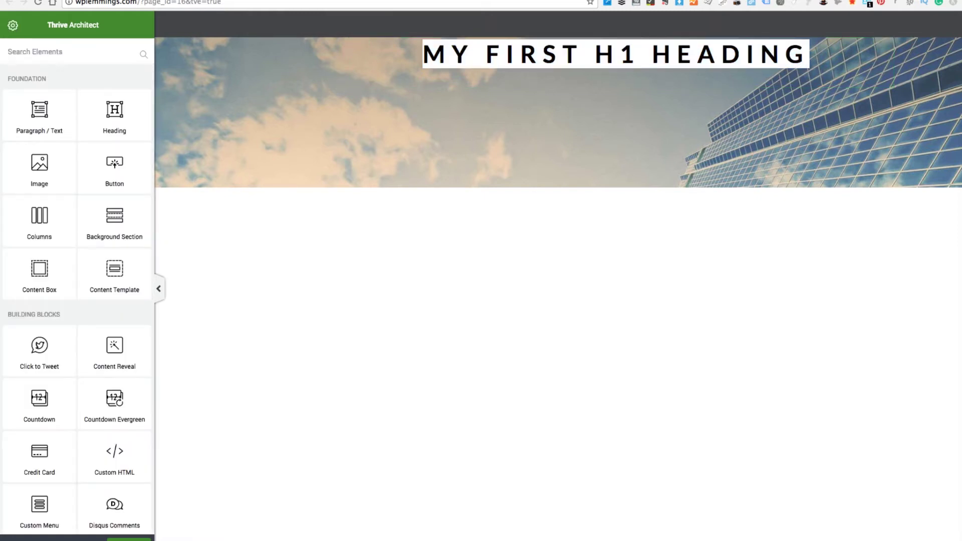
- Try to clear the white font highlight from the heading by emptying its colour value
left_click(521, 54)
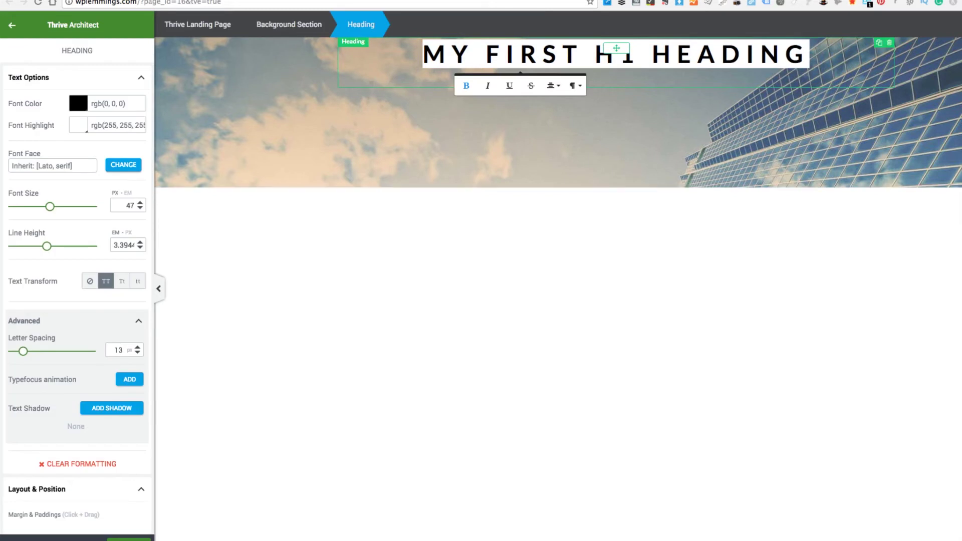
left_click(78, 125)
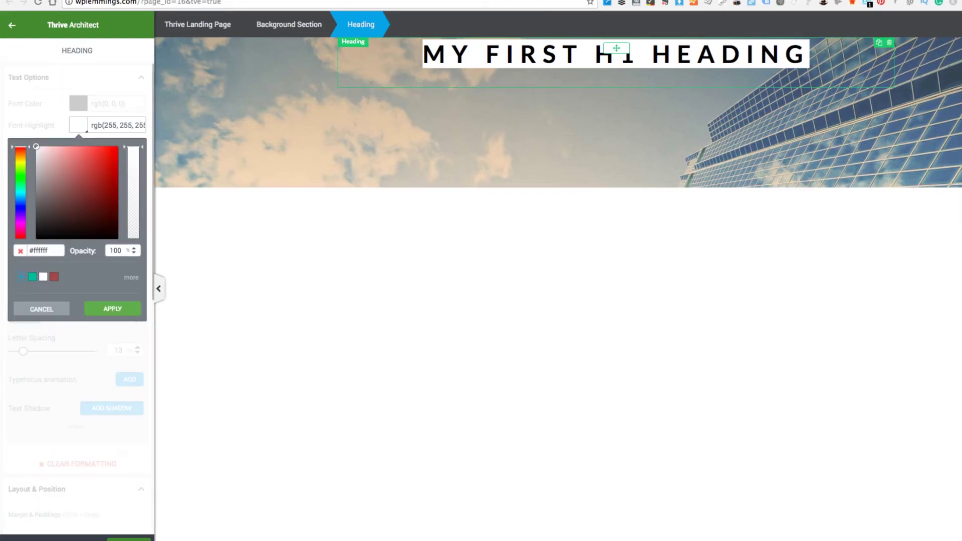
left_click_drag(48, 251, 29, 251)
key("BackSpace")
key("Escape")
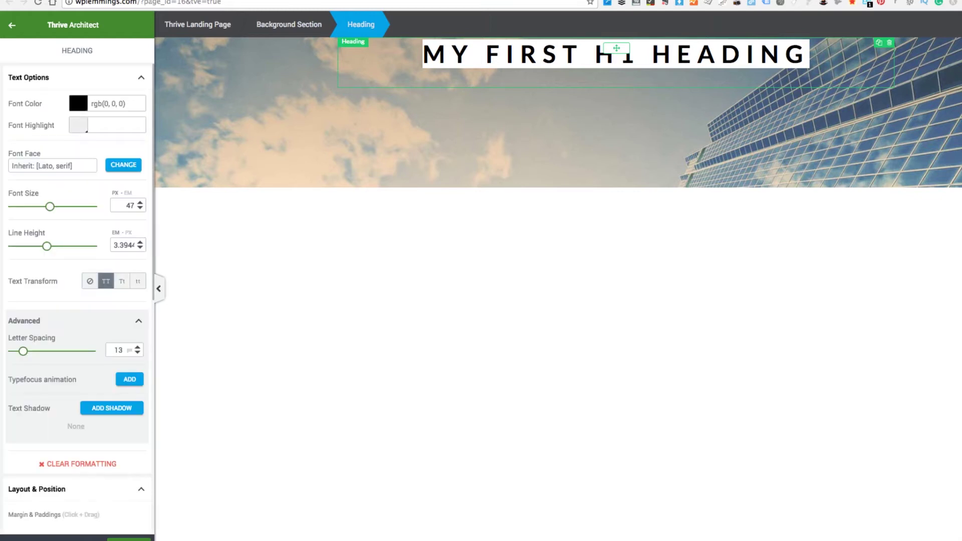
- Set the heading's font colour to white and leave the heading's settings
left_click(78, 103)
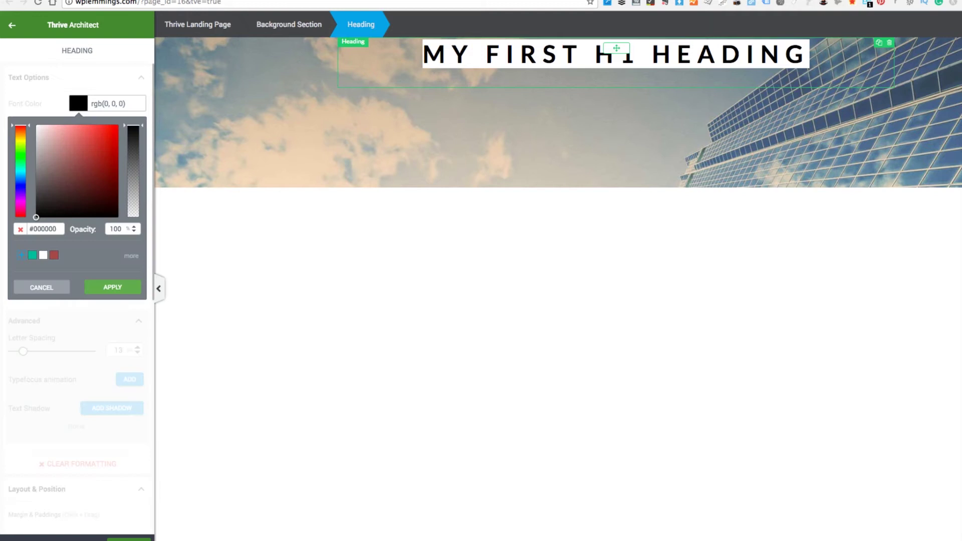
left_click(43, 255)
left_click(113, 287)
left_click(12, 25)
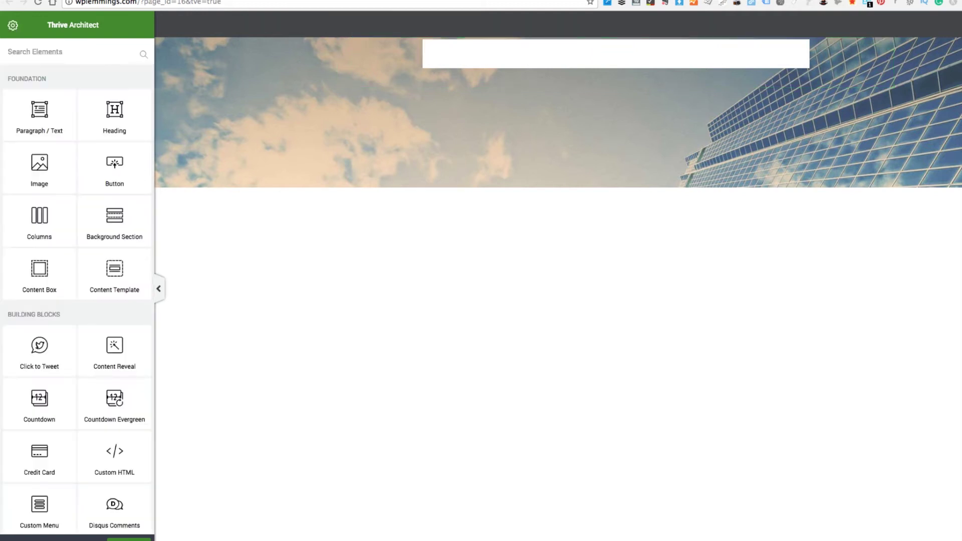
- Try again to remove the heading's font highlight by deleting its #ffffff colour value
left_click(540, 57)
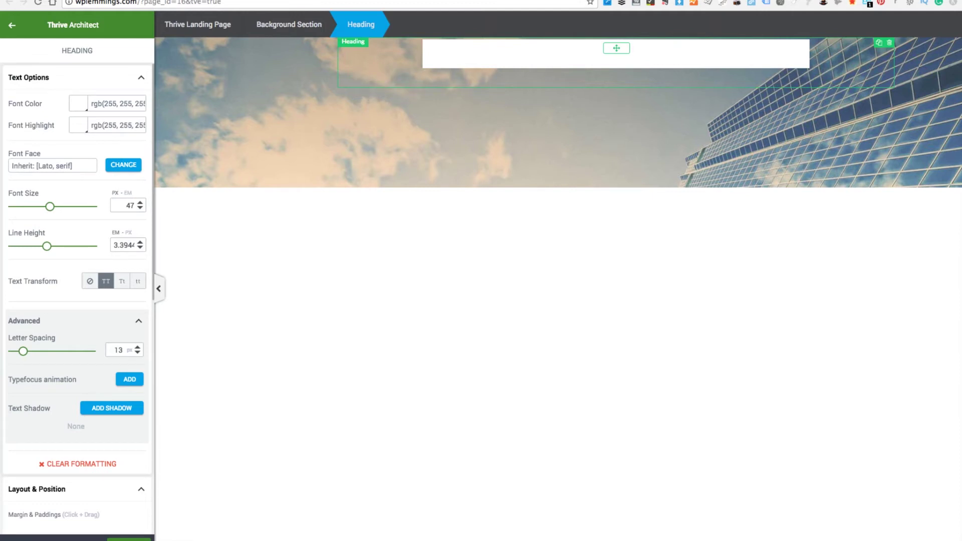
left_click(79, 125)
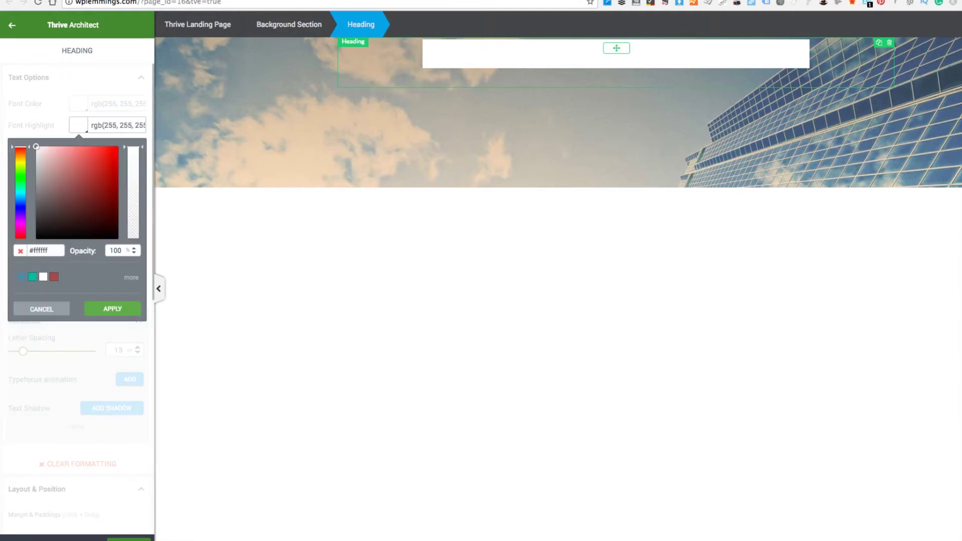
key("super+a")
key("BackSpace")
key("Return")
key("Escape")
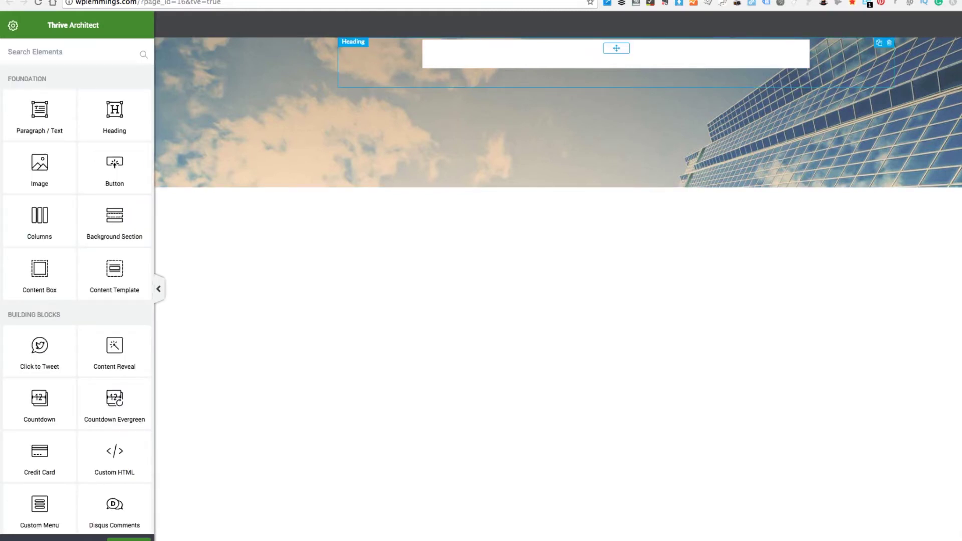
- Delete the existing heading and add a fresh Heading element inside the background section
left_click(889, 42)
left_click(114, 116)
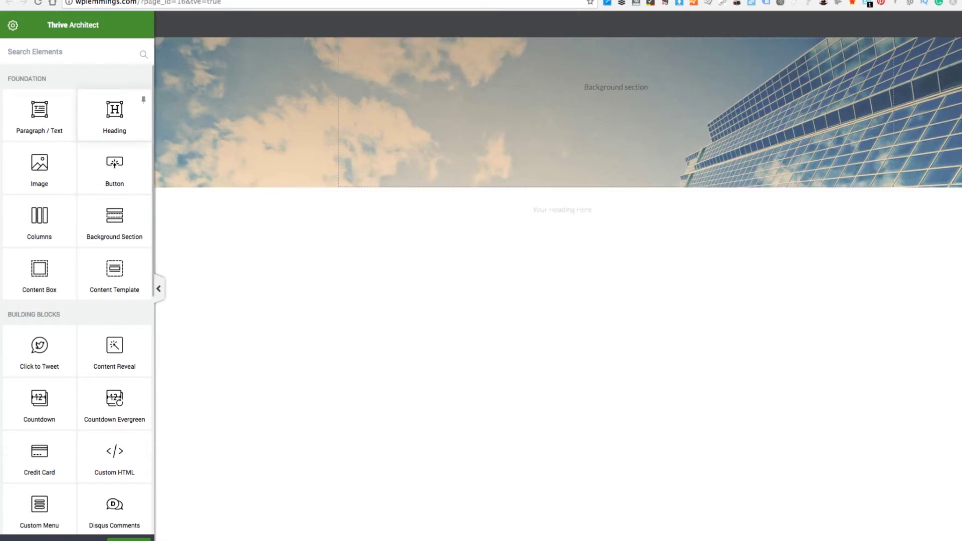
left_click_drag(617, 188, 616, 163)
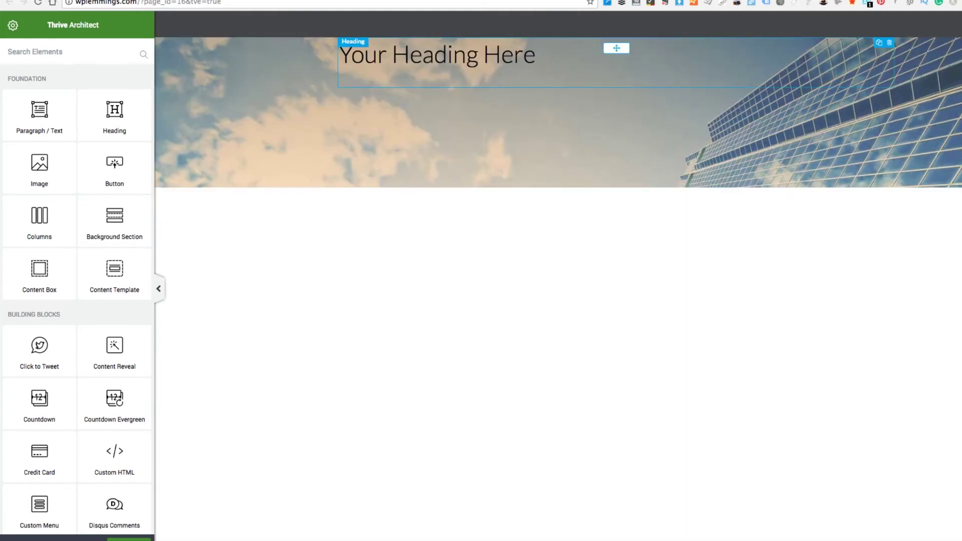
- Centre-align the new heading in the background section and transform its text to uppercase
left_click(536, 55)
left_click(569, 85)
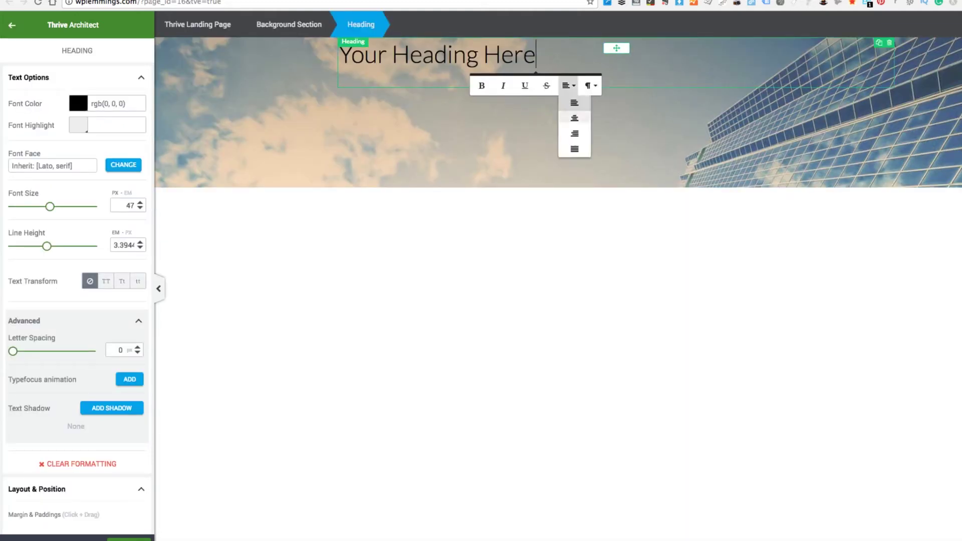
left_click(574, 118)
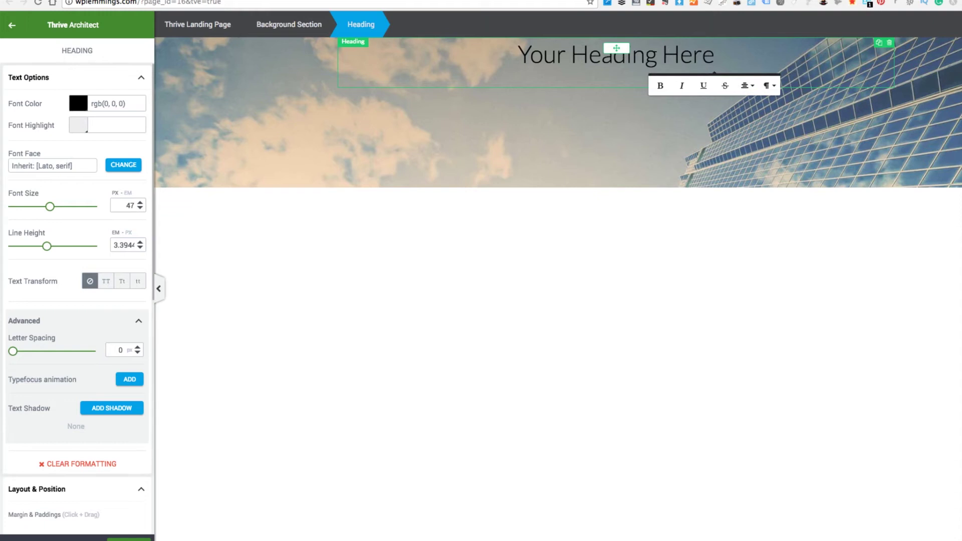
left_click(106, 281)
- Set the new heading's font colour to the saved white, #ffffff
left_click(78, 104)
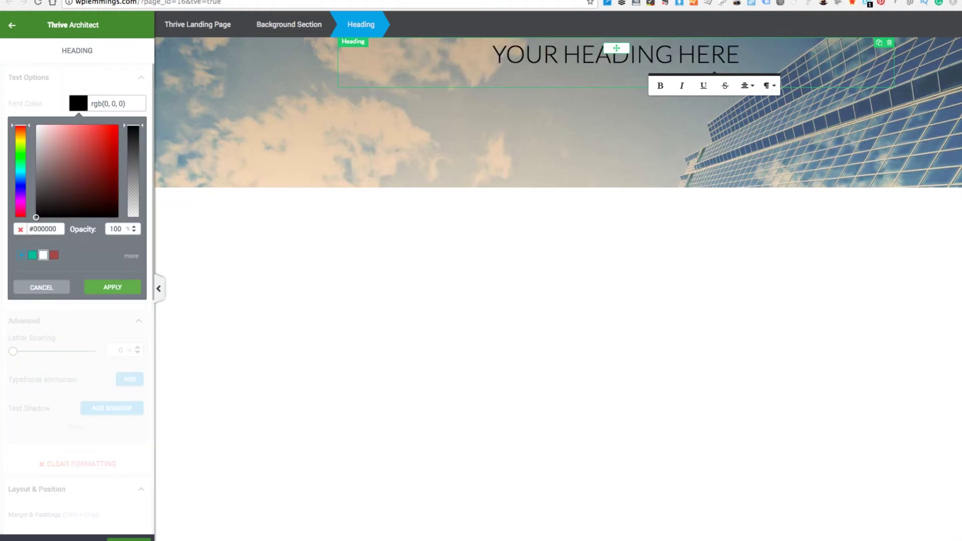
left_click(43, 255)
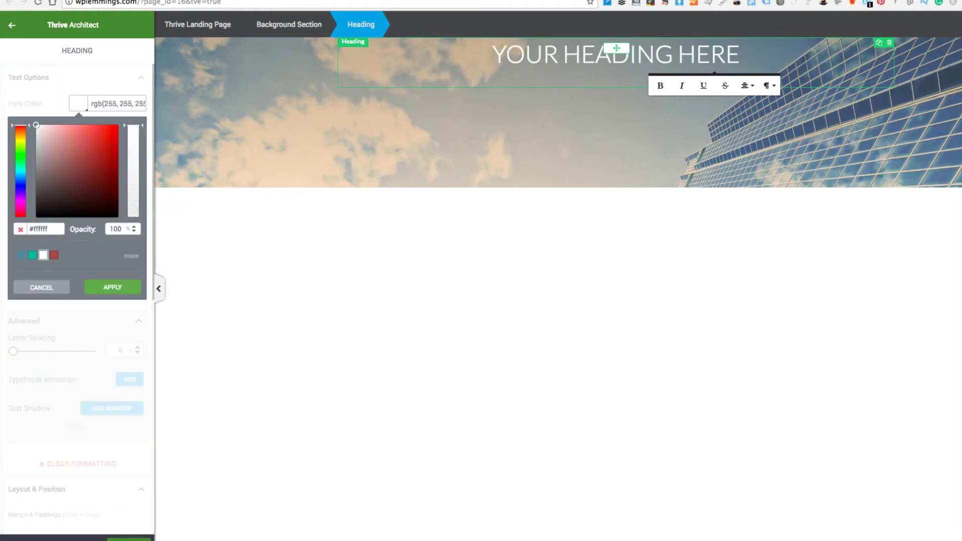
left_click(112, 287)
- Set the heading's letter spacing to 23 px and its font size to 60 px
left_click_drag(13, 351, 30, 352)
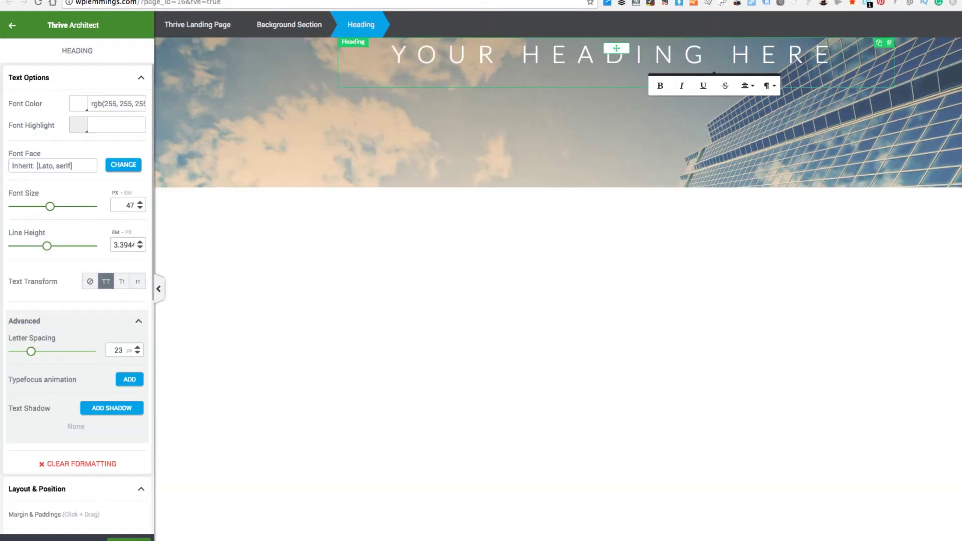
left_click_drag(50, 207, 60, 206)
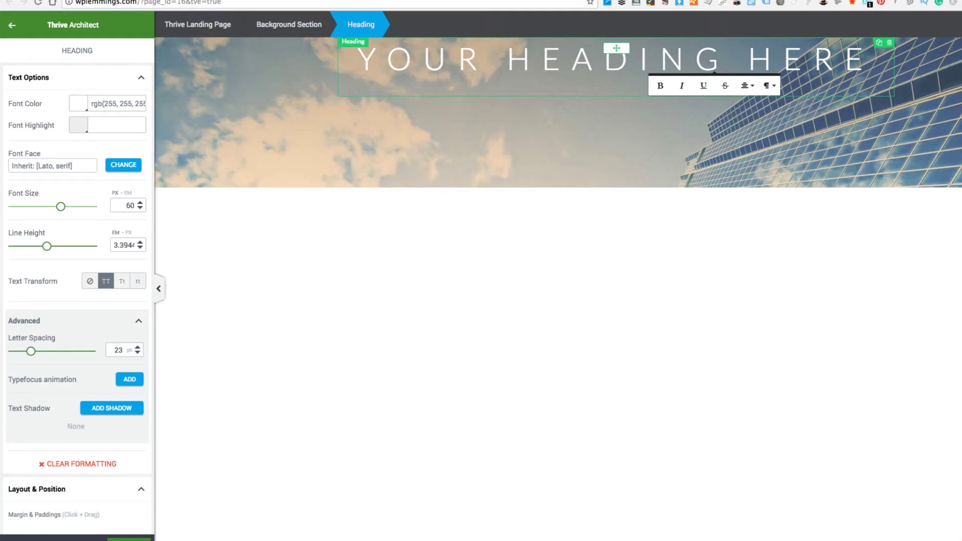
- Add a text shadow to the heading with colour rgba(0, 0, 0, 0.4), angle 315, distance 3 px and blur 2 px
scroll(77, 301, "down", 4)
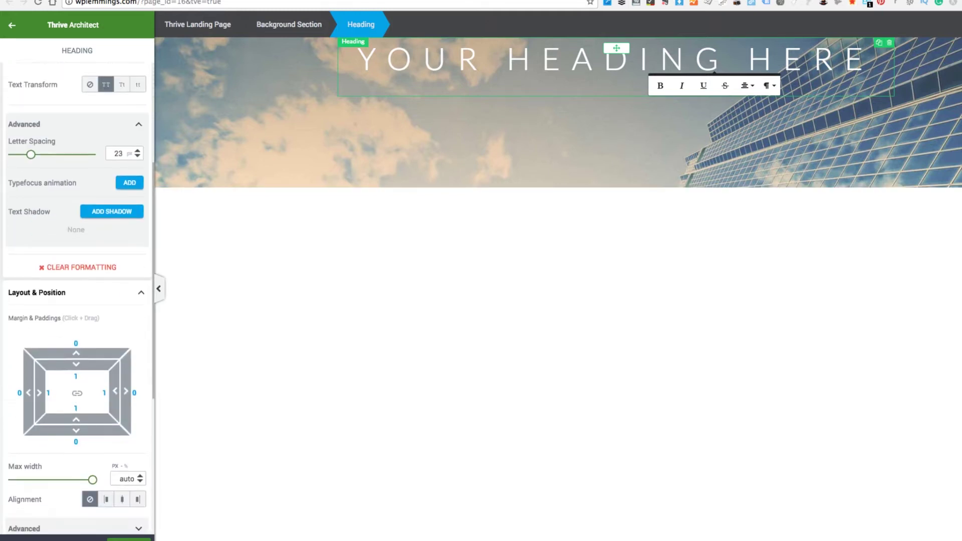
scroll(77, 301, "down", 4)
scroll(133, 380, "down", 2)
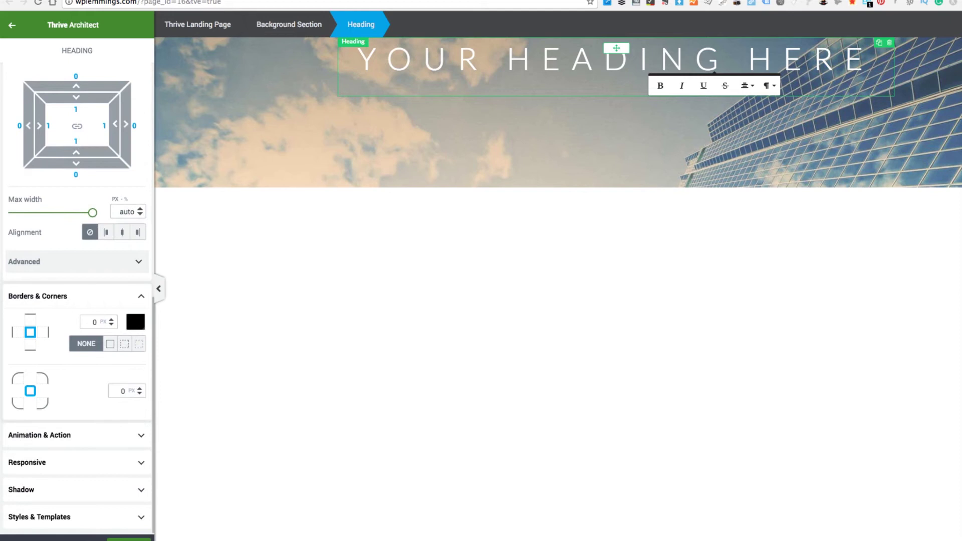
left_click(141, 490)
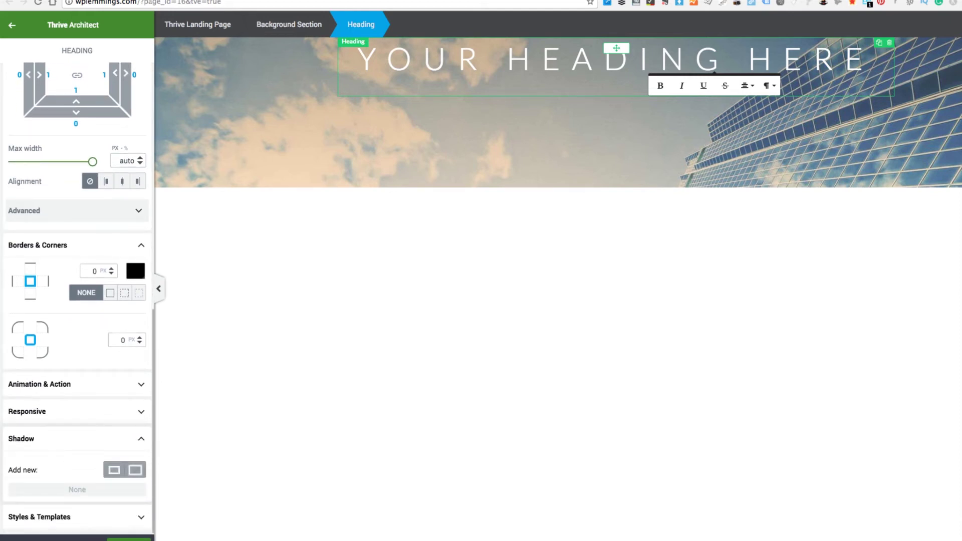
scroll(134, 251, "up", 6)
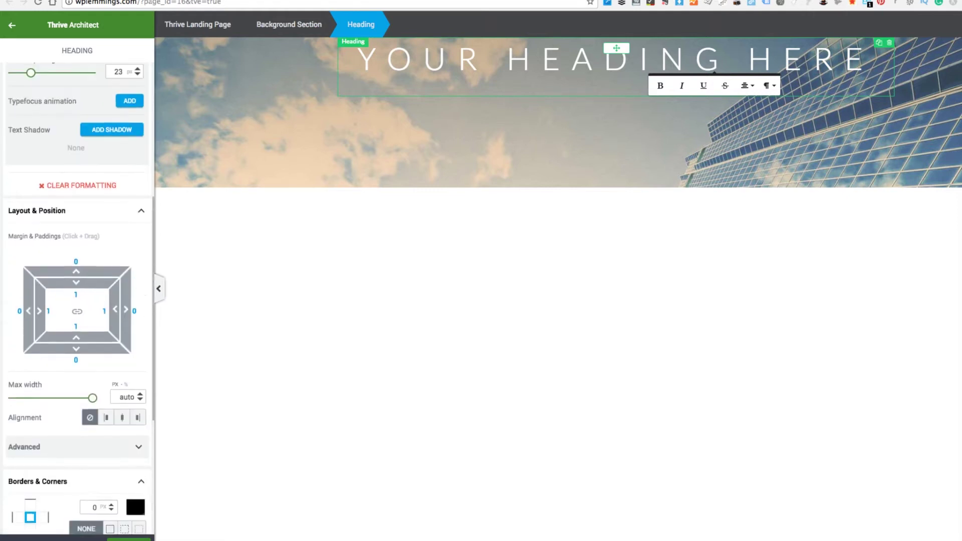
scroll(78, 301, "up", 2)
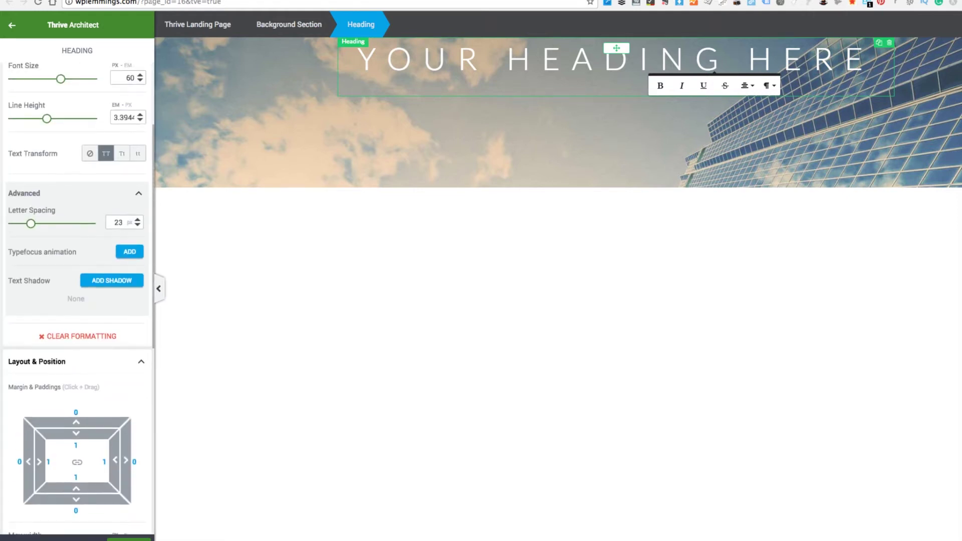
left_click(111, 281)
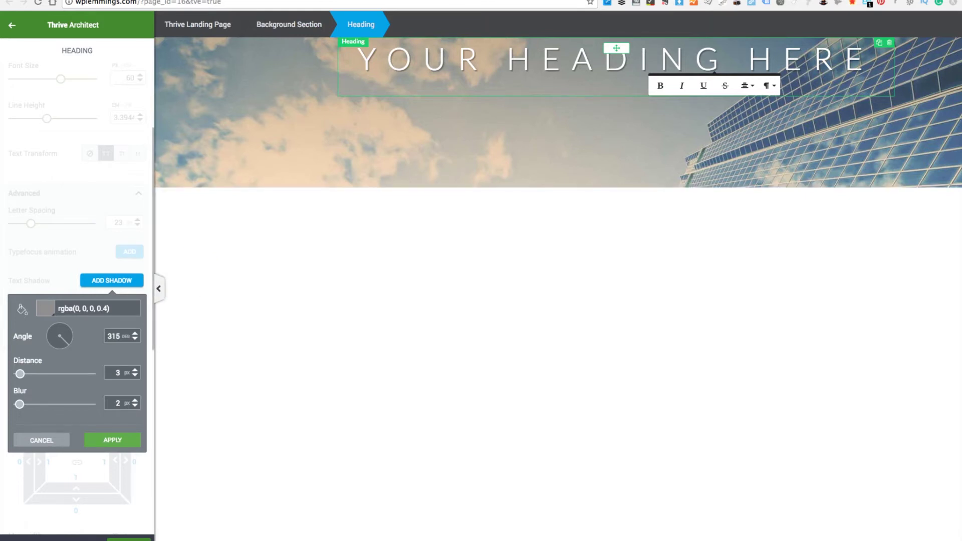
left_click(112, 439)
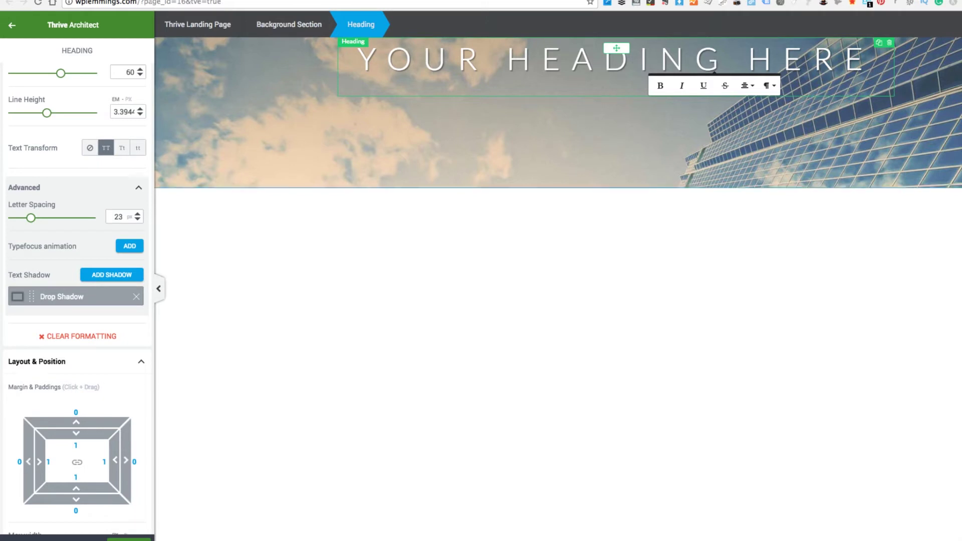
- Duplicate the heading and open the lower copy's font face choice with Google Fonts as the source
left_click(879, 42)
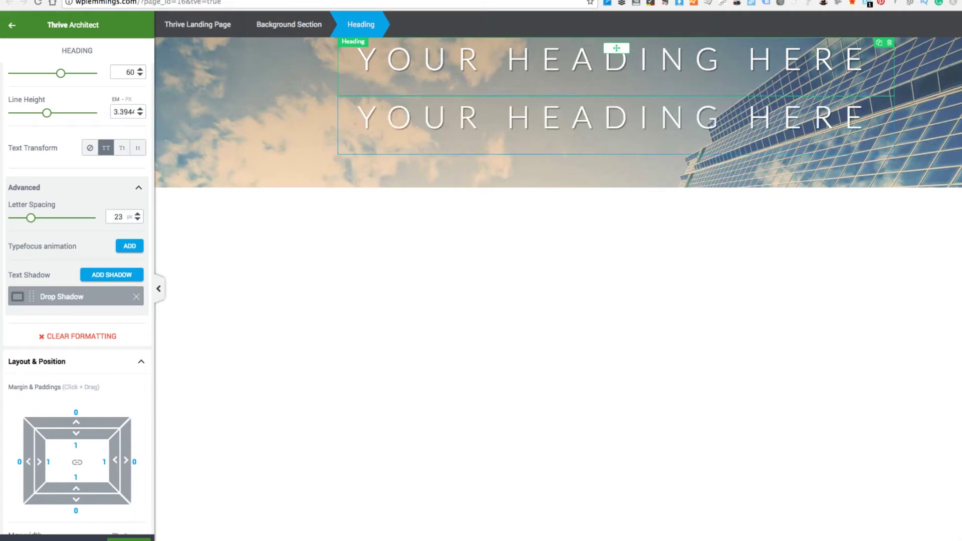
left_click(604, 117)
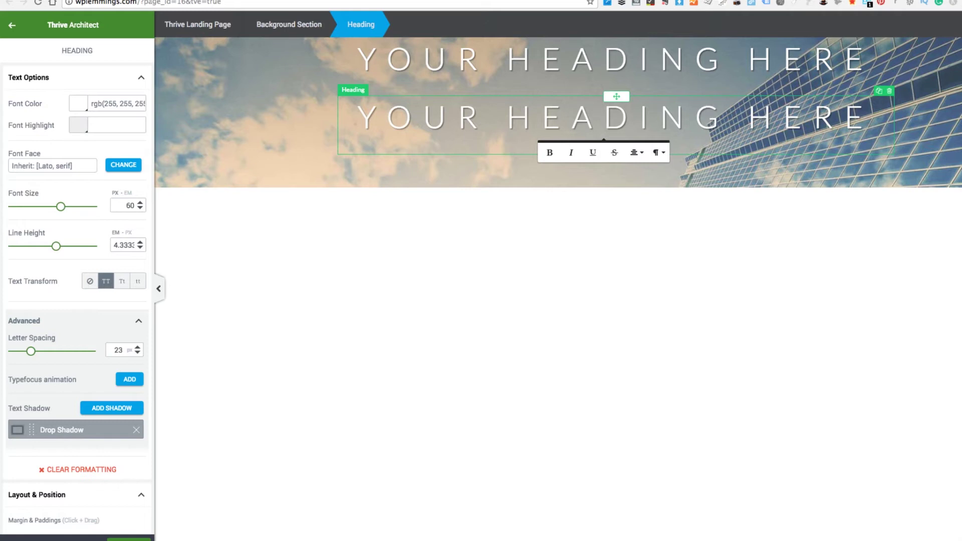
left_click(124, 165)
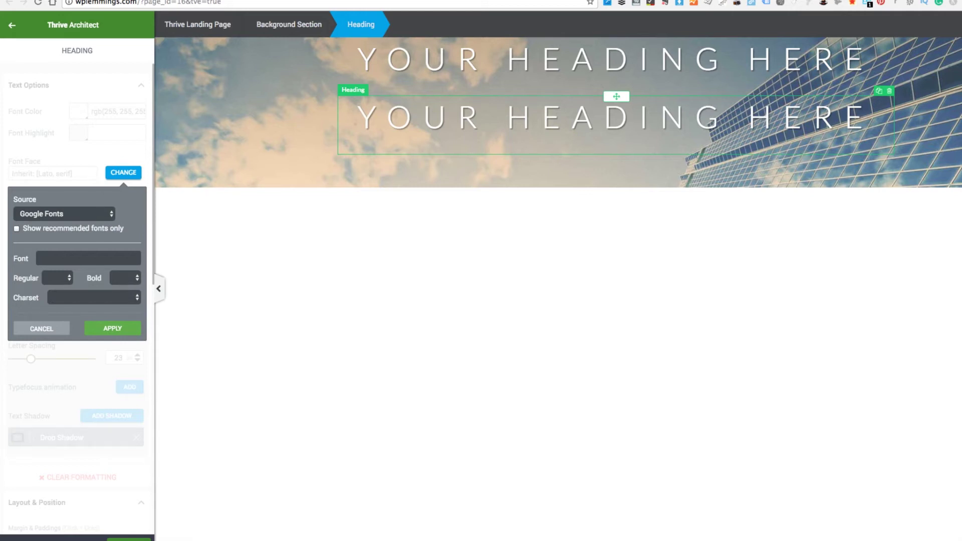
left_click(88, 258)
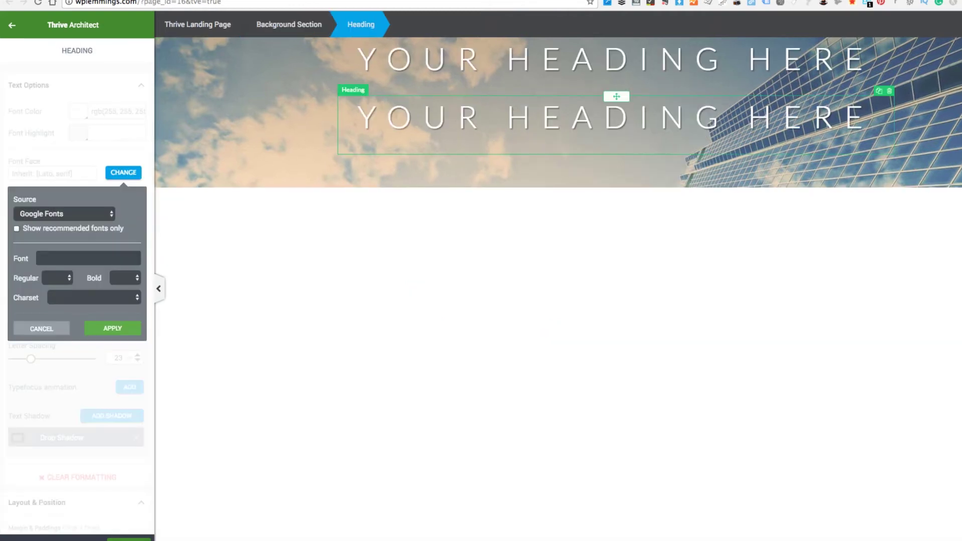
- Try to find the Impact font in Google Fonts for the lower heading
type("impac")
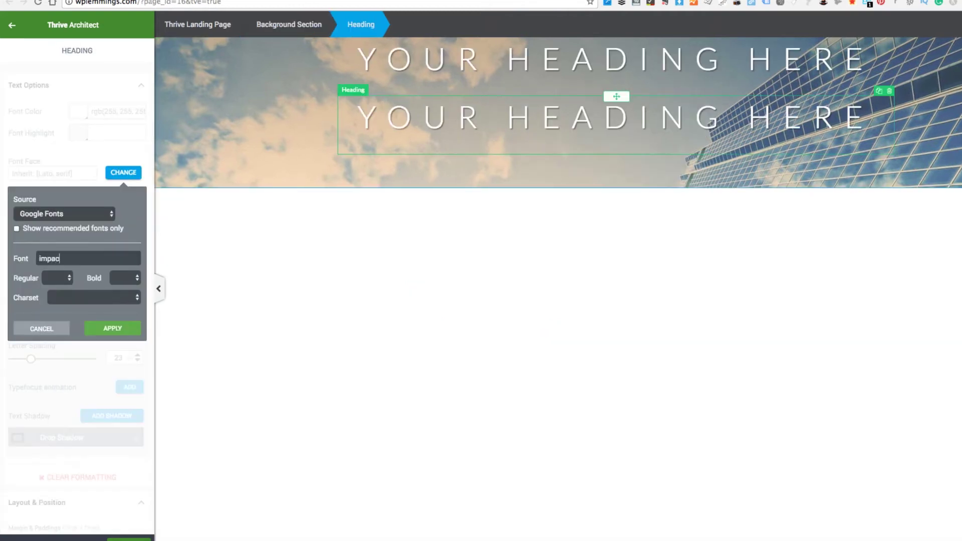
key("BackSpace")
key("BackSpace")
key("BackSpace")
key("BackSpace")
key("BackSpace")
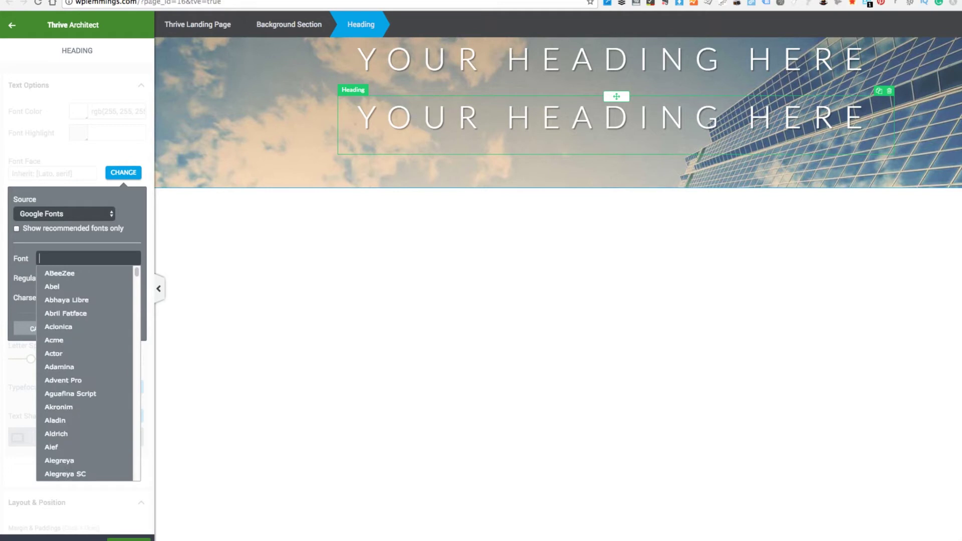
type("Ipac")
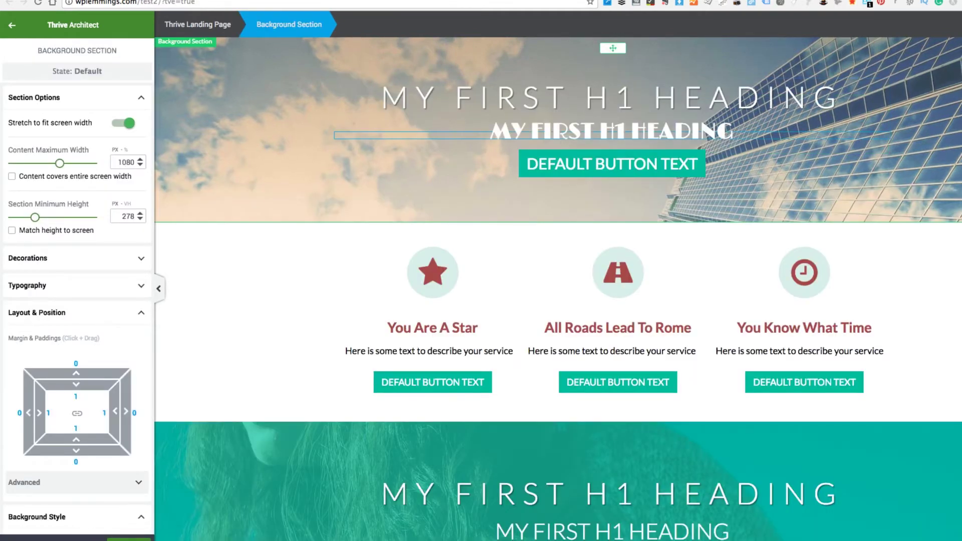
- Check the second heading's font on the finished example page and select the Google font Limelight for the lower heading
left_click(569, 131)
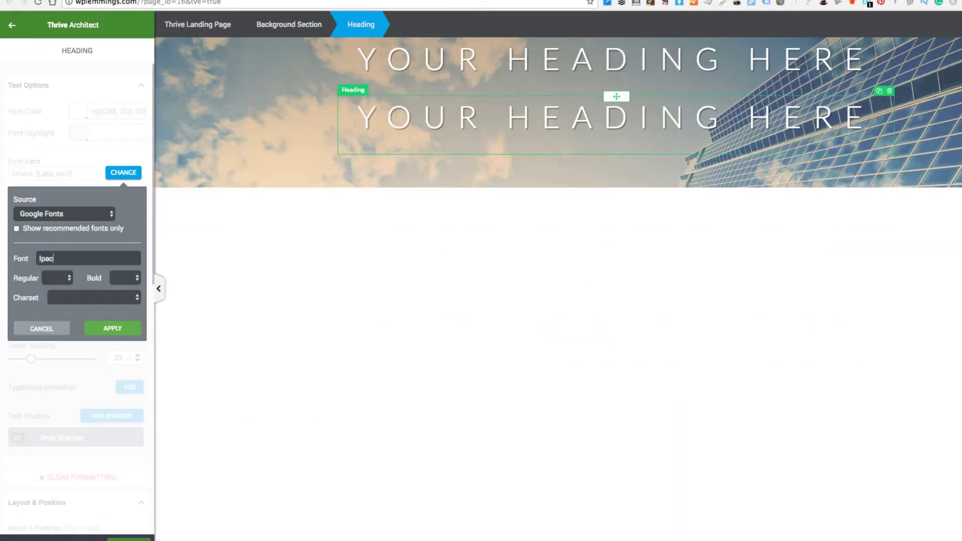
key("super+a")
type("Lime")
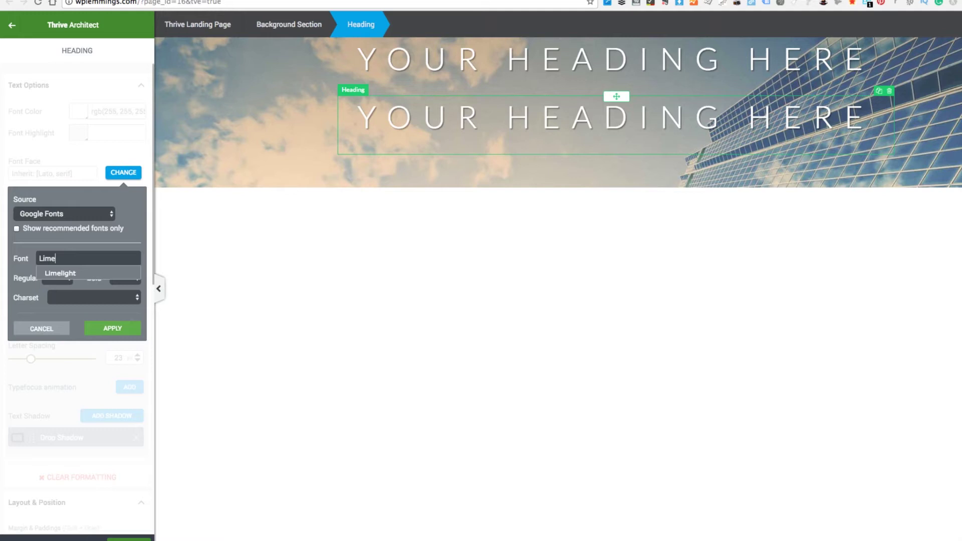
key("Down")
key("Return")
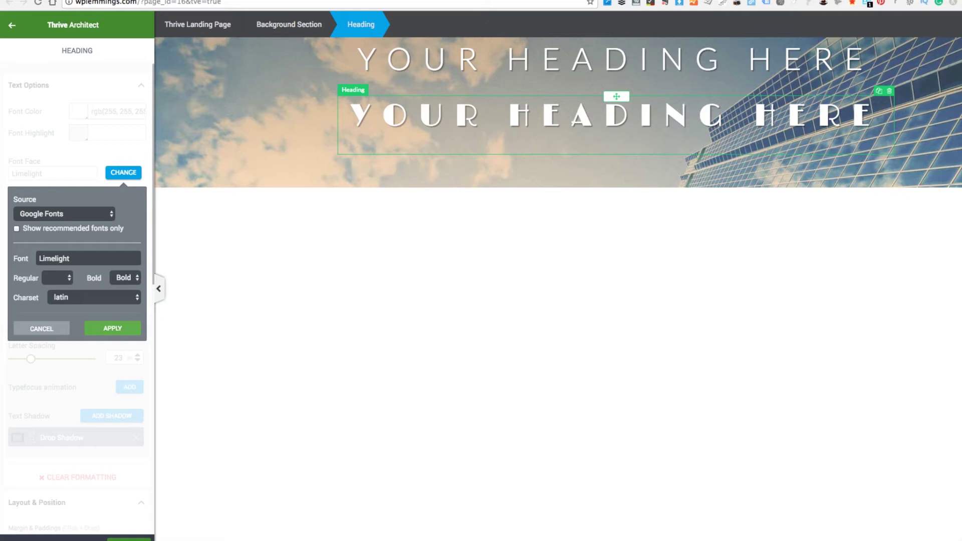
- Switch the font source to Inherit Theme Fonts and back to Google Fonts, and apply Limelight to the lower heading
key("Up")
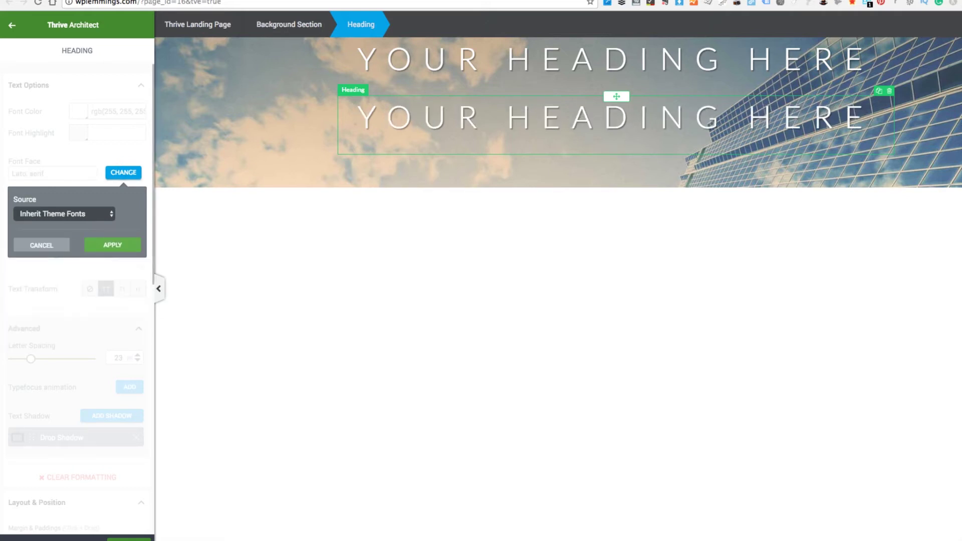
key("Down")
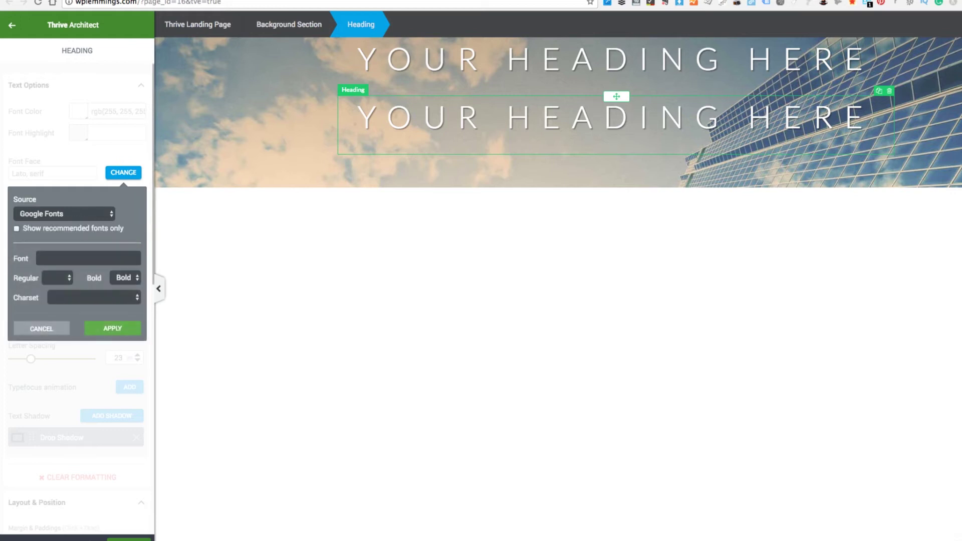
type("Limelight")
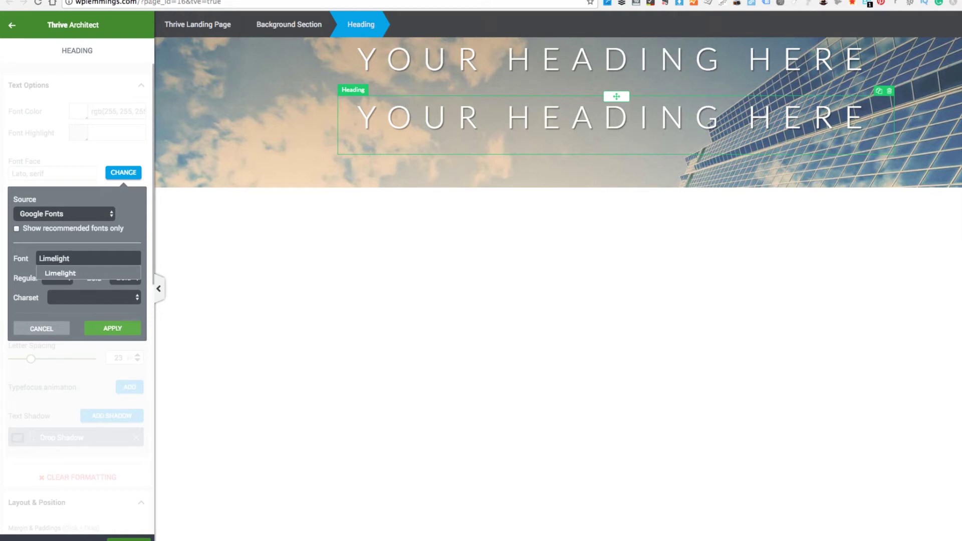
key("Down")
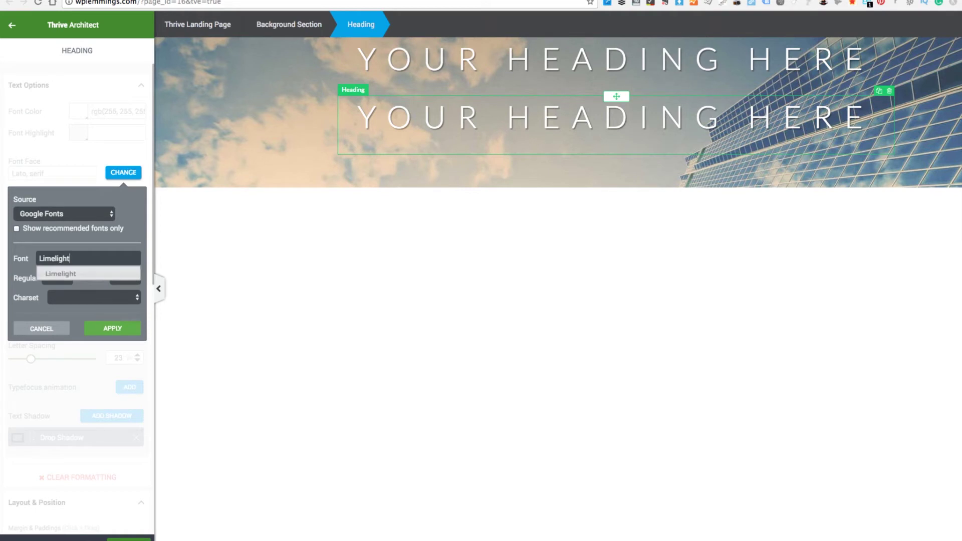
key("Return")
key("Return")
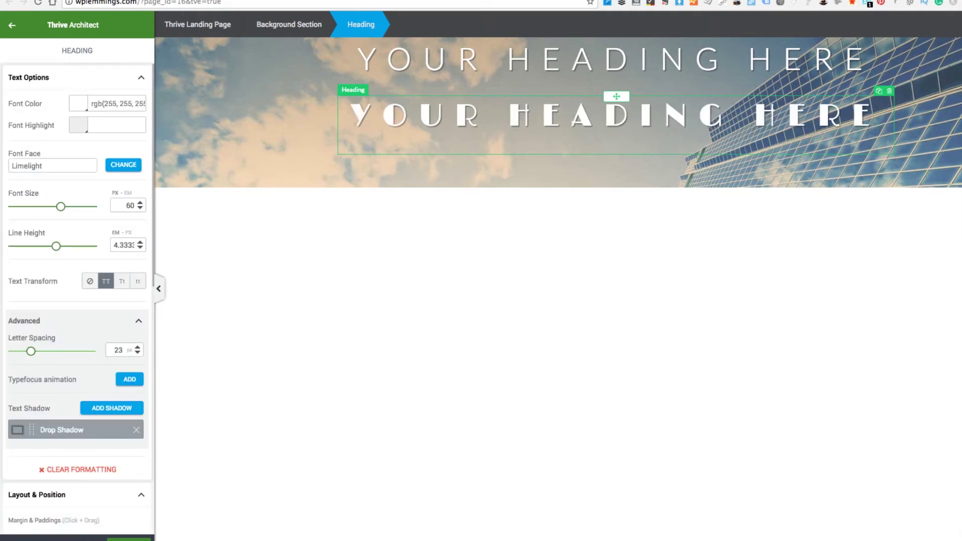
- Set the lower heading's letter spacing to 0 px and its font size to 50 px
left_click_drag(31, 351, 12, 351)
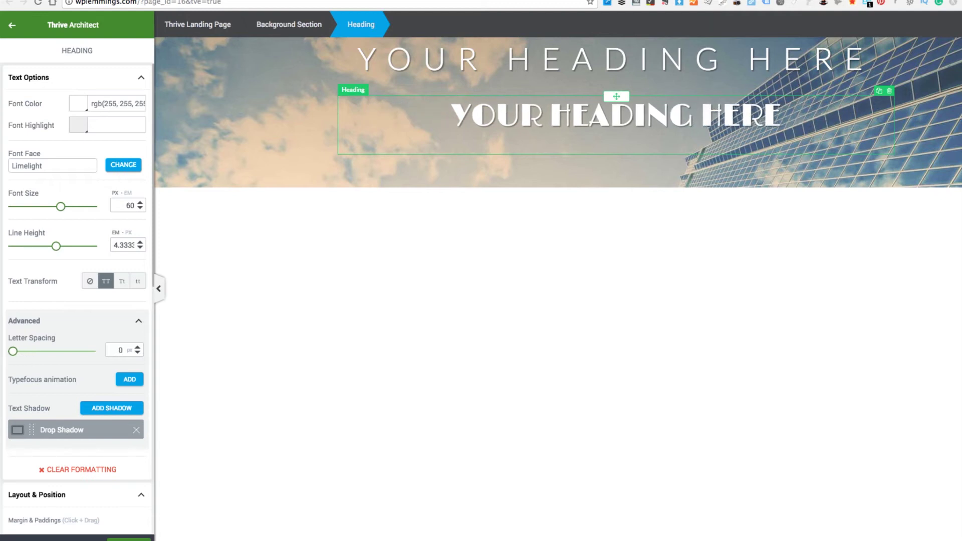
mouse_move(60, 207)
left_mouse_down()
mouse_move(44, 206)
mouse_move(52, 207)
left_mouse_up()
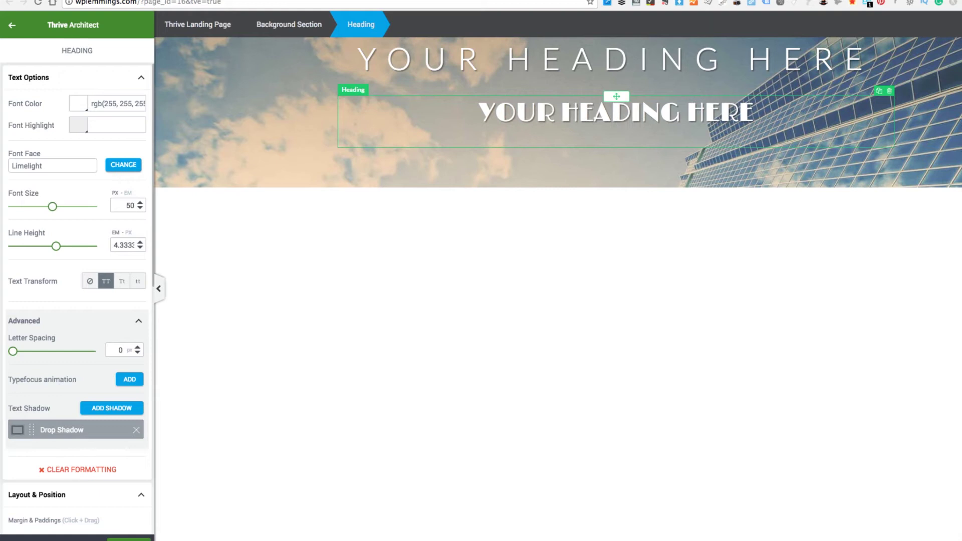
- Set the lower heading's top margin to -35 to move it closer to the heading above
scroll(133, 373, "down", 8)
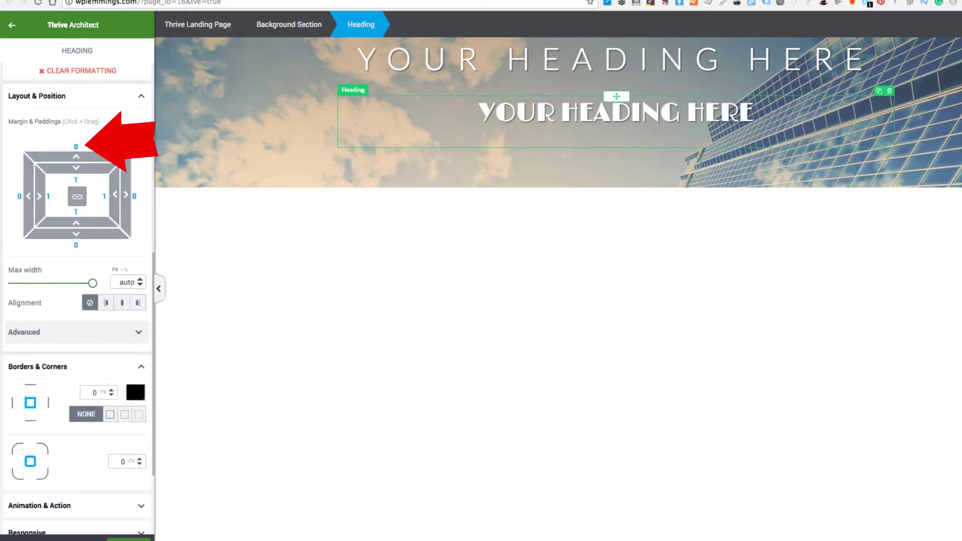
left_click_drag(75, 157, 76, 173)
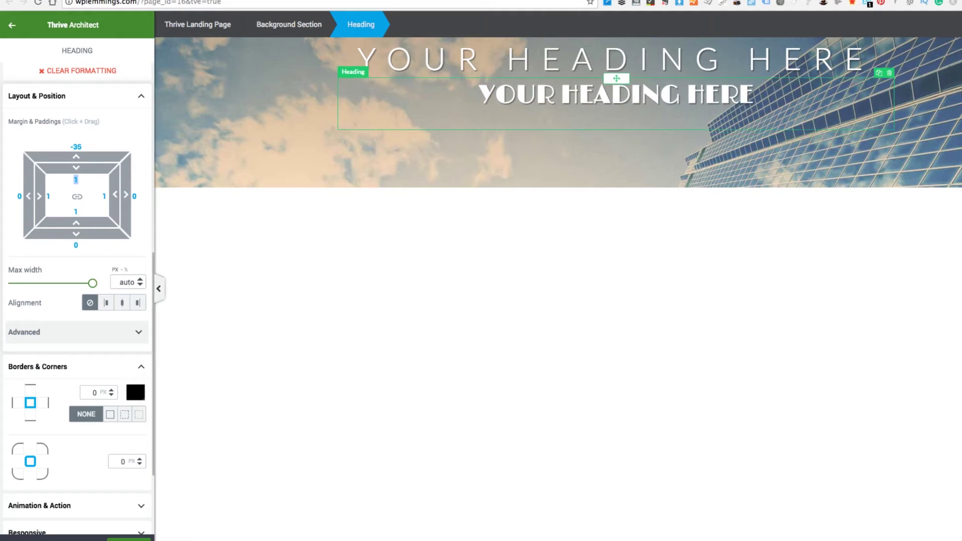
double_click(72, 147)
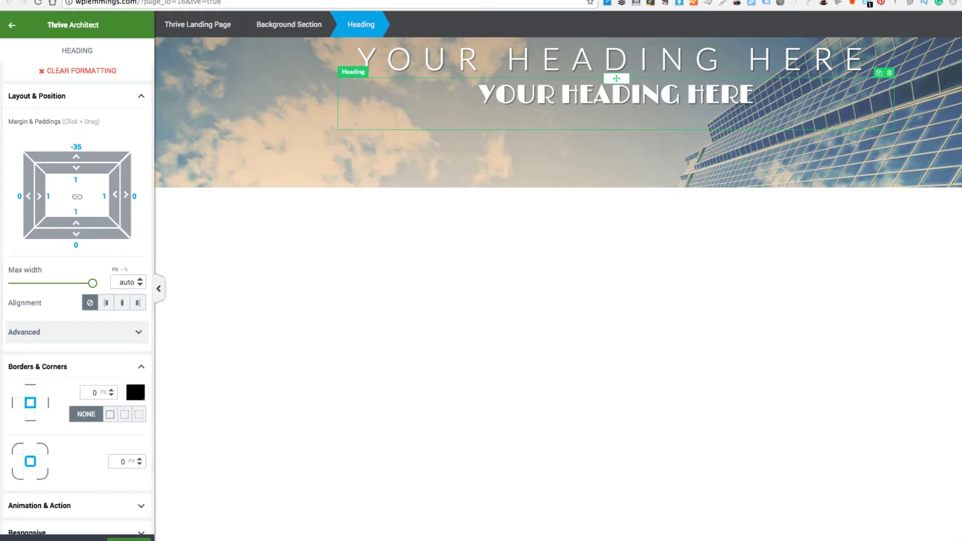
- Increase the upper heading's top margin to about 54 to move both headings down in the background section
left_click(572, 59)
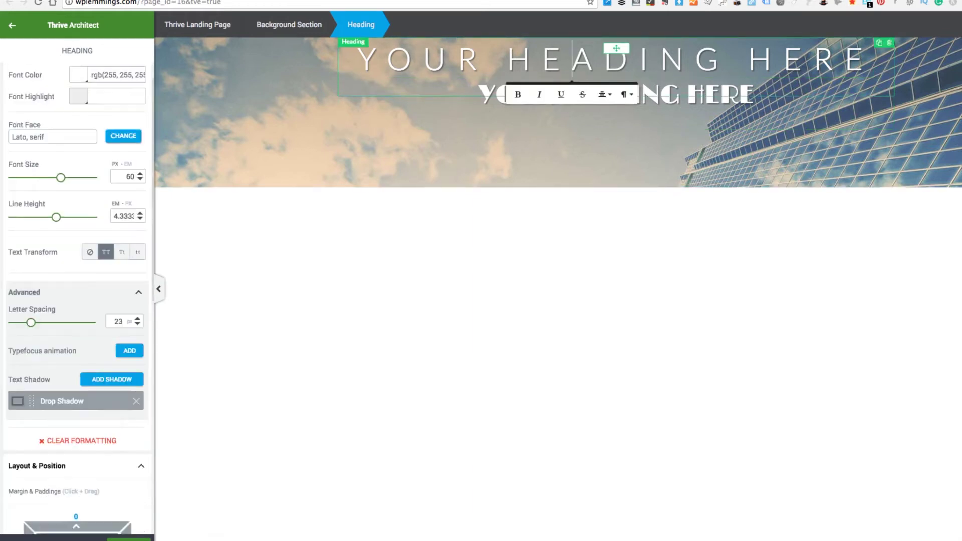
scroll(77, 301, "down", 5)
left_click_drag(76, 288, 76, 260)
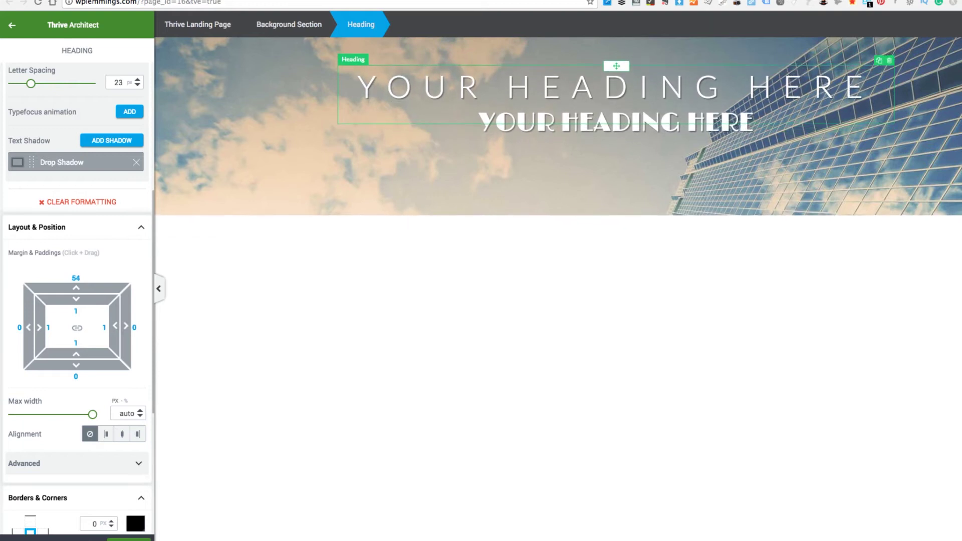
left_click_drag(77, 316, 77, 316)
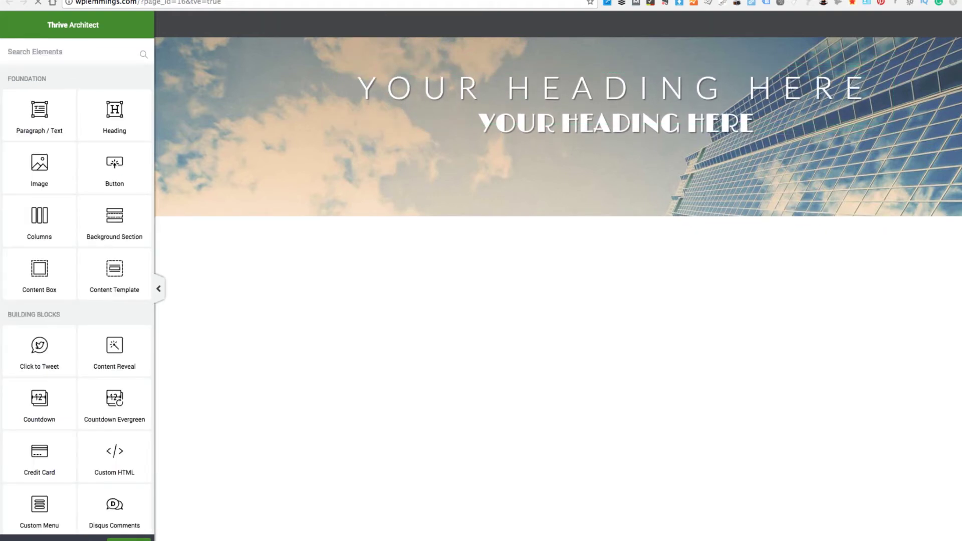
- Add a button below the lower heading and set its text size to 33 px
left_click_drag(142, 151, 400, 136)
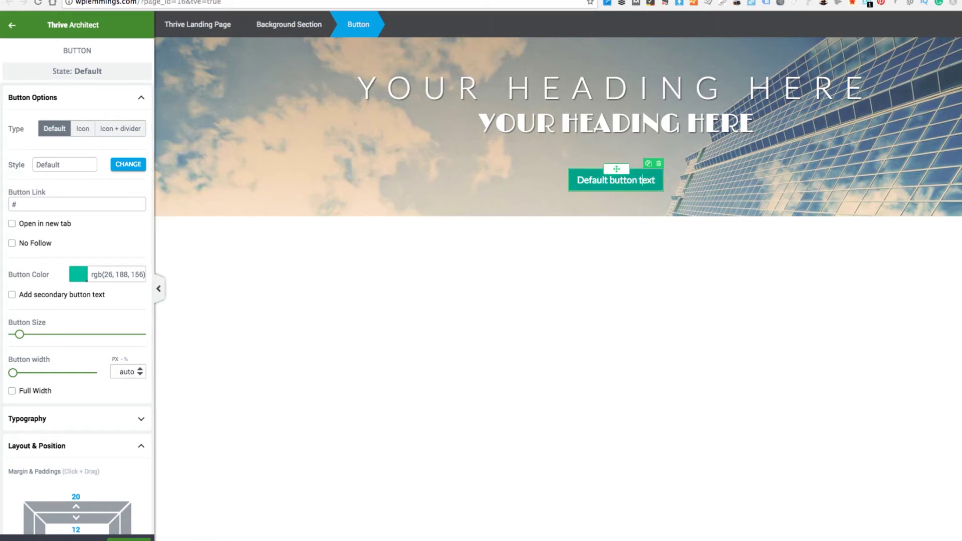
left_click(641, 180)
left_click_drag(27, 206, 38, 207)
- Set the button's top margin to -19 to bring it closer to the lower heading
left_click(358, 24)
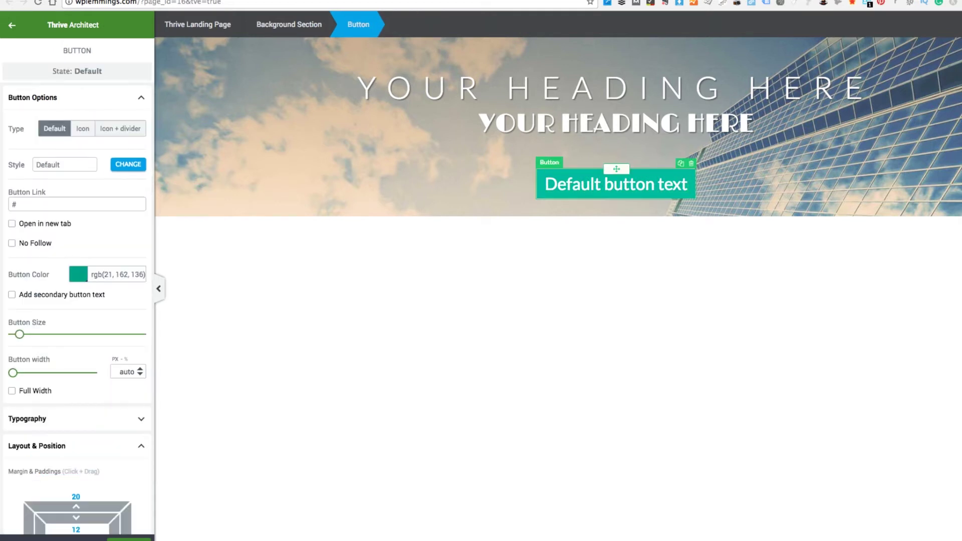
scroll(77, 301, "down", 5)
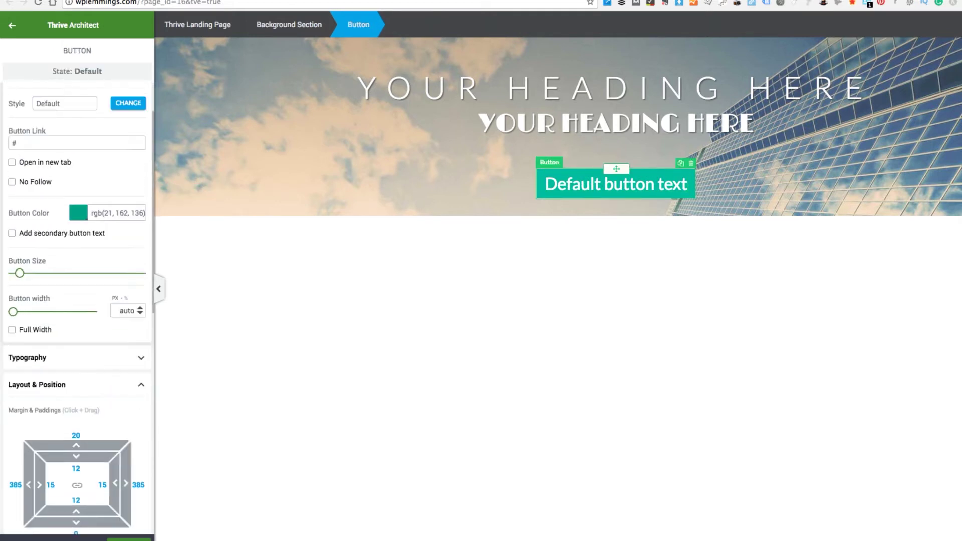
left_click_drag(76, 284, 76, 303)
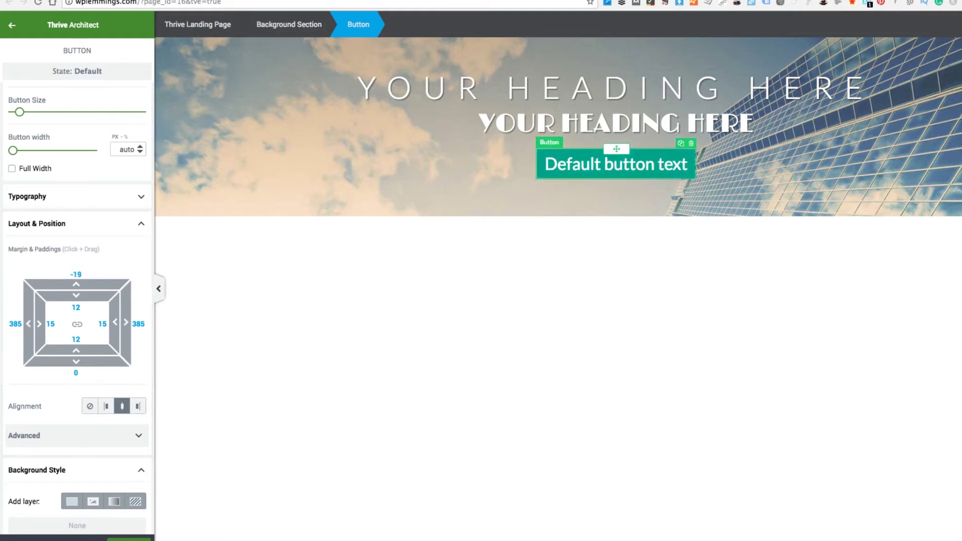
- Replace the button's text with "CLICK ME"
left_click(590, 164)
key("super+a")
type("CLICK")
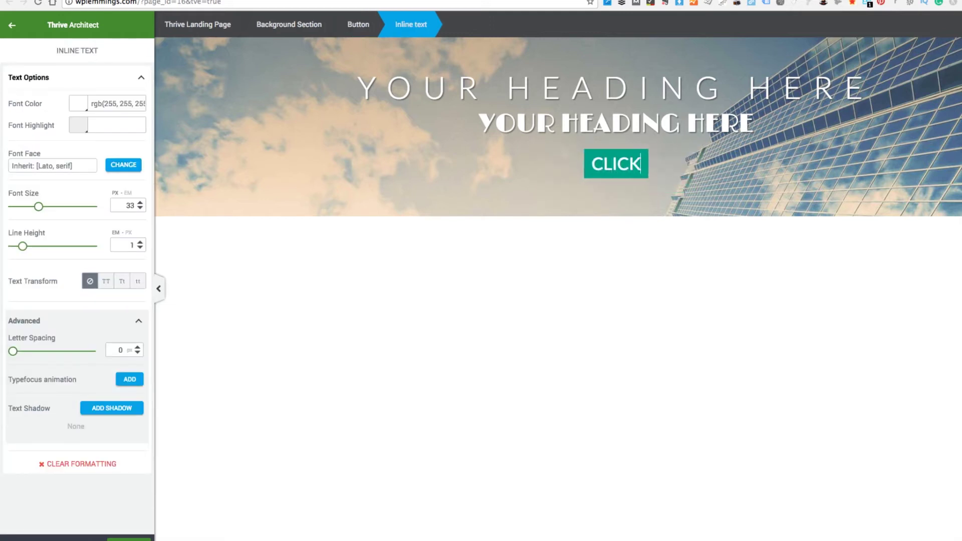
type(" ME")
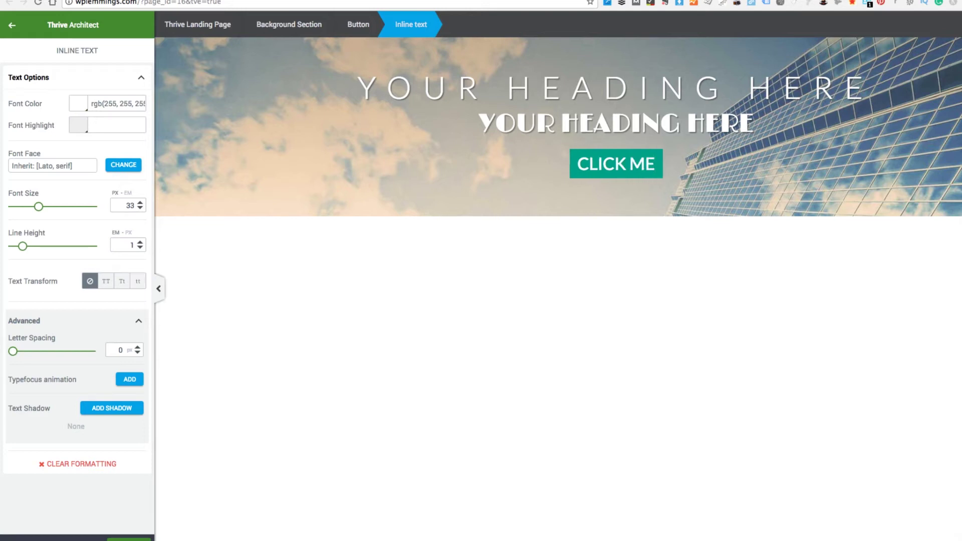
key("Escape")
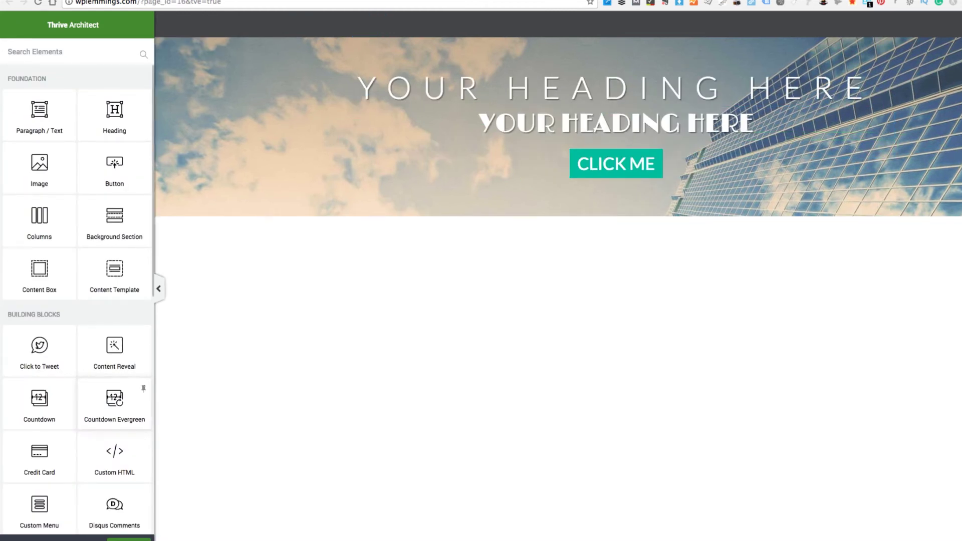
- Check the services section on the finished example page and insert three equal 1/3 columns below the background section
scroll(78, 301, "down", 5)
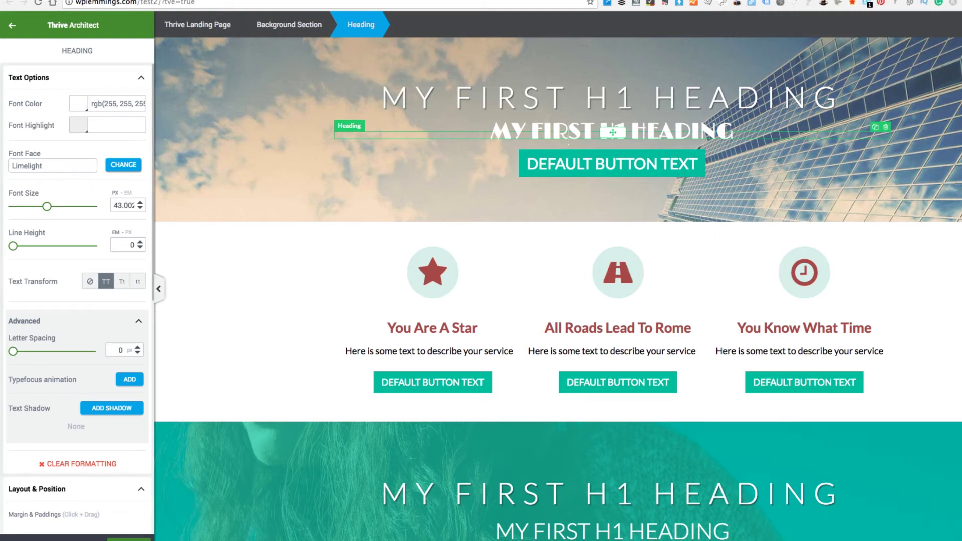
key("Escape")
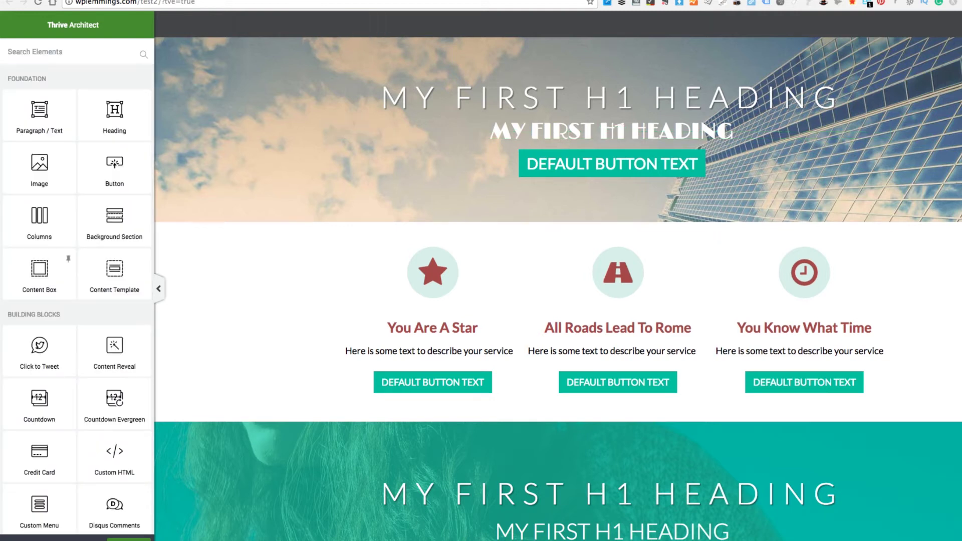
scroll(77, 296, "down", 2)
scroll(77, 296, "up", 1)
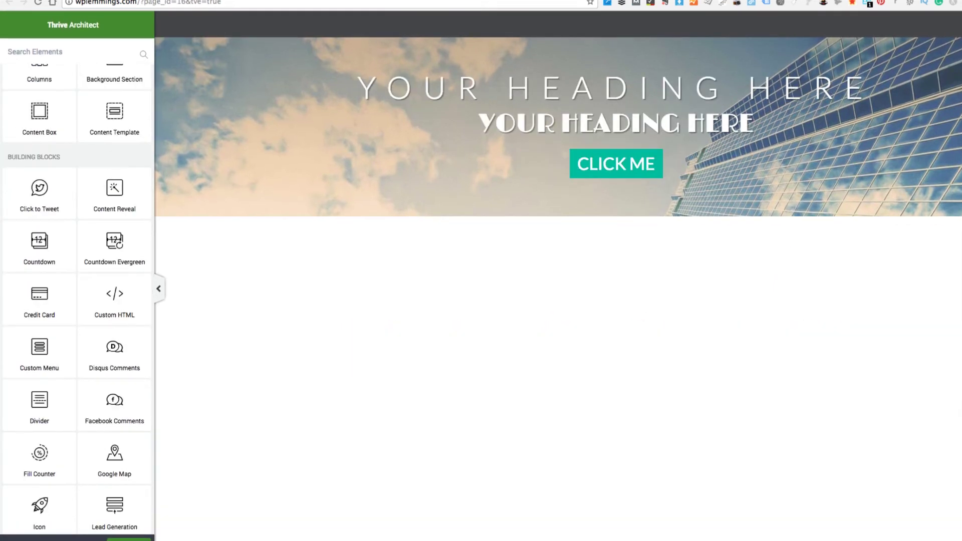
scroll(39, 221, "up", 3)
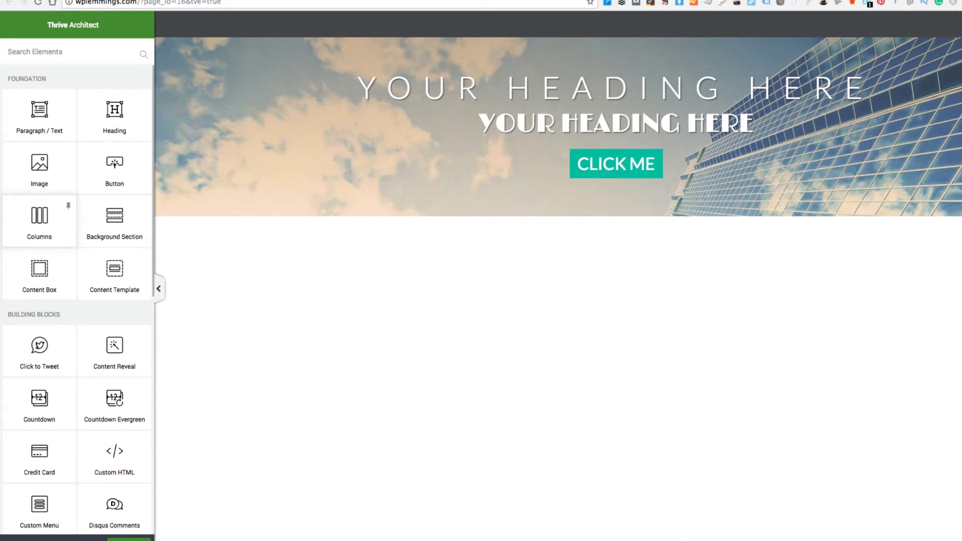
left_click_drag(39, 216, 616, 241)
left_click(616, 241)
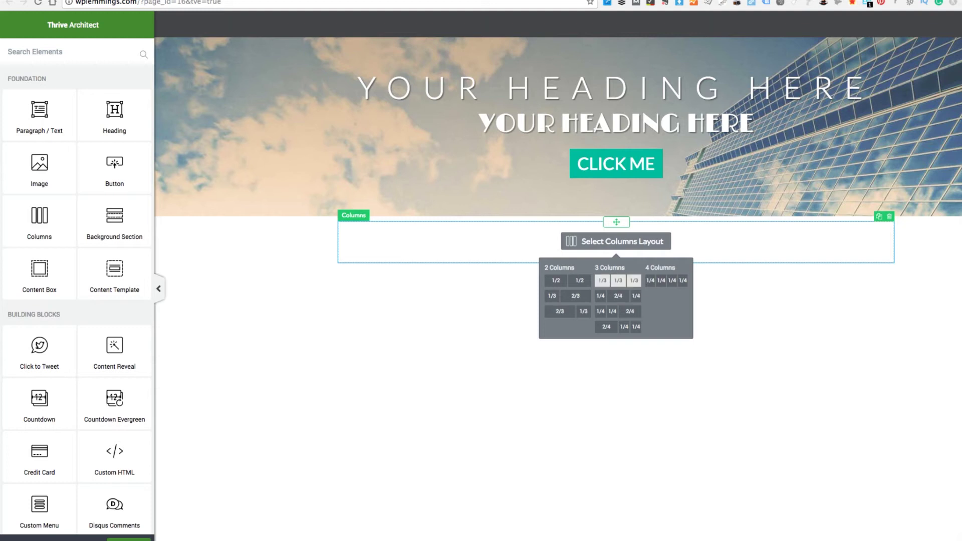
left_click(618, 280)
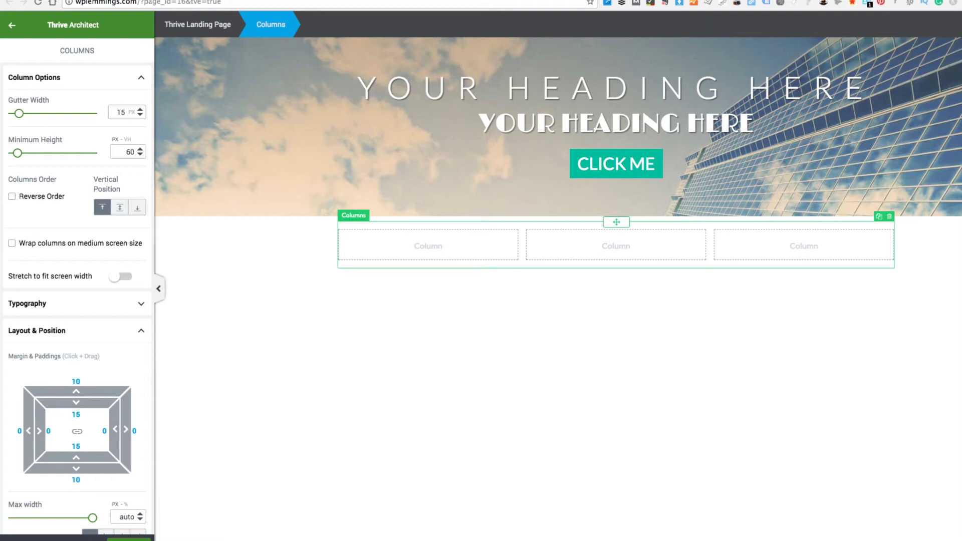
- Place a content box inside the first of the three columns
left_click(12, 25)
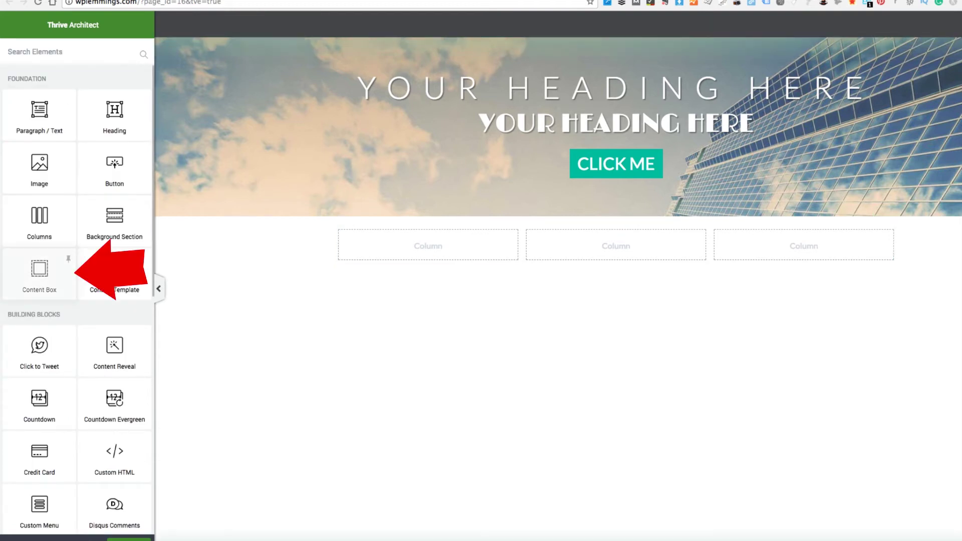
left_click_drag(39, 274, 428, 245)
left_click_drag(39, 271, 429, 246)
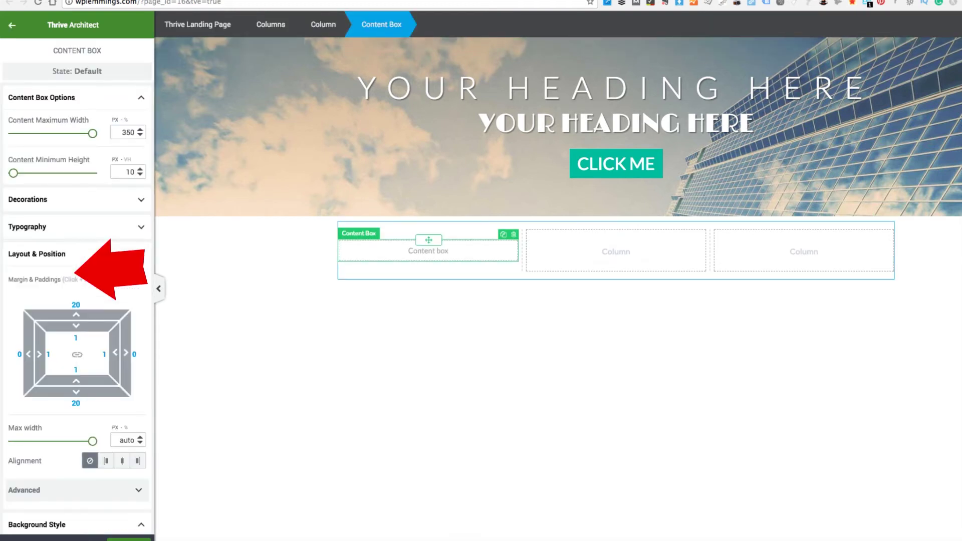
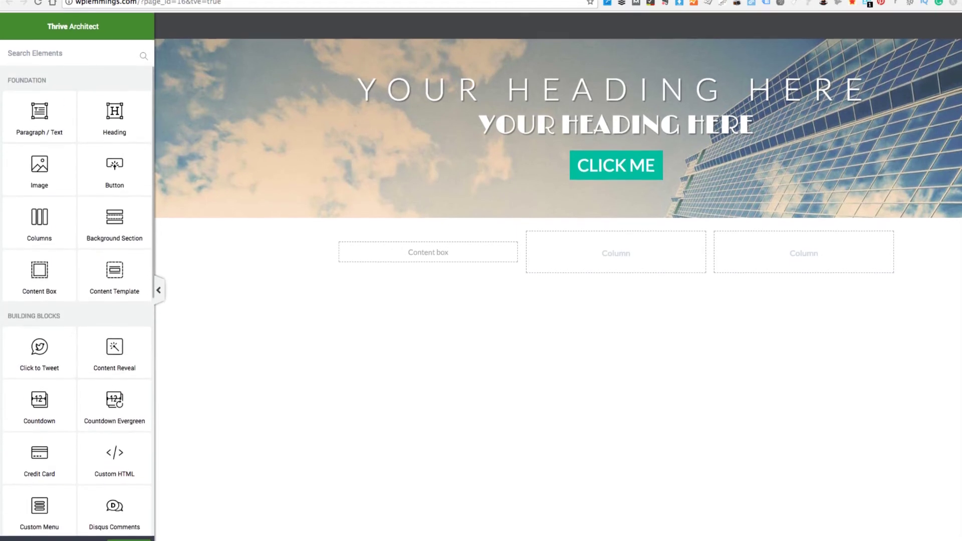
- Search the elements for "icon" and insert a solid star icon into the first column's content box
type("icon")
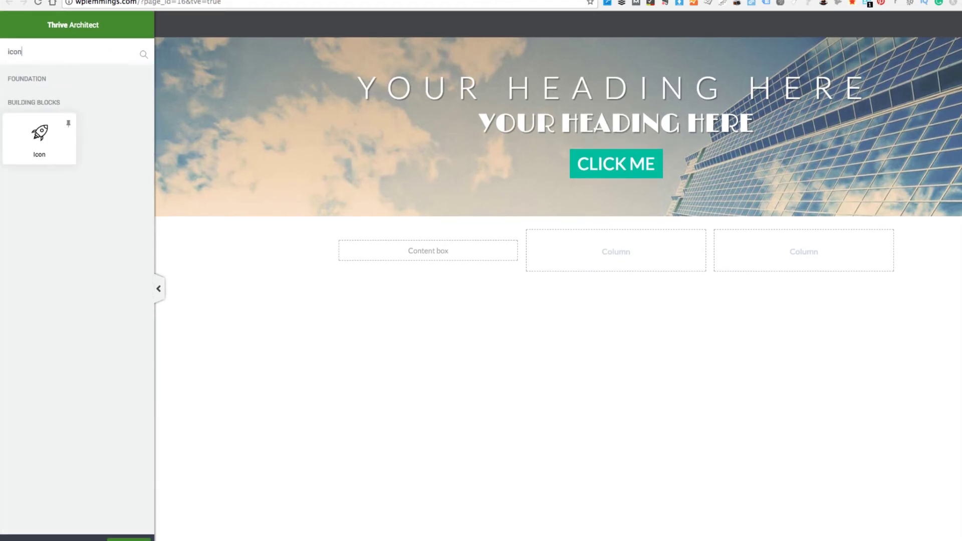
left_click_drag(40, 138, 428, 251)
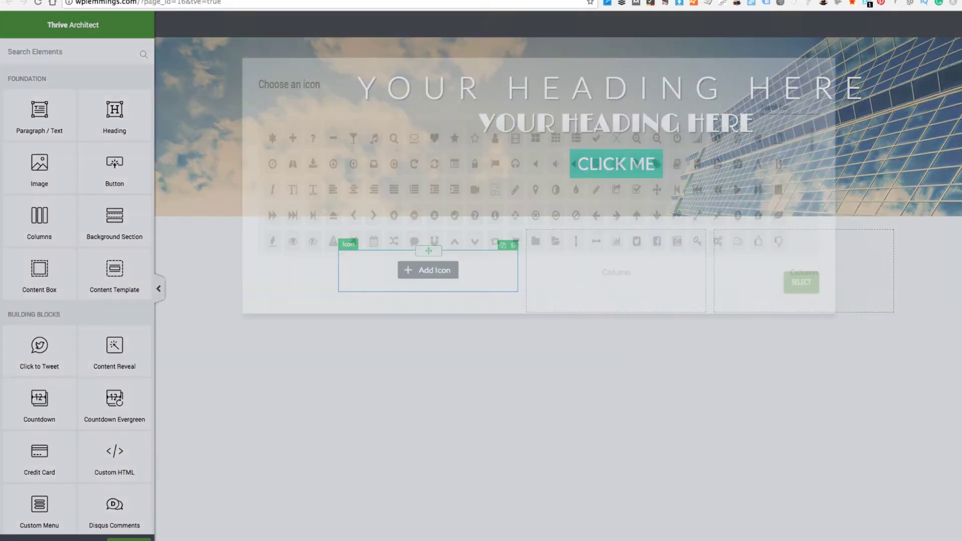
left_click(431, 200)
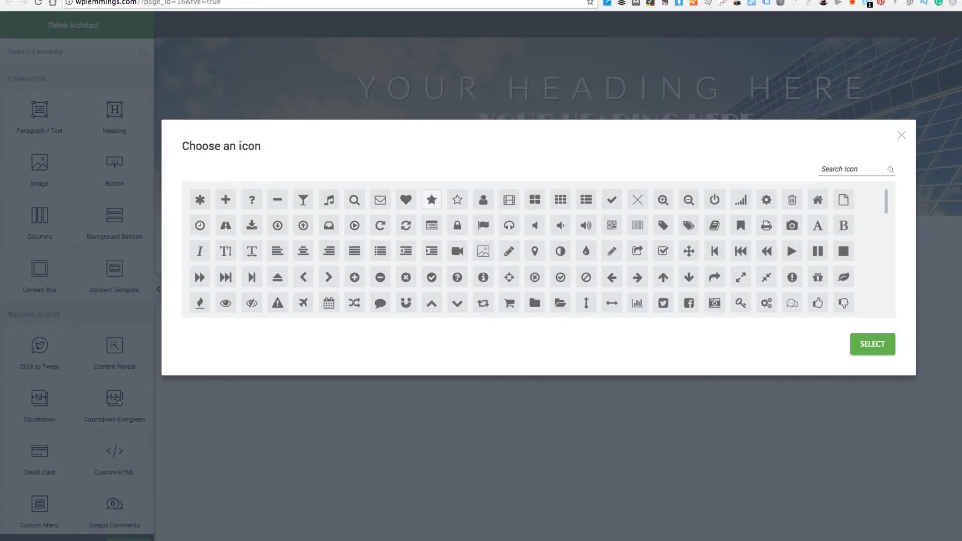
left_click(431, 200)
left_click(873, 343)
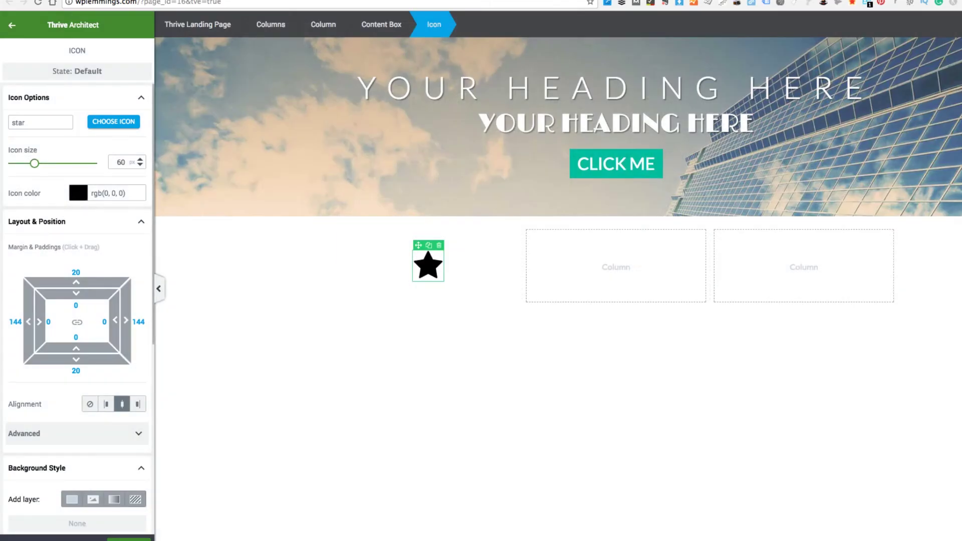
- Set the star icon's colour to the saved red swatch #a44a4a
left_click(79, 193)
left_click(54, 344)
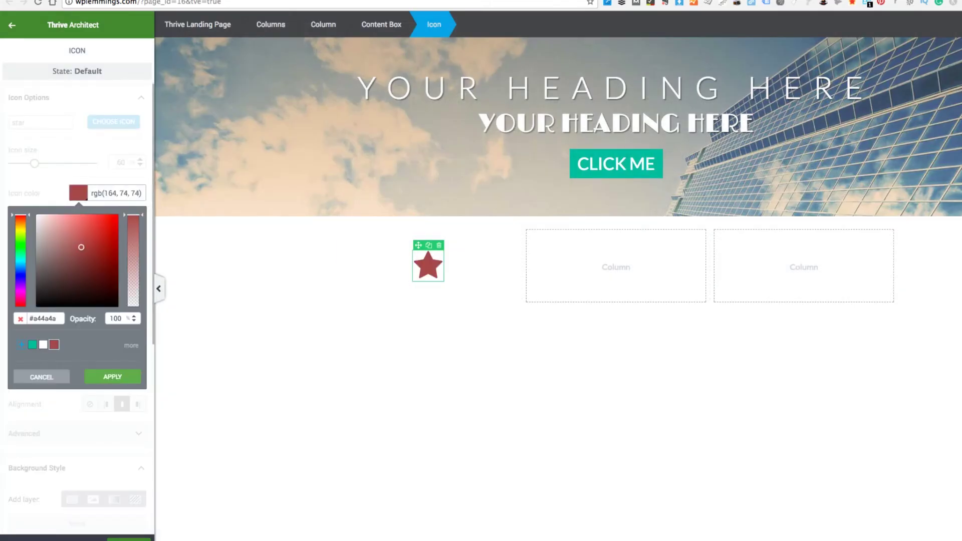
left_click(112, 376)
- Add a solid colour background layer to the star icon using the saved green swatch #1abc9c
scroll(77, 308, "down", 3)
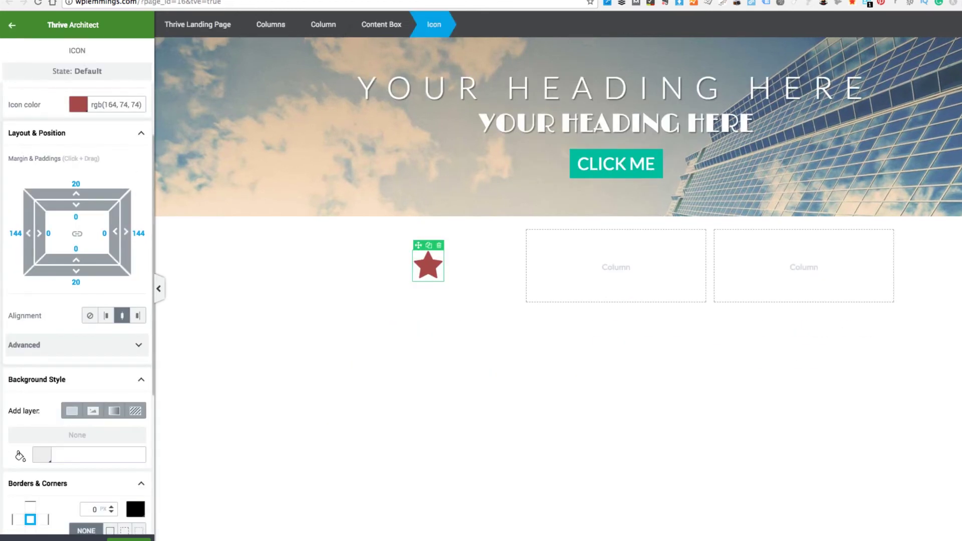
scroll(77, 301, "down", 5)
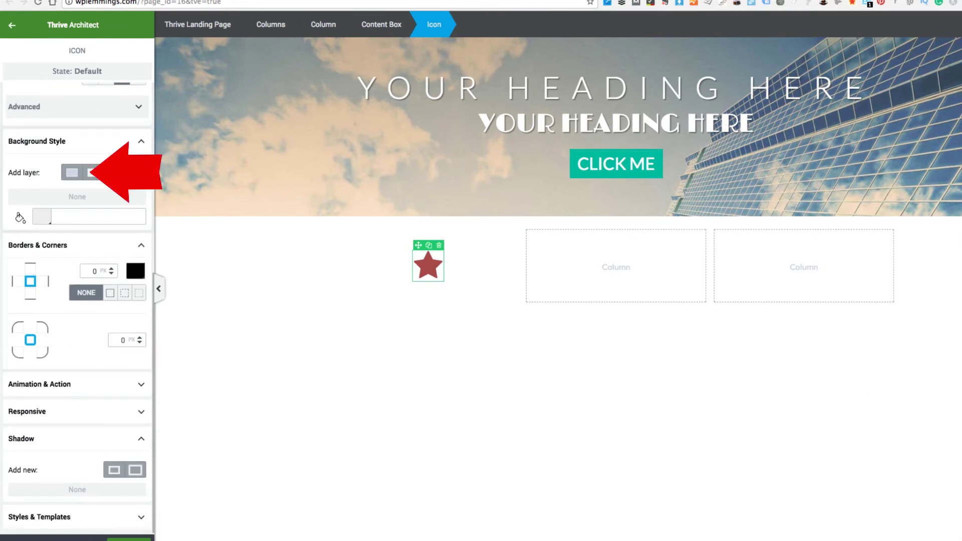
left_click(72, 172)
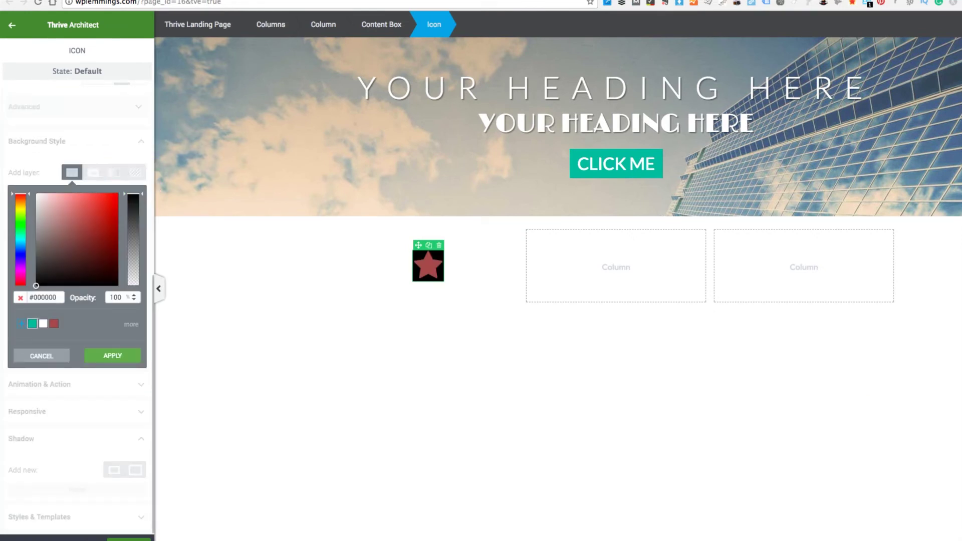
left_click(32, 323)
left_click(112, 355)
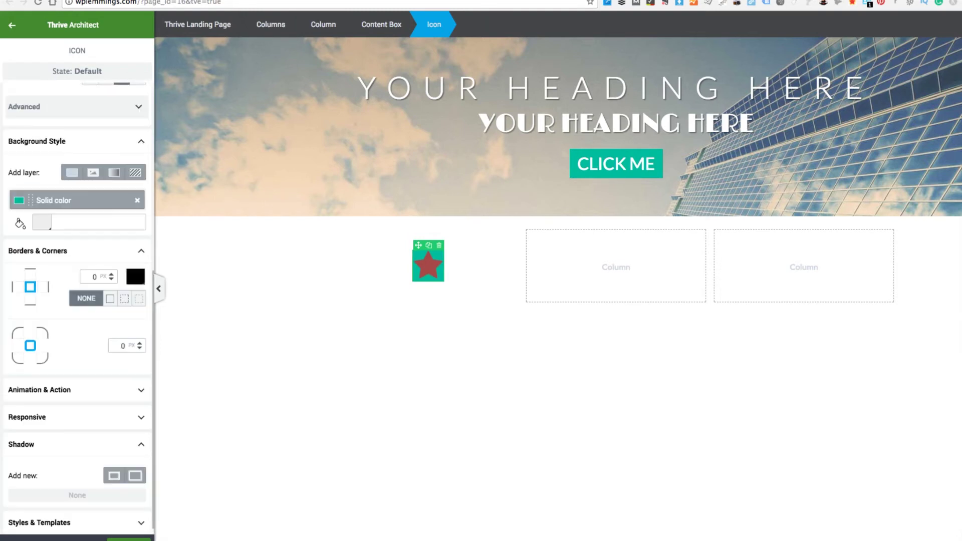
- Link the star icon's paddings and increase them to 10.5 at the top and 9.5 on the other sides
scroll(134, 450, "up", 5)
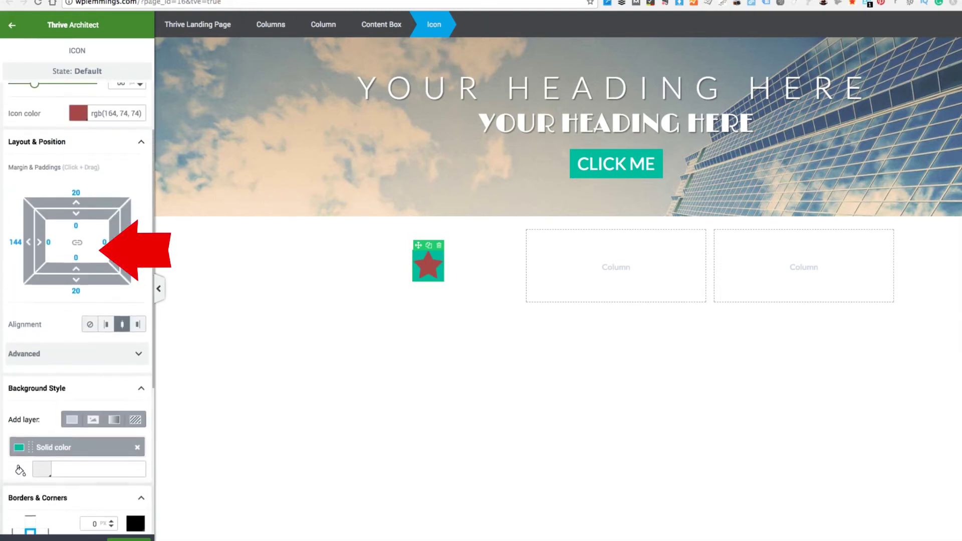
left_click_drag(76, 219, 76, 216)
left_click(76, 247)
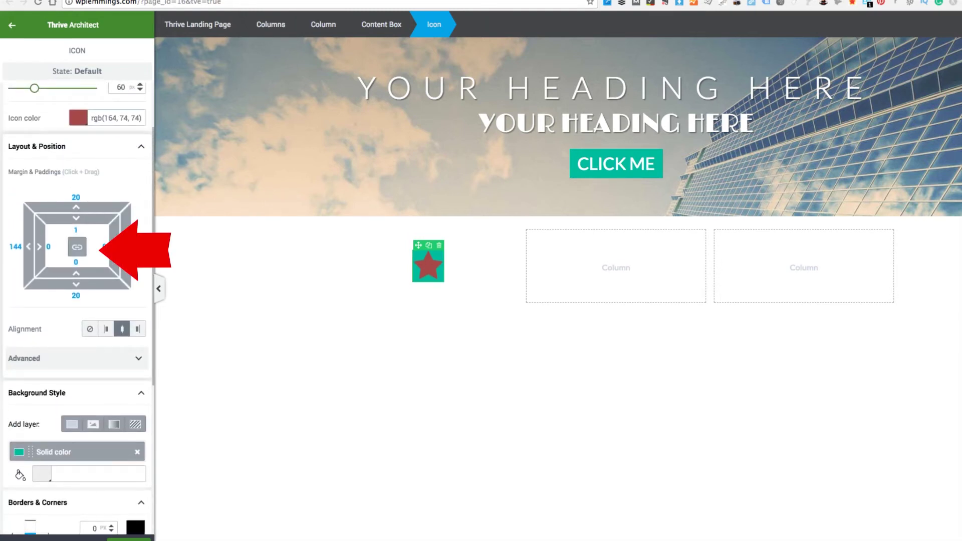
left_click_drag(76, 219, 76, 214)
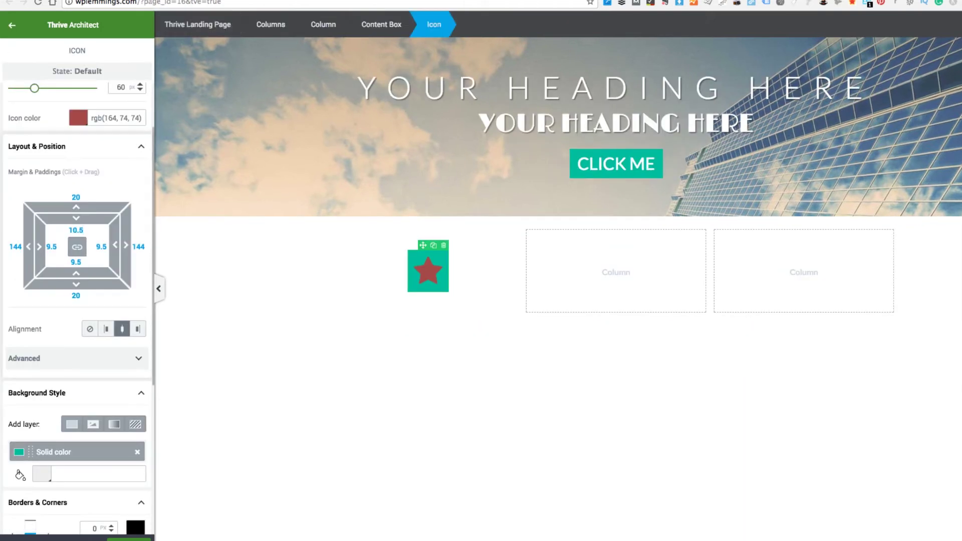
- Change the star icon's solid background layer to the light teal #99ffeb at 50% opacity
scroll(133, 389, "down", 5)
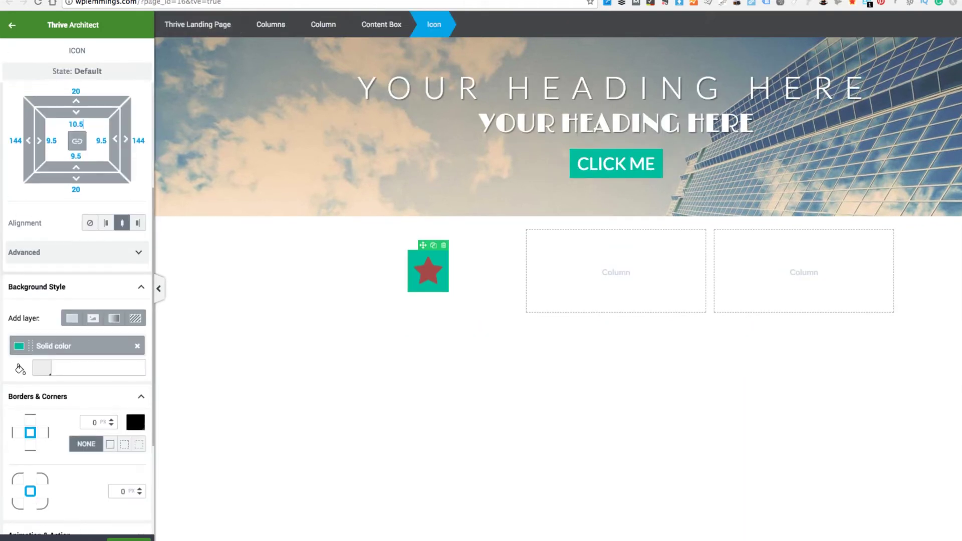
left_click(77, 331)
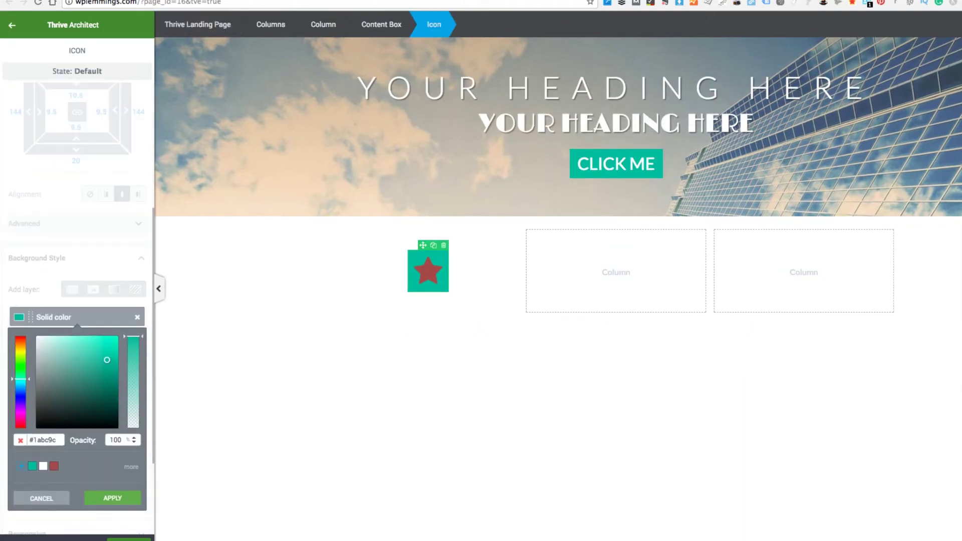
double_click(115, 440)
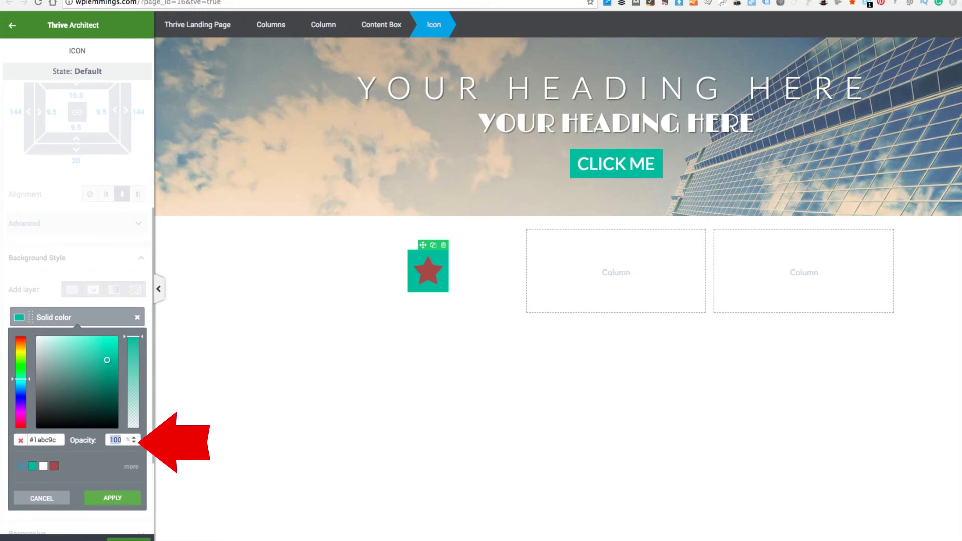
type("50")
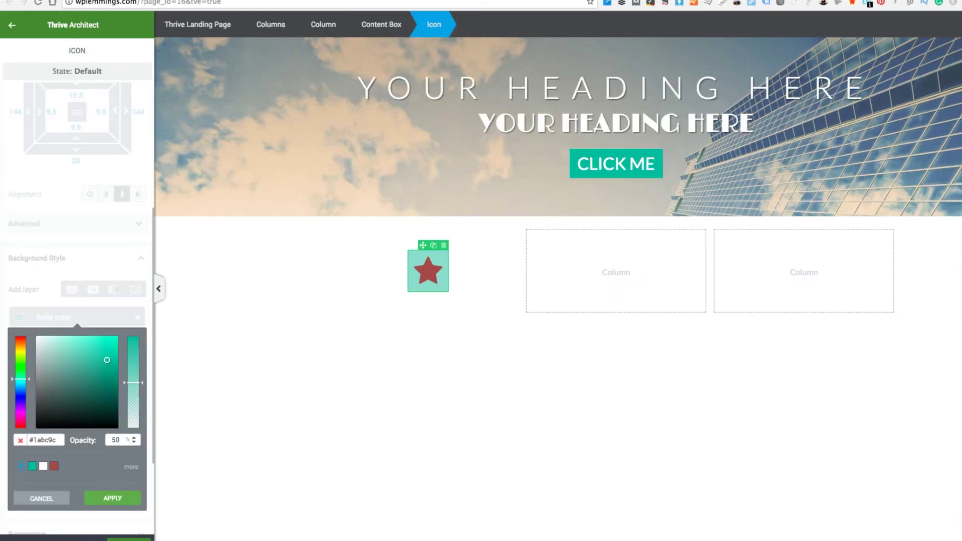
mouse_move(107, 360)
left_mouse_down()
mouse_move(88, 337)
mouse_move(68, 336)
left_mouse_up()
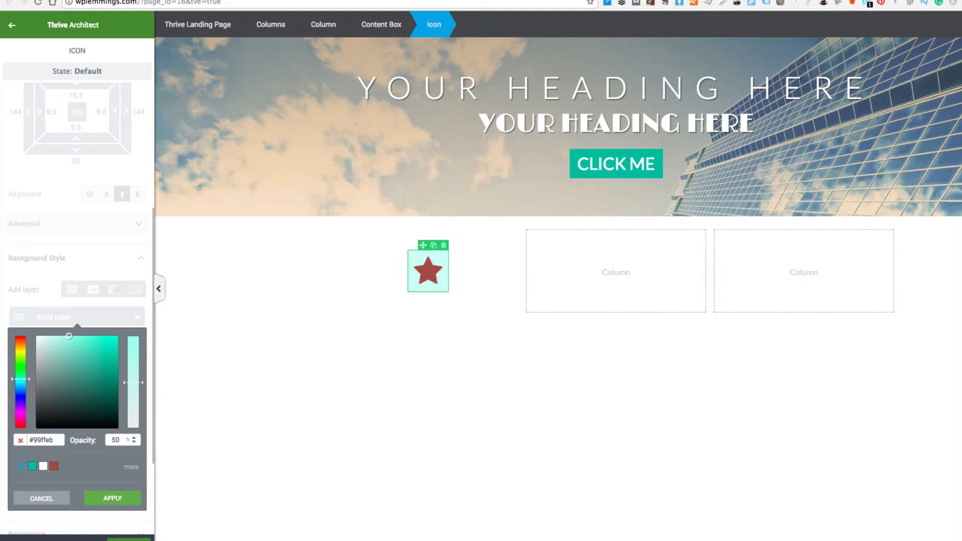
key("Return")
- Round all corners of the star icon's background with a radius of 100 px
scroll(78, 300, "down", 3)
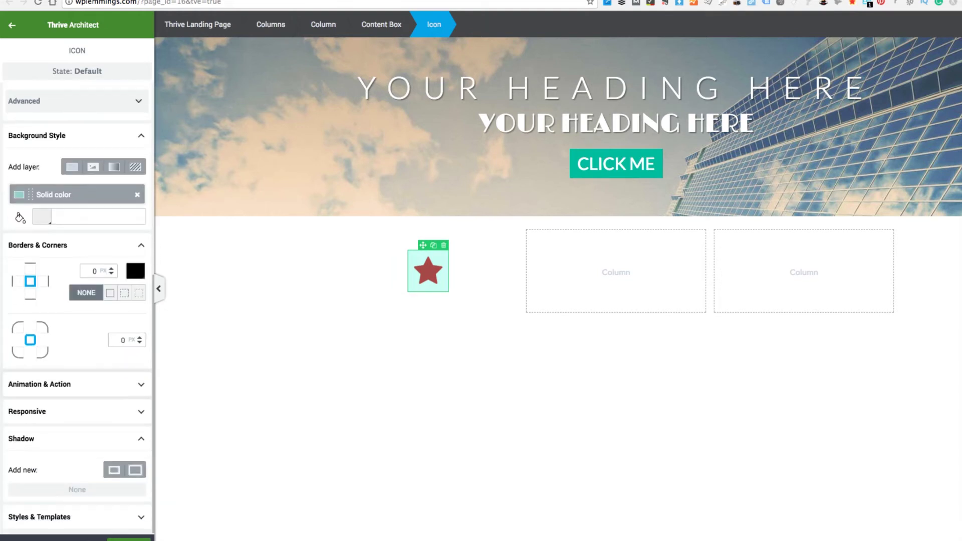
scroll(134, 314, "up", 2)
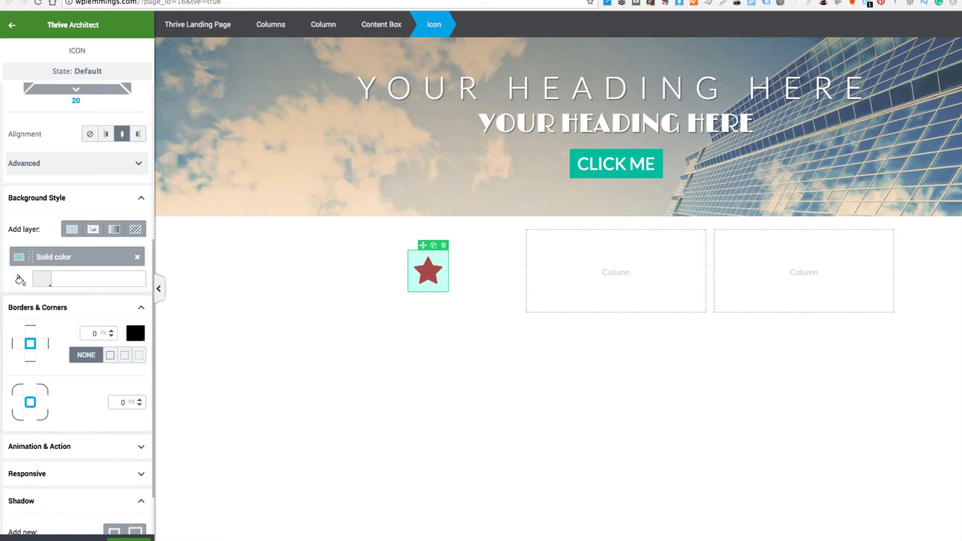
double_click(122, 402)
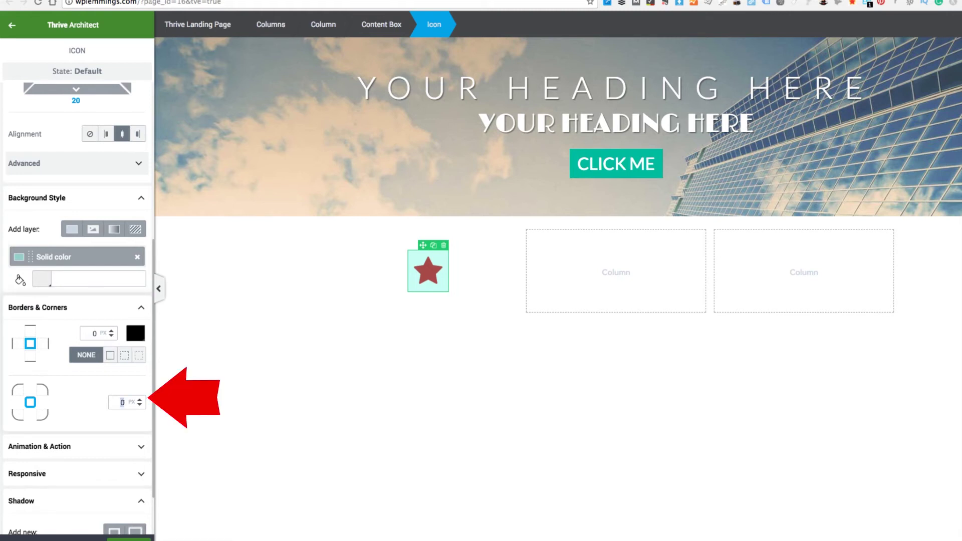
type("10")
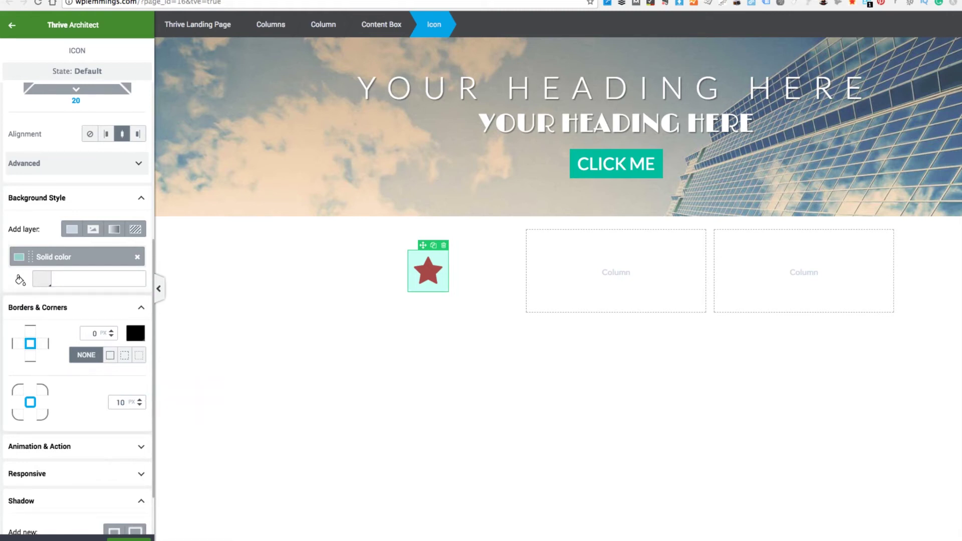
type("0")
key("Escape")
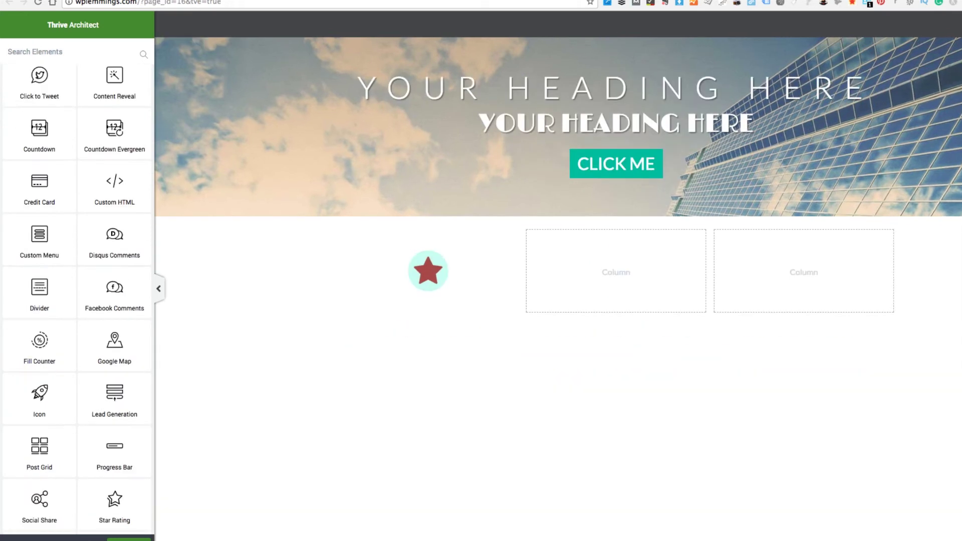
- Increase the star icon's linked paddings further to enlarge its circular background
left_click(428, 271)
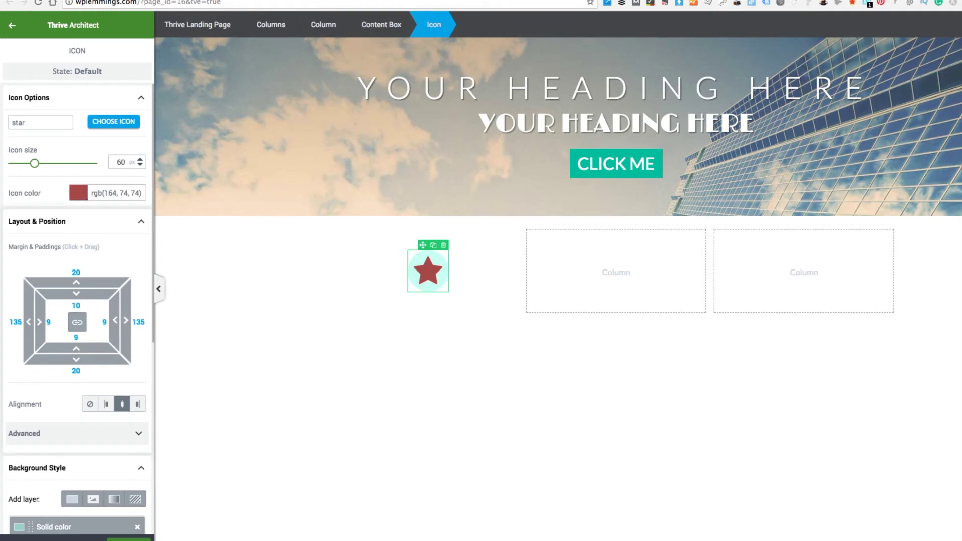
left_click_drag(76, 294, 75, 301)
key("Escape")
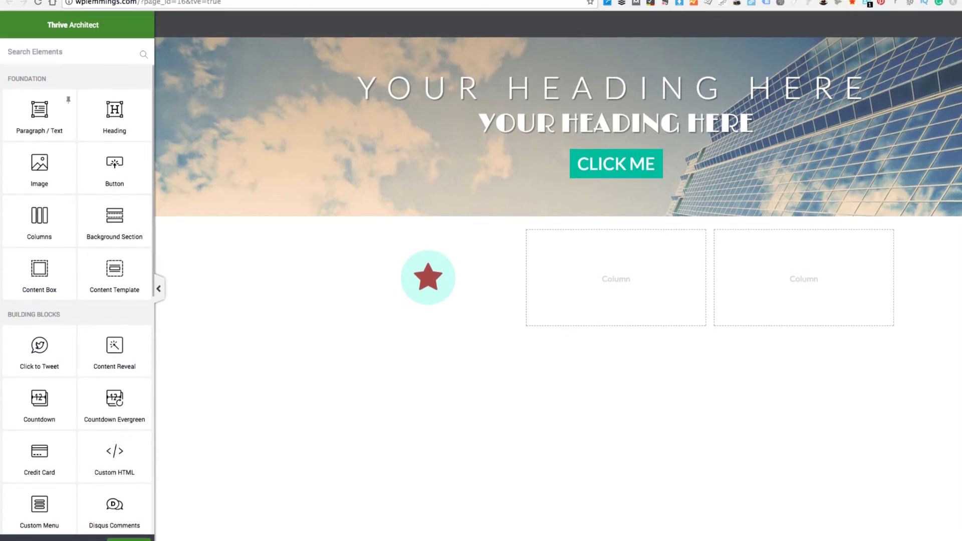
- Insert a heading below the star icon and place it inside the first column's content box
left_click_drag(428, 313, 428, 316)
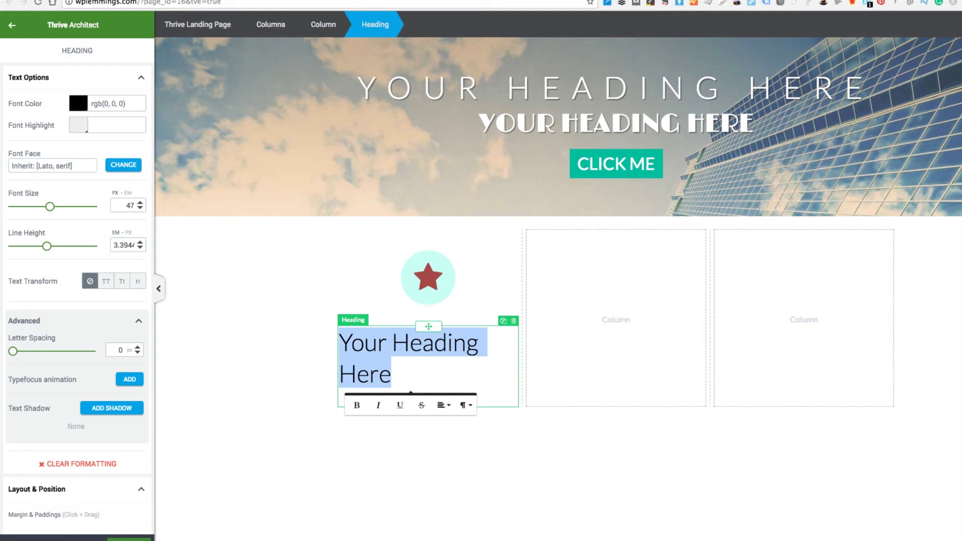
key("Escape")
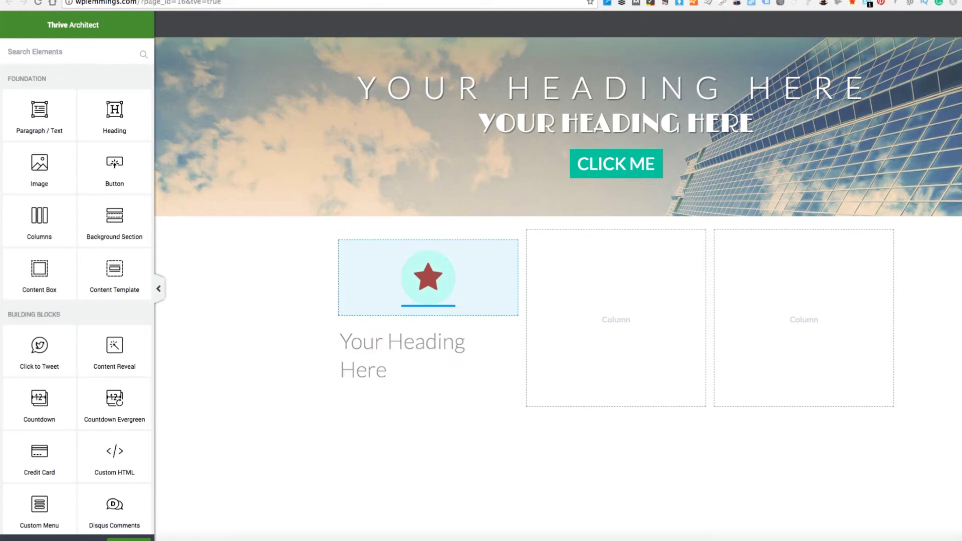
- Switch the heading under the star to the smaller green 27 px paragraph format and align it to the centre
left_click(434, 332)
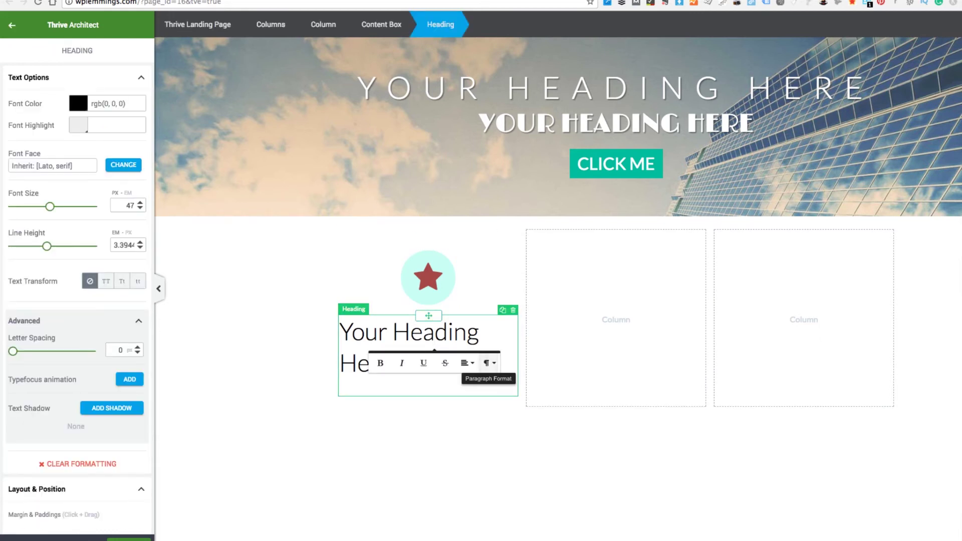
left_click(489, 363)
left_click(517, 470)
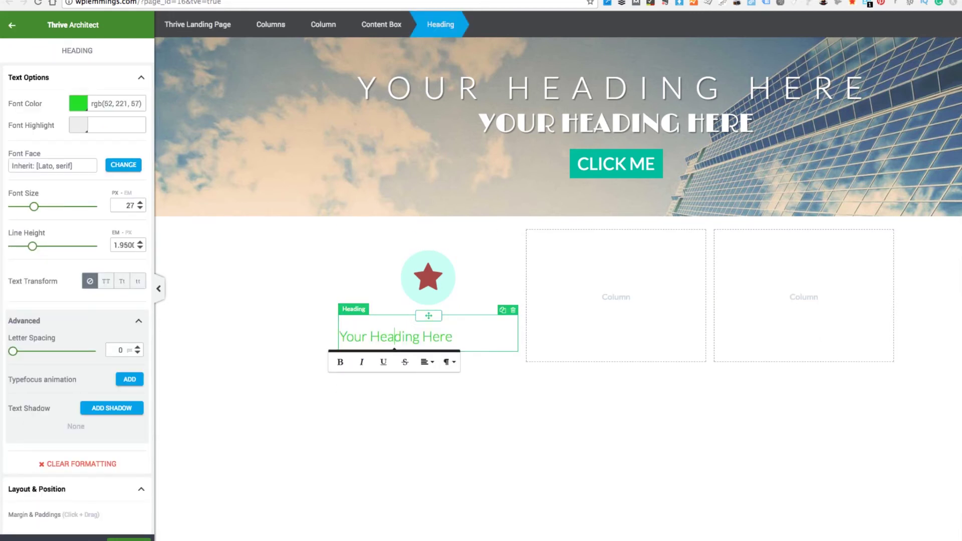
left_click(428, 362)
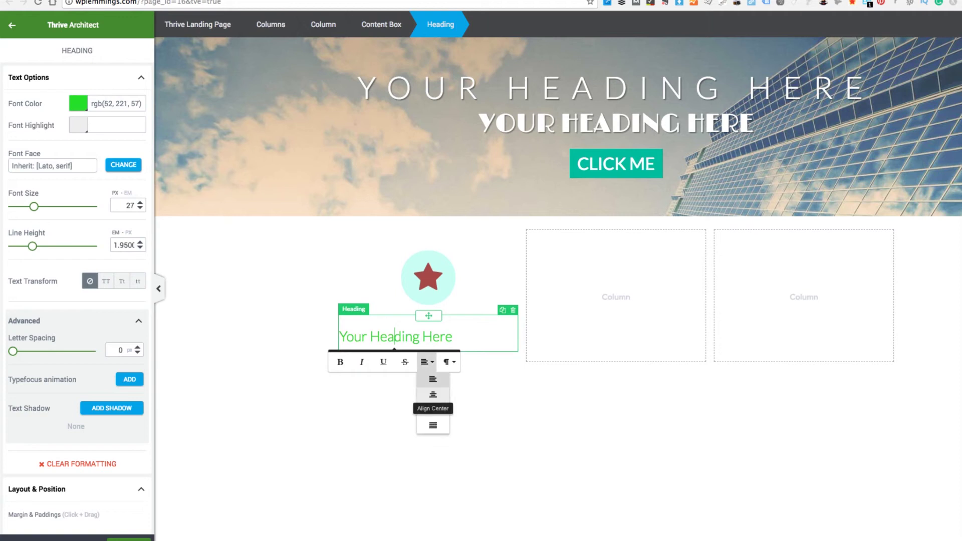
left_click(434, 394)
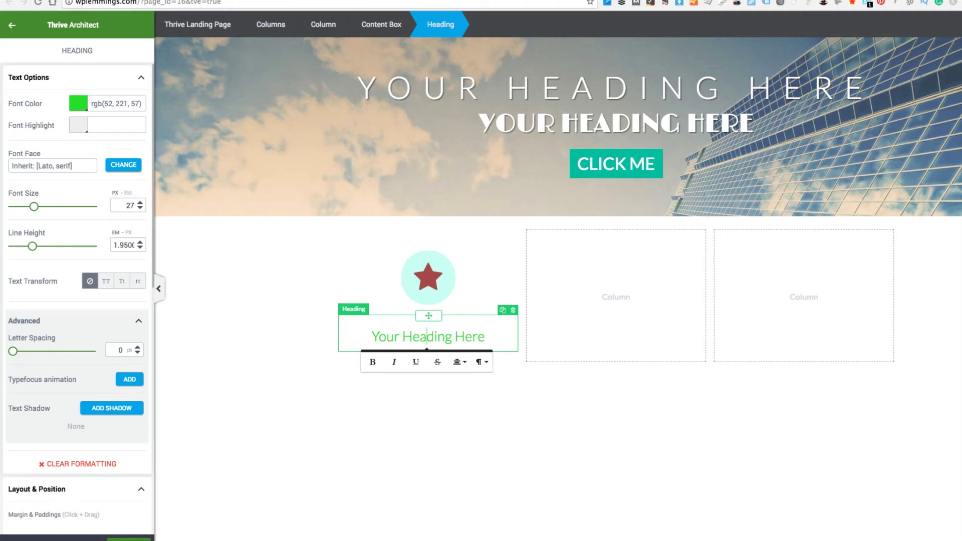
- Set the font colour of the heading under the star to the saved red swatch #a44a4a
left_click(79, 104)
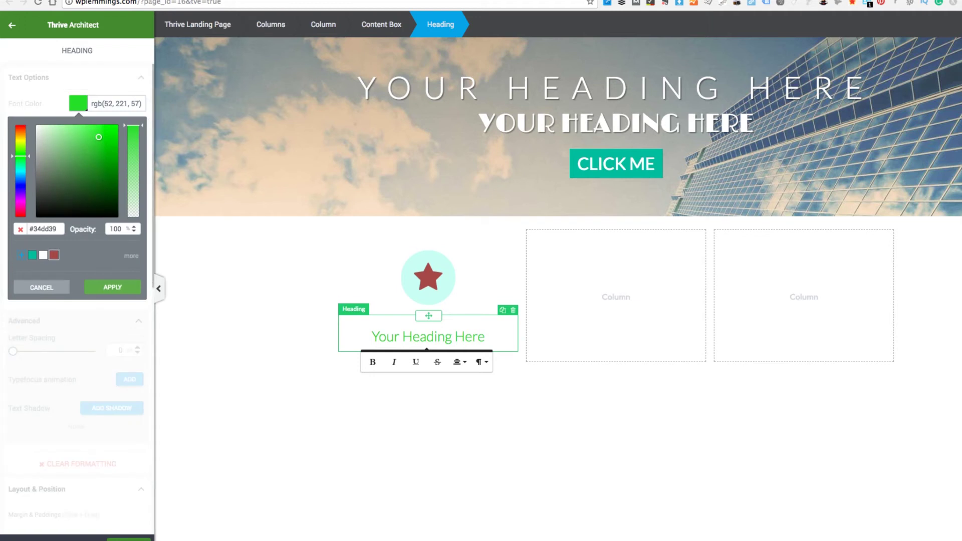
left_click(54, 255)
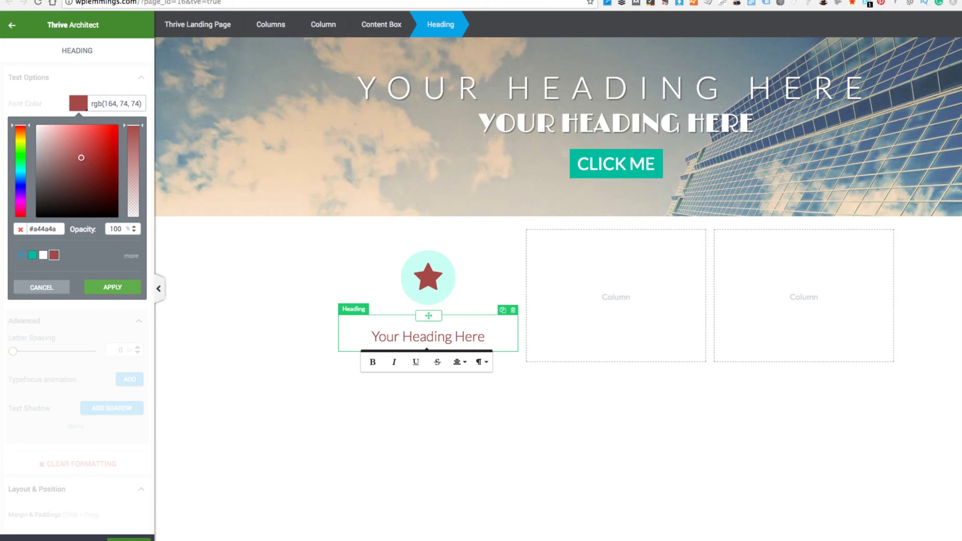
key("Escape")
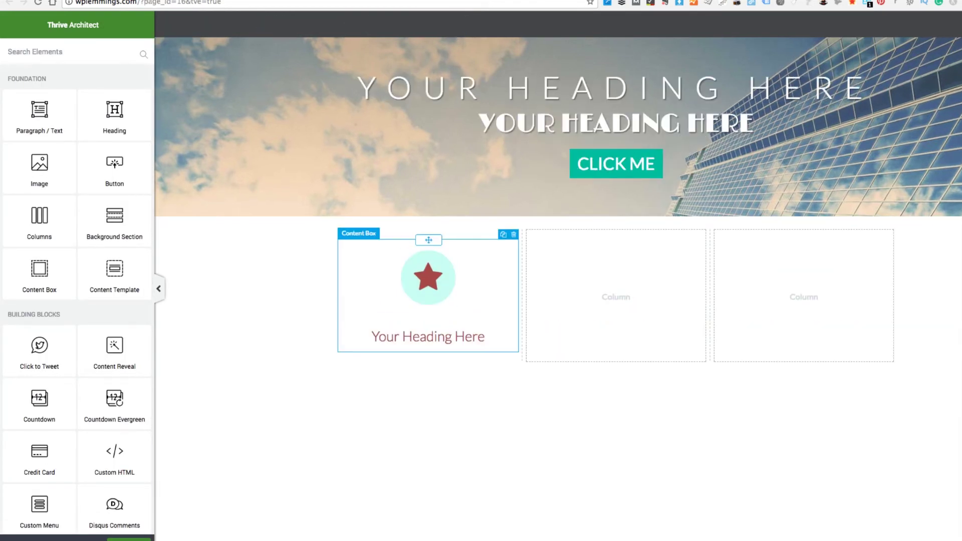
- Make the whole text of the heading under the star bold
triple_click(428, 337)
left_click(465, 337)
left_click_drag(485, 337, 371, 336)
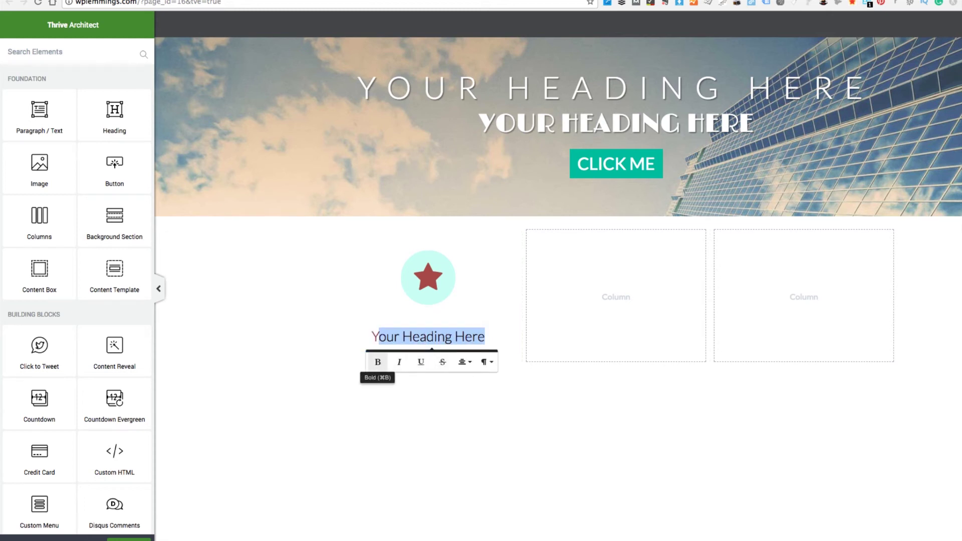
left_click(413, 336)
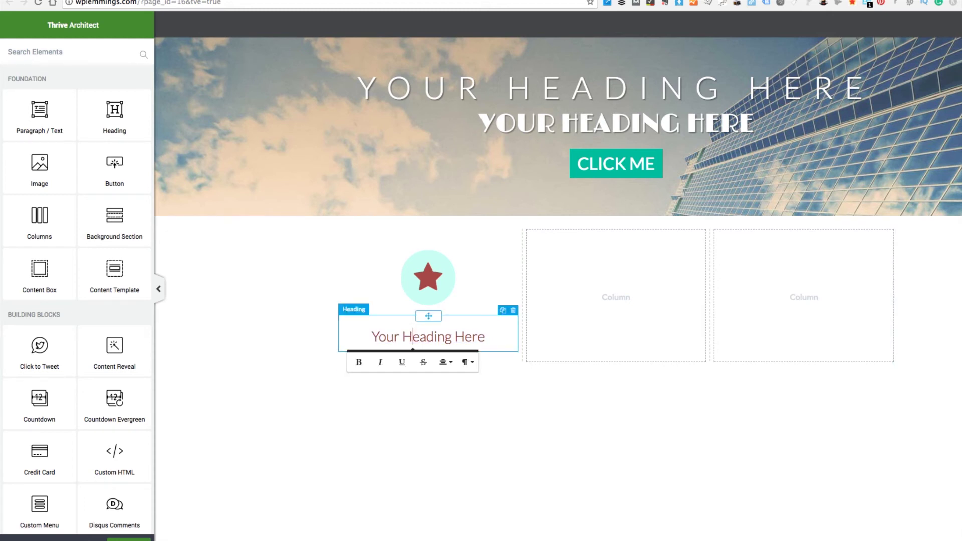
triple_click(413, 336)
left_click(374, 362)
left_click(394, 383)
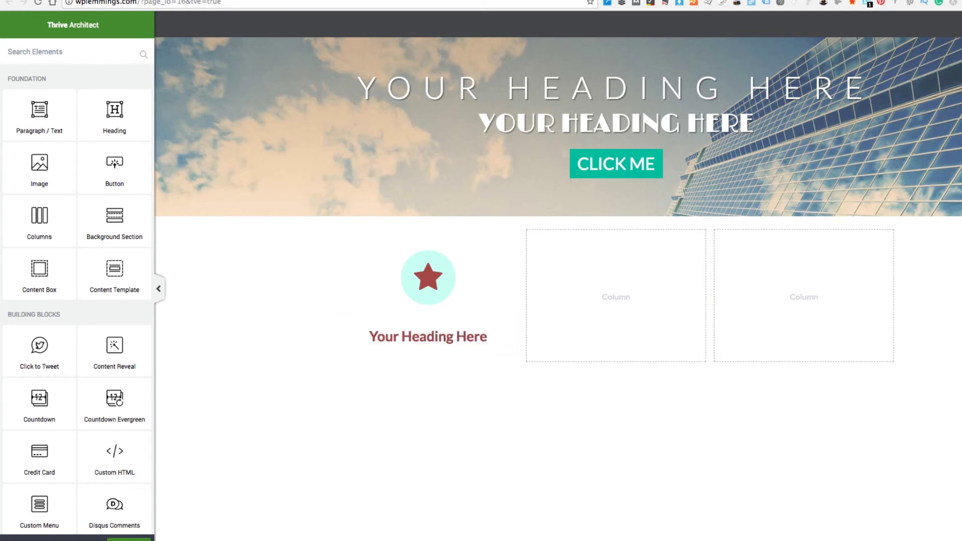
- Set the heading's margins to -27 at the top and -12 on the other sides, with paddings of 1
left_click(446, 337)
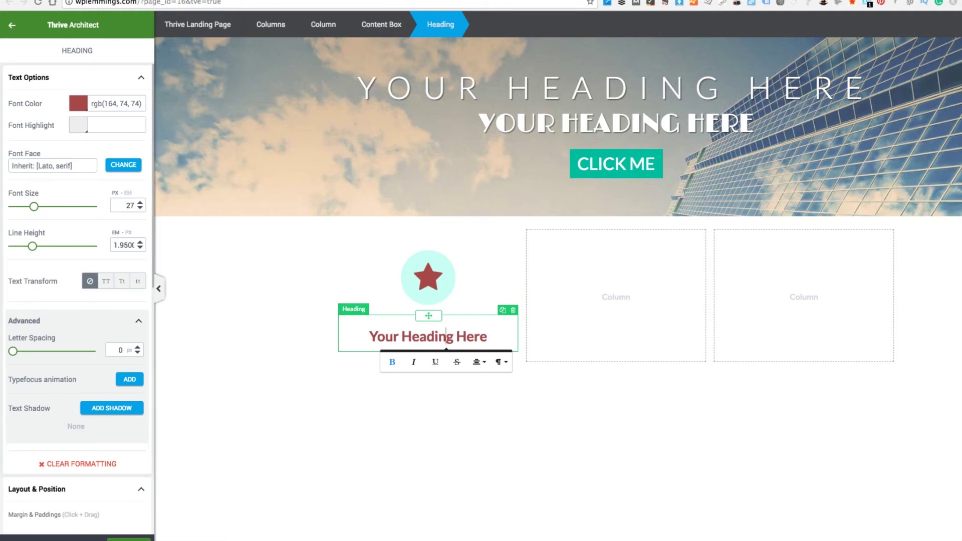
scroll(77, 295, "down", 6)
left_click_drag(76, 266, 77, 274)
left_click(77, 306)
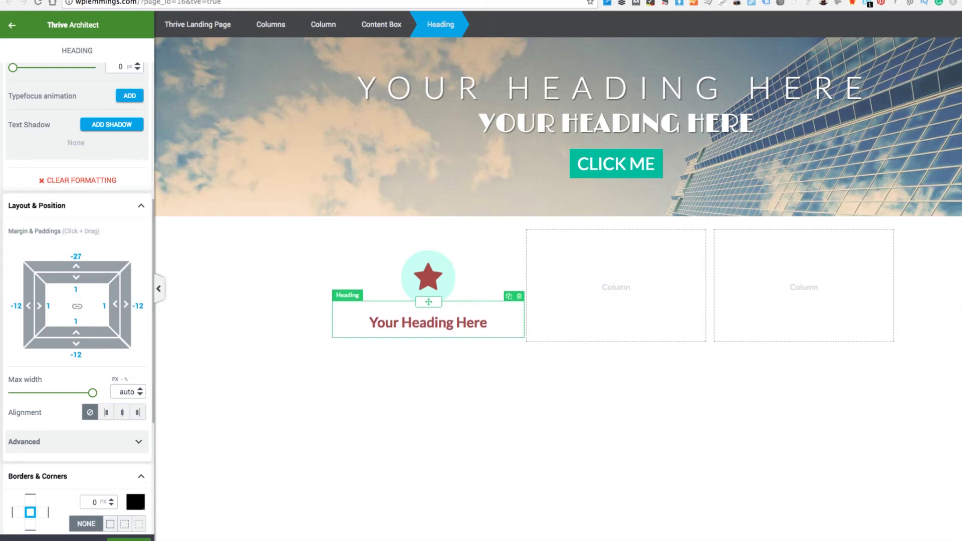
key("Escape")
- Insert a paragraph reading "Here is your text" below the first column's heading and align it to the centre
scroll(68, 103, "up", 6)
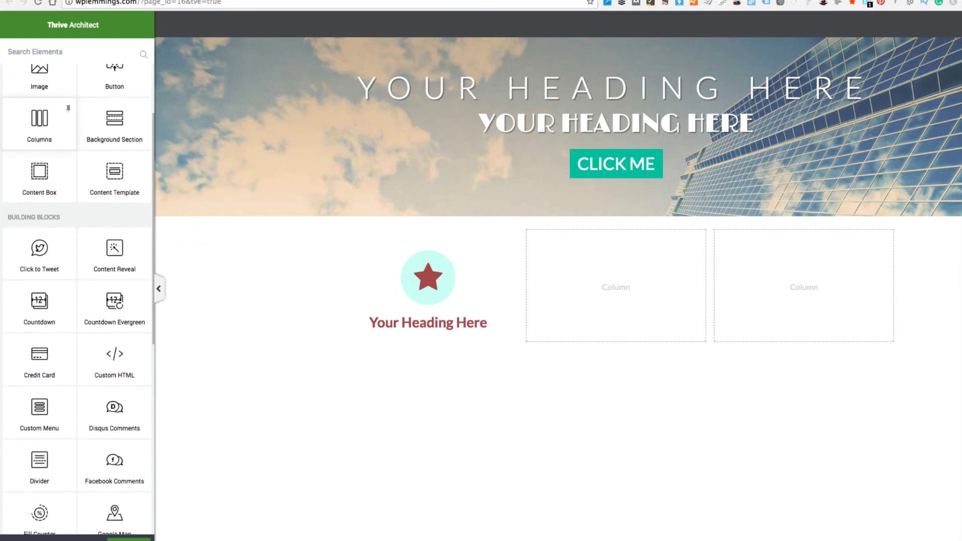
left_click_drag(39, 115, 428, 336)
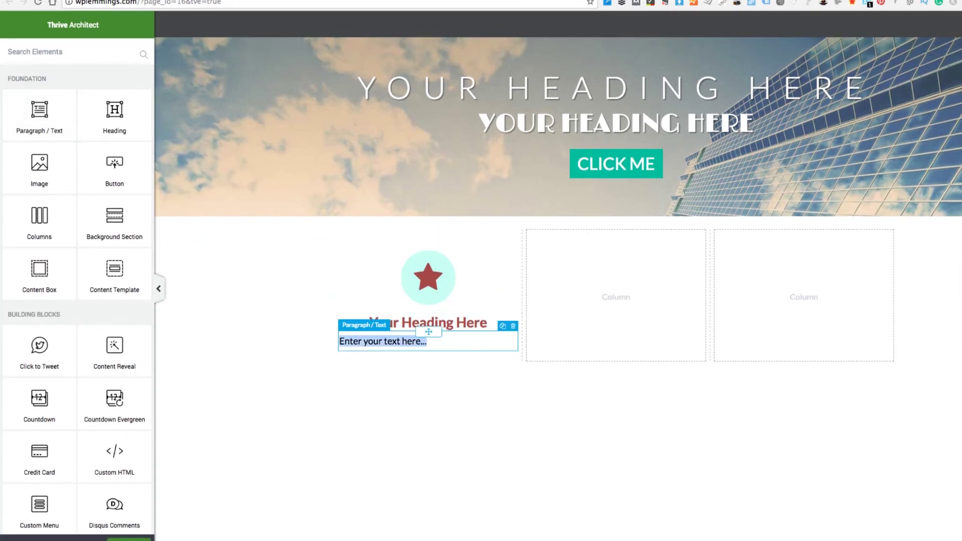
type("Here is your text")
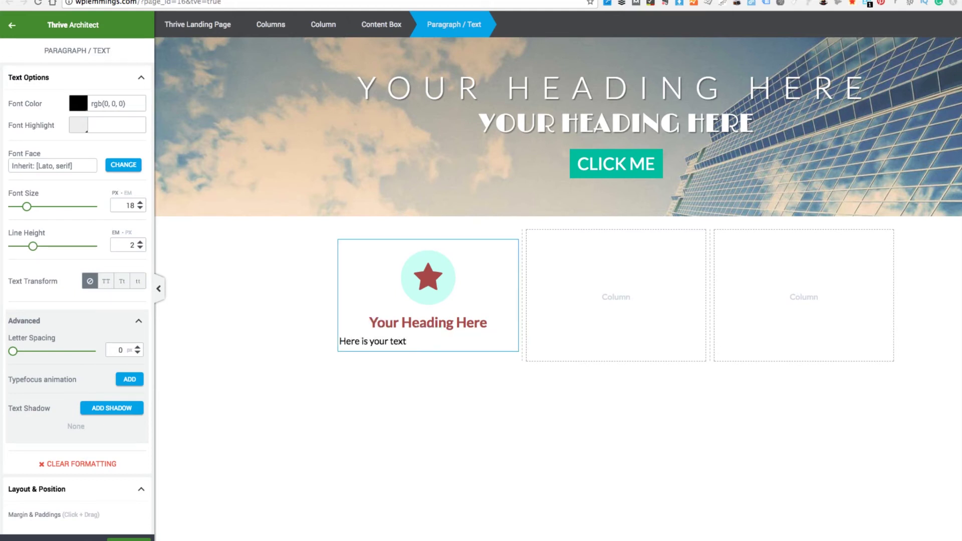
left_click(450, 364)
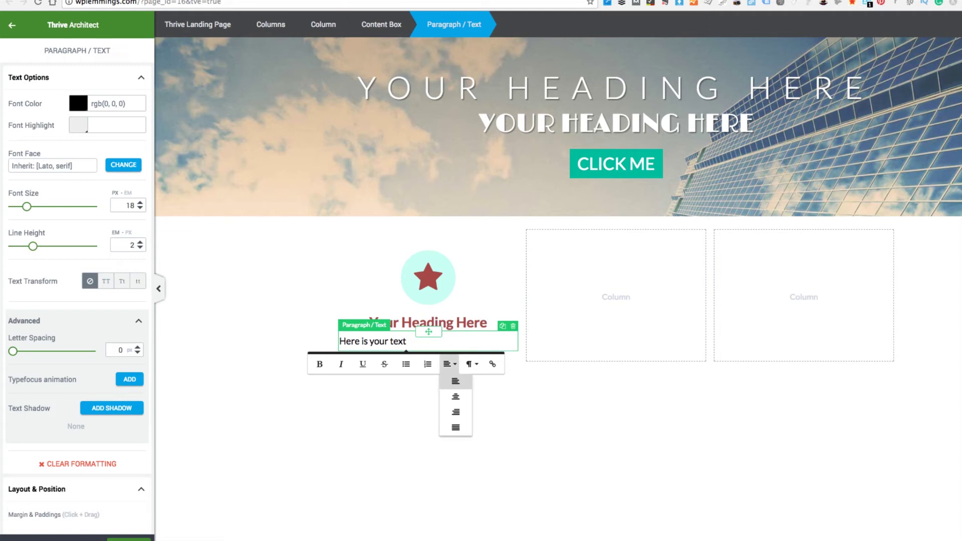
left_click(456, 396)
key("Escape")
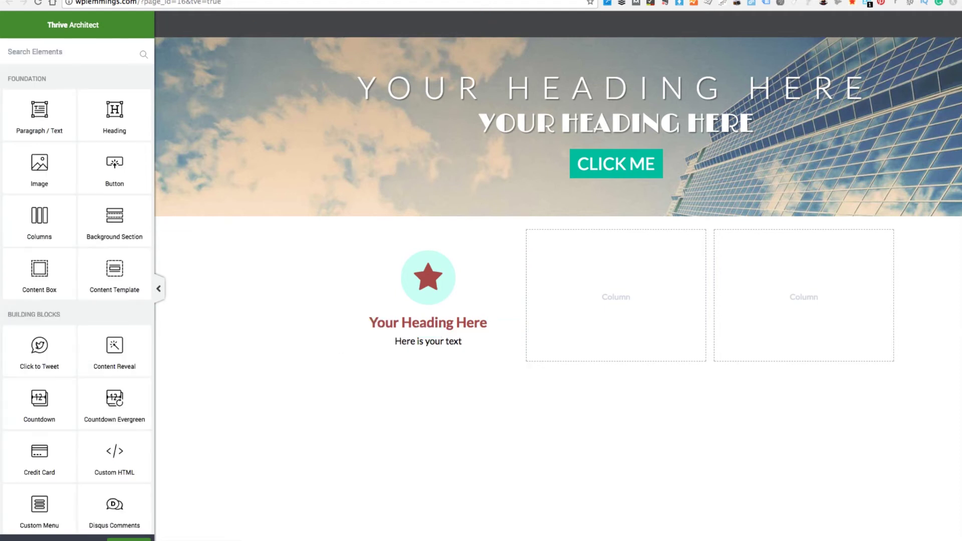
- Insert a button below the first column's paragraph and label it "THIS IS THE BUTTON"
left_click_drag(114, 166, 428, 371)
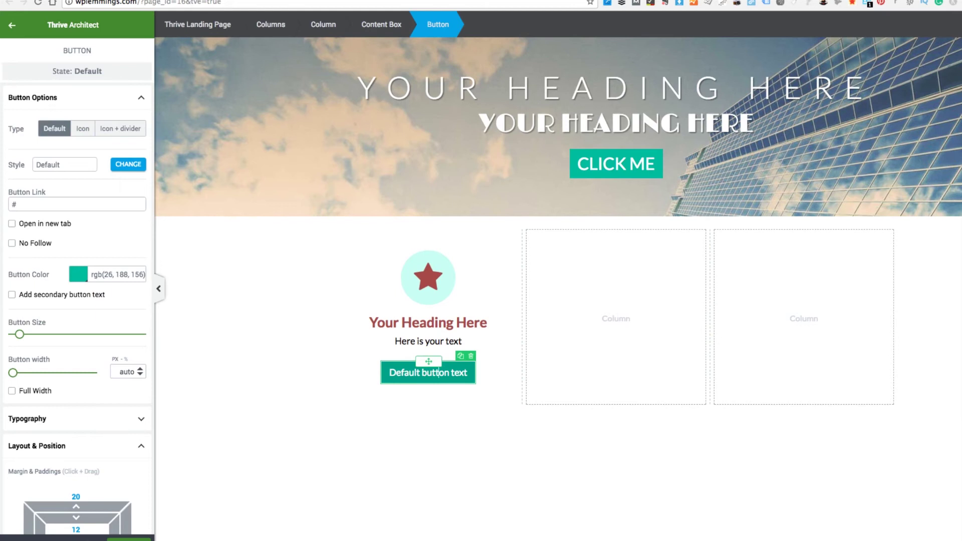
left_click(439, 373)
key("ctrl+a")
type("THIS IS THE BUTTON")
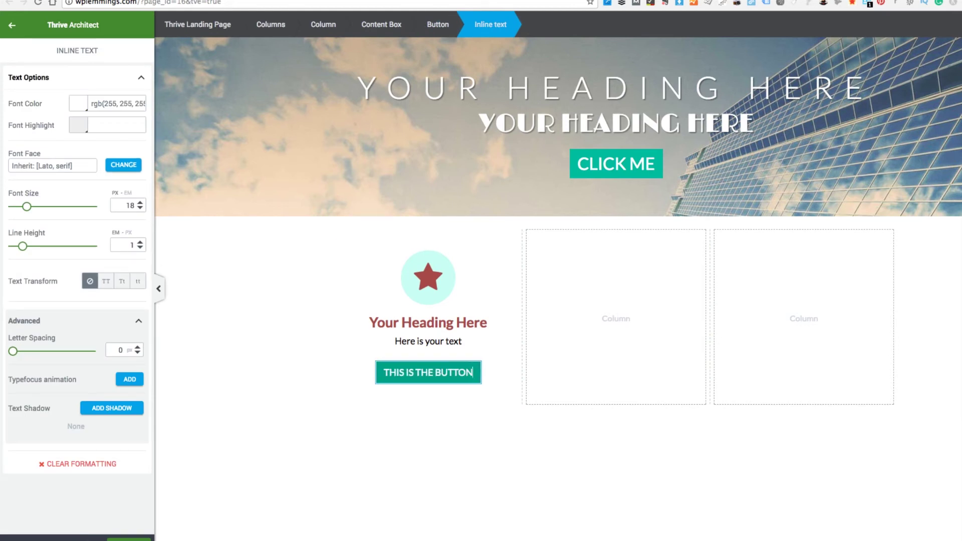
key("Escape")
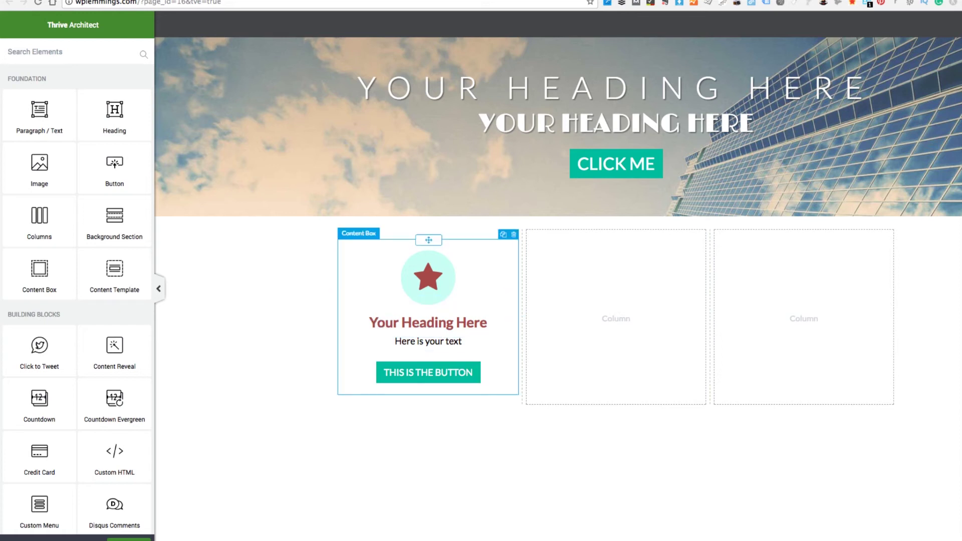
- Duplicate the first column's content box with its icon, heading, text and button
left_click(476, 261)
left_click(503, 234)
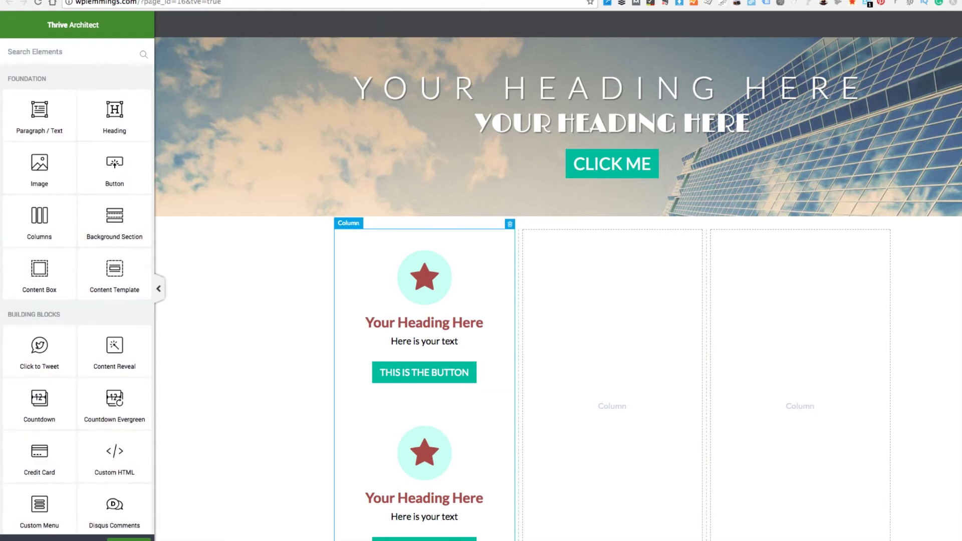
- Move the duplicated content box into the second column and place another copy of it in the third column
left_click_drag(425, 416, 612, 406)
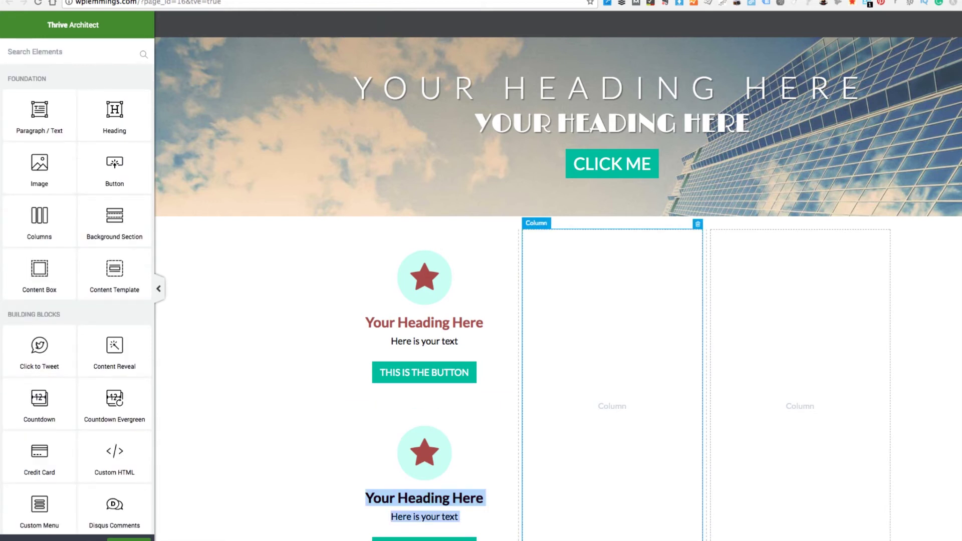
scroll(558, 289, "down", 1)
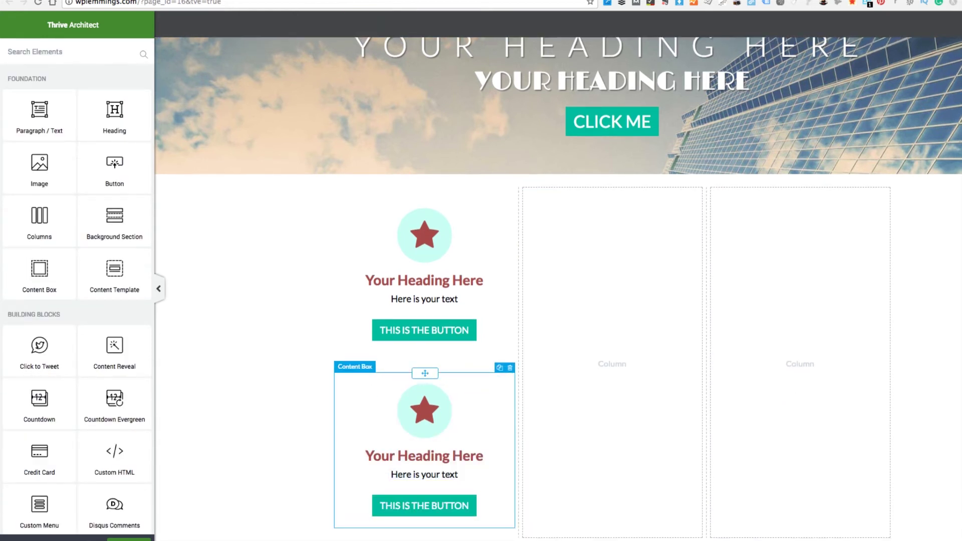
left_click_drag(425, 373, 611, 363)
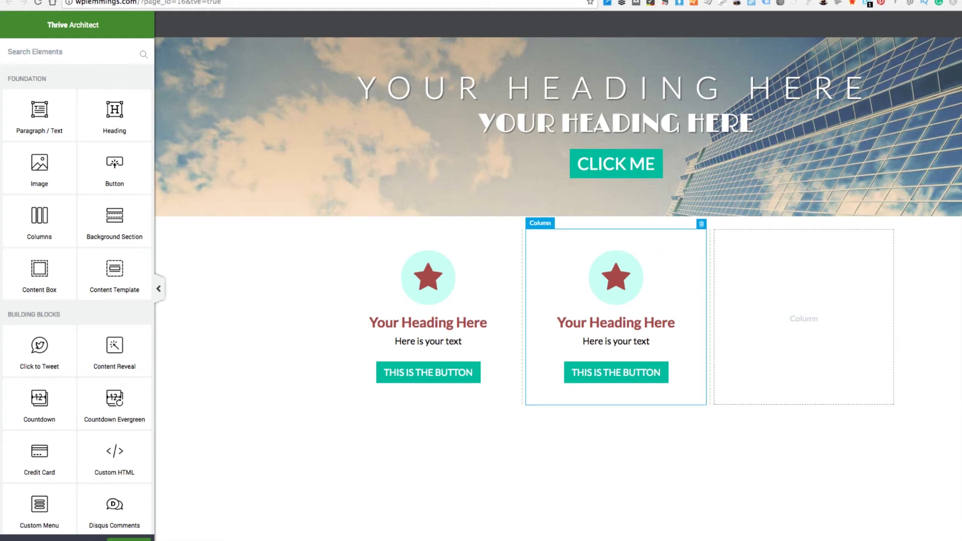
left_click(691, 234)
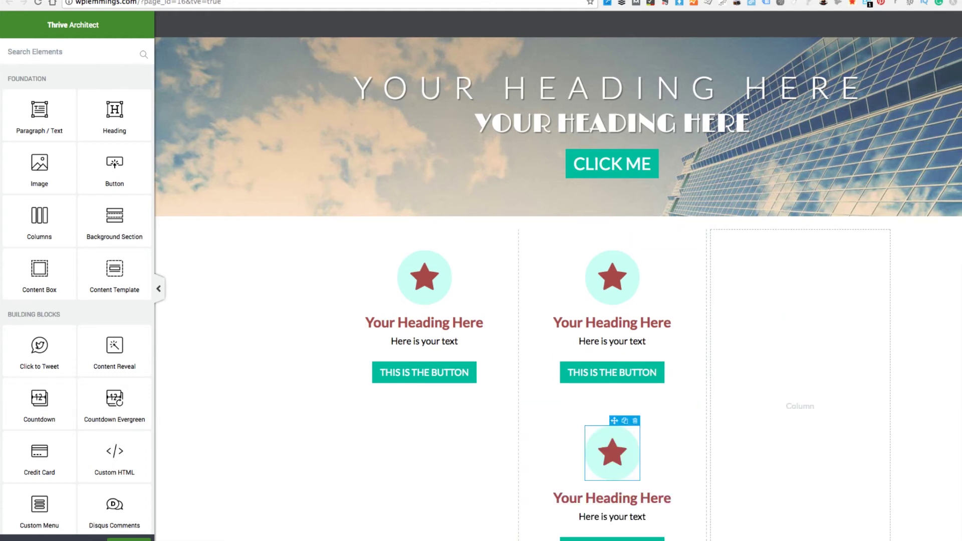
left_click_drag(612, 416, 801, 351)
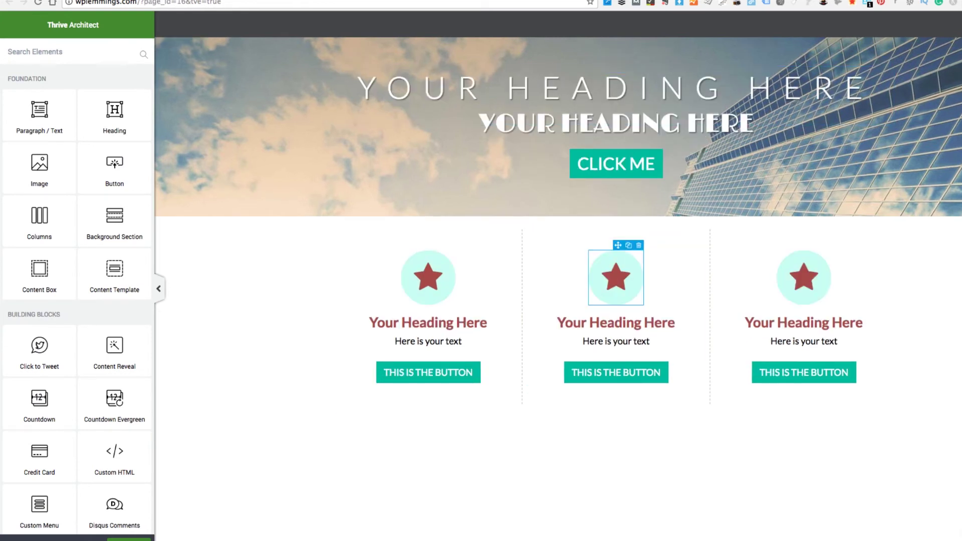
- Change the icon in the middle column to the grid of four squares
left_click(616, 277)
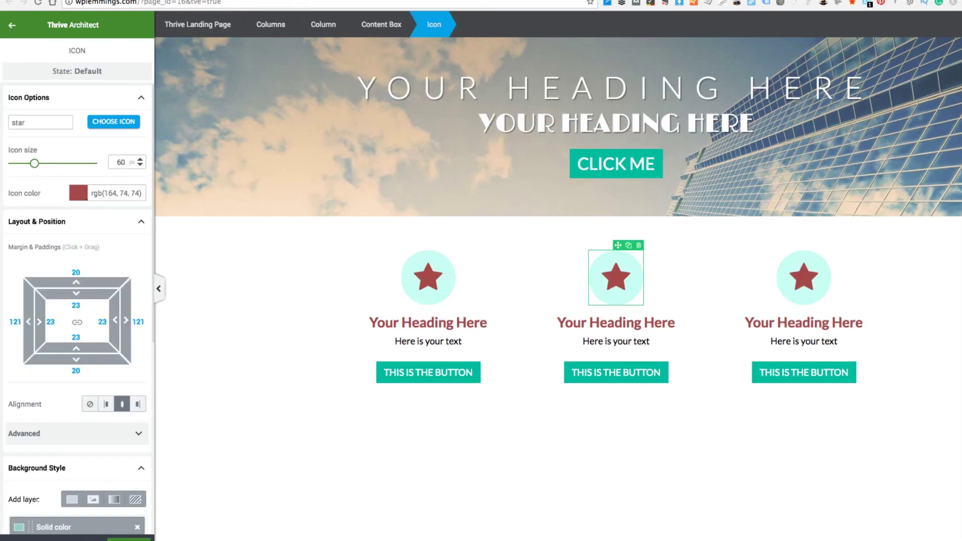
left_click(114, 121)
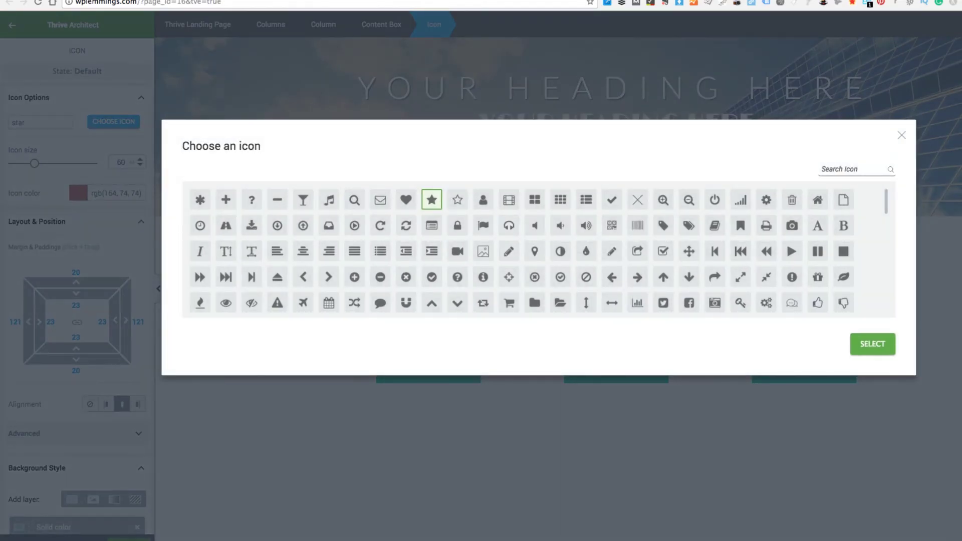
left_click(535, 200)
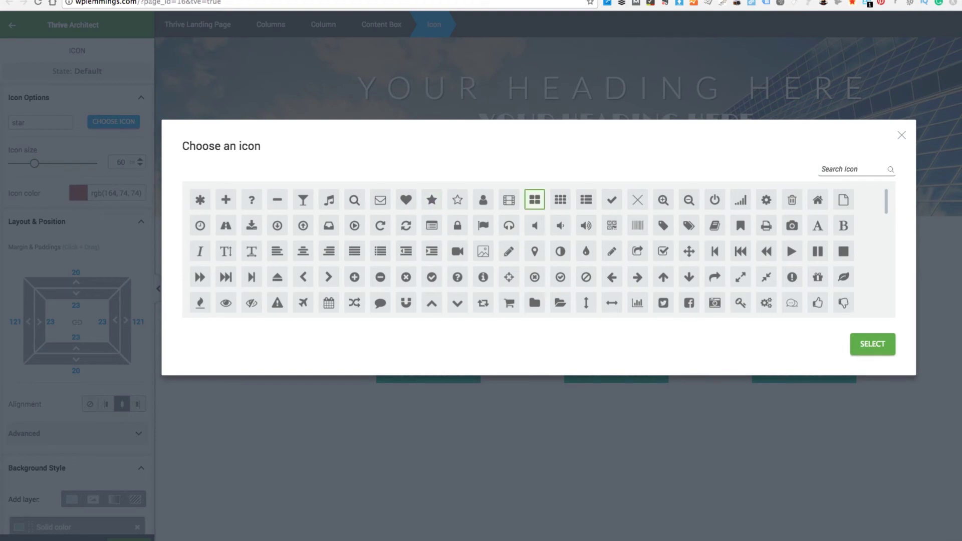
left_click(873, 344)
left_click(627, 322)
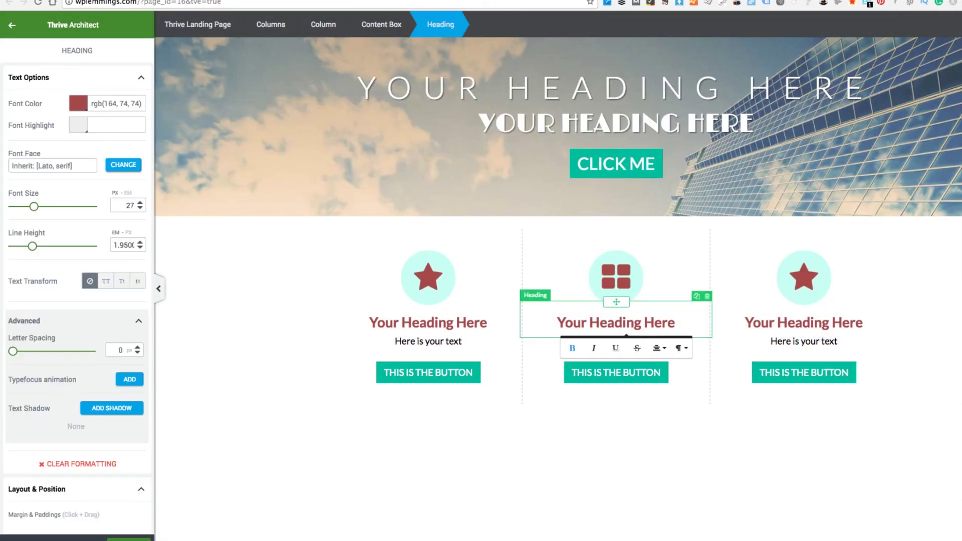
left_click(522, 402)
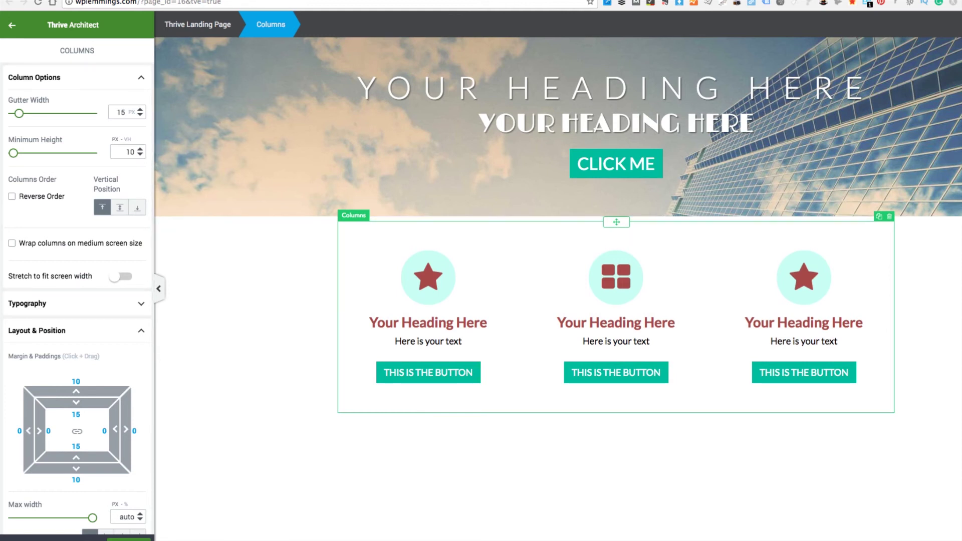
- Insert a background section below the three columns and give it the photo of the sweater-wearing person against blue as background image
left_click(12, 25)
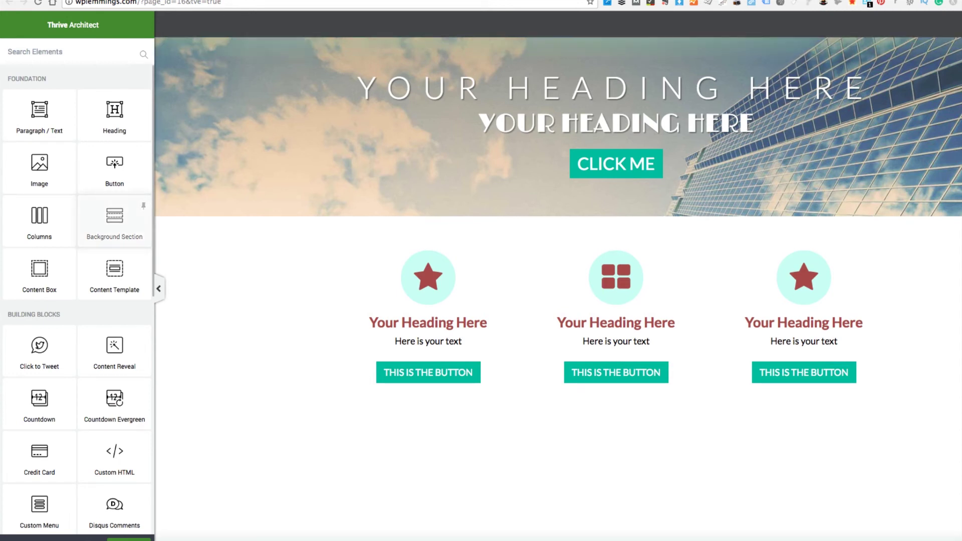
left_click_drag(114, 220, 428, 406)
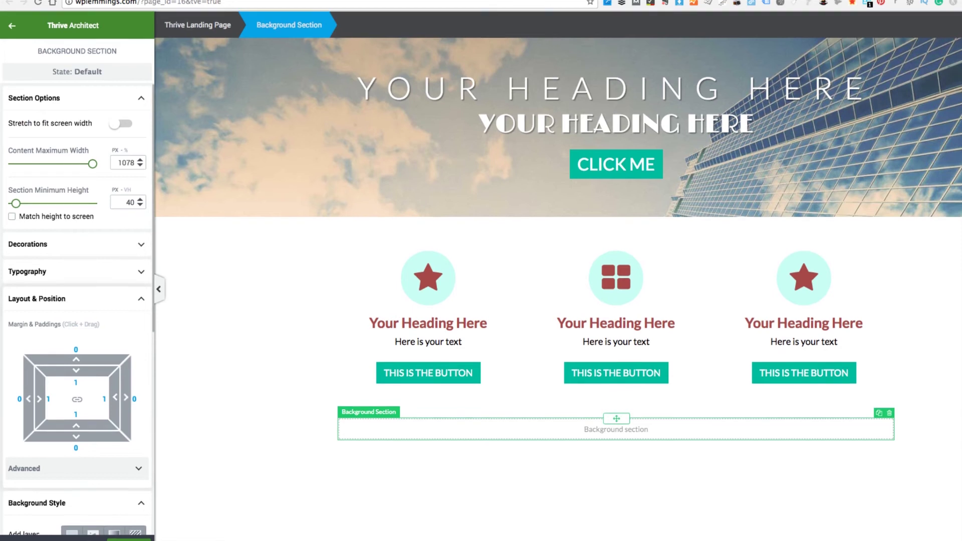
scroll(133, 345, "down", 6)
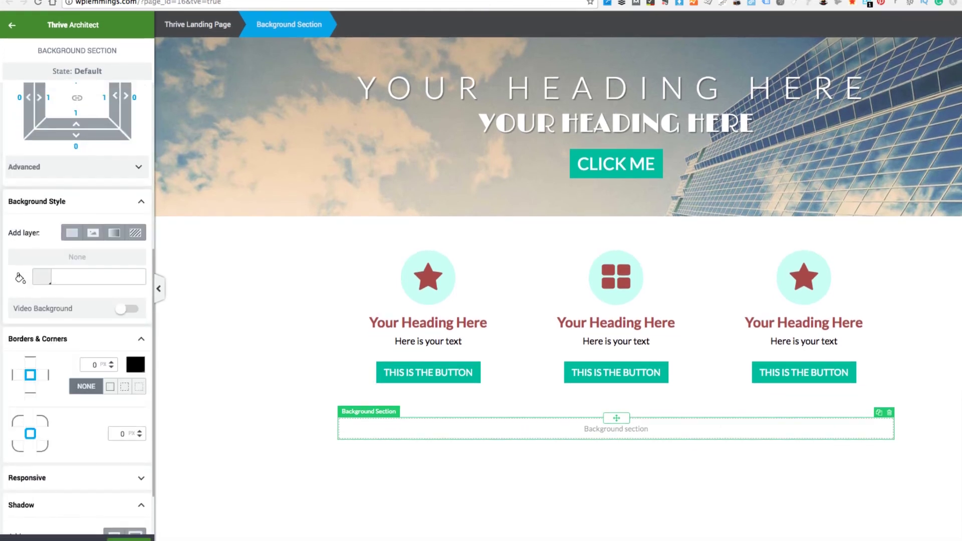
left_click(93, 232)
left_click(43, 273)
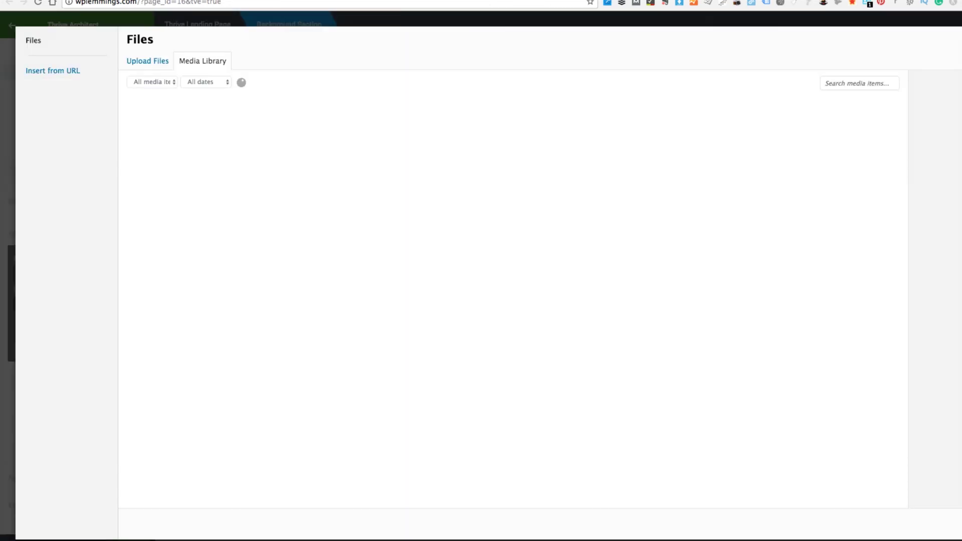
left_click(318, 136)
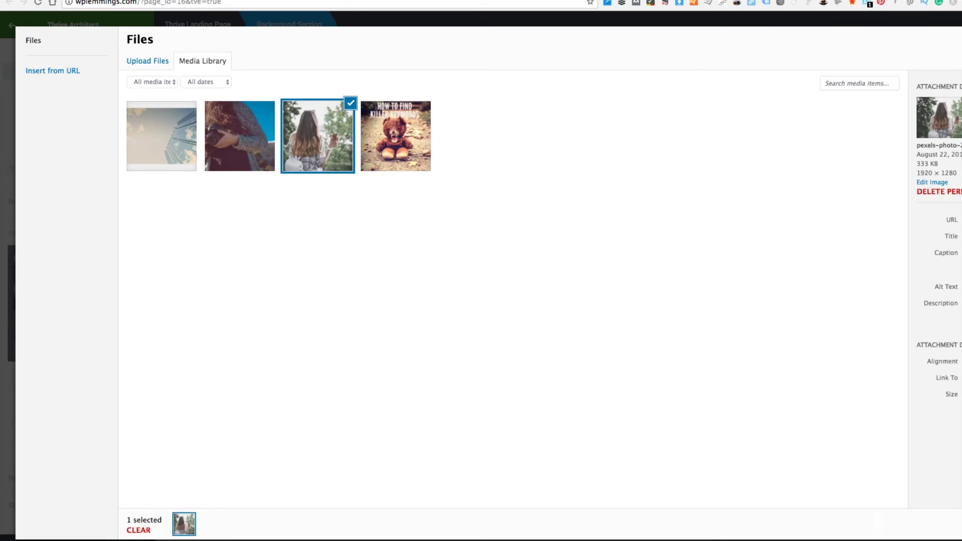
left_click(239, 136)
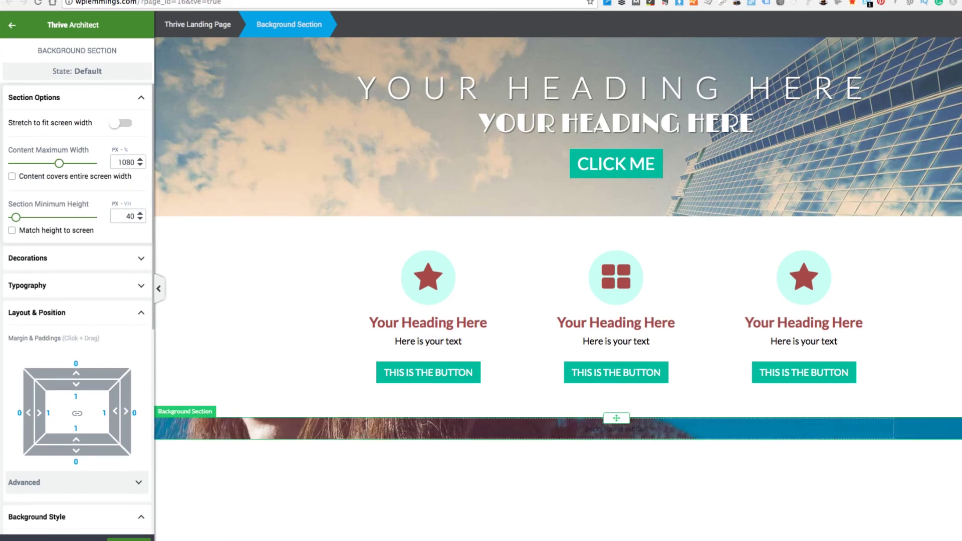
- Stretch the new background section to the screen width and set its minimum height to 374 px
left_click(122, 123)
left_click_drag(16, 217, 42, 217)
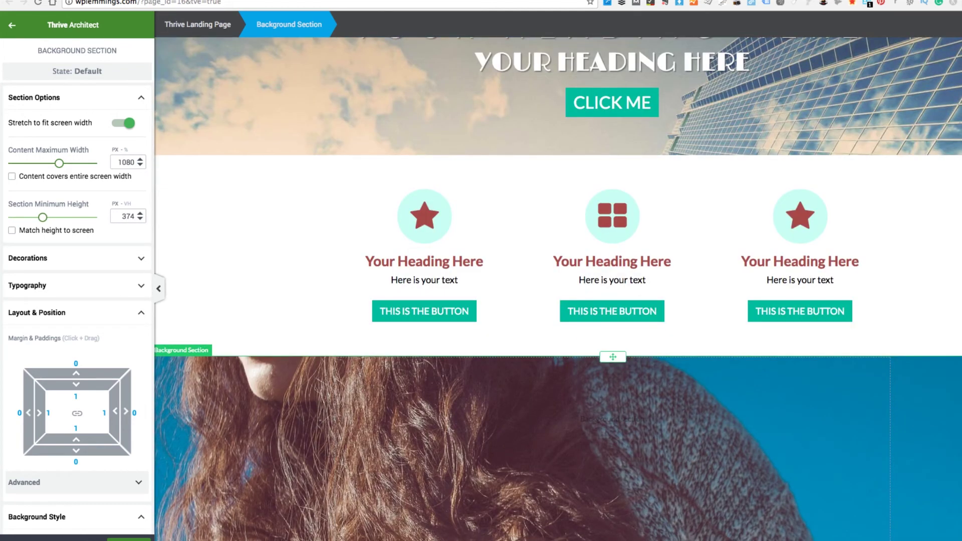
- Add a solid colour layer of #1abc9c at 60% opacity over the new background section's image
scroll(77, 301, "down", 8)
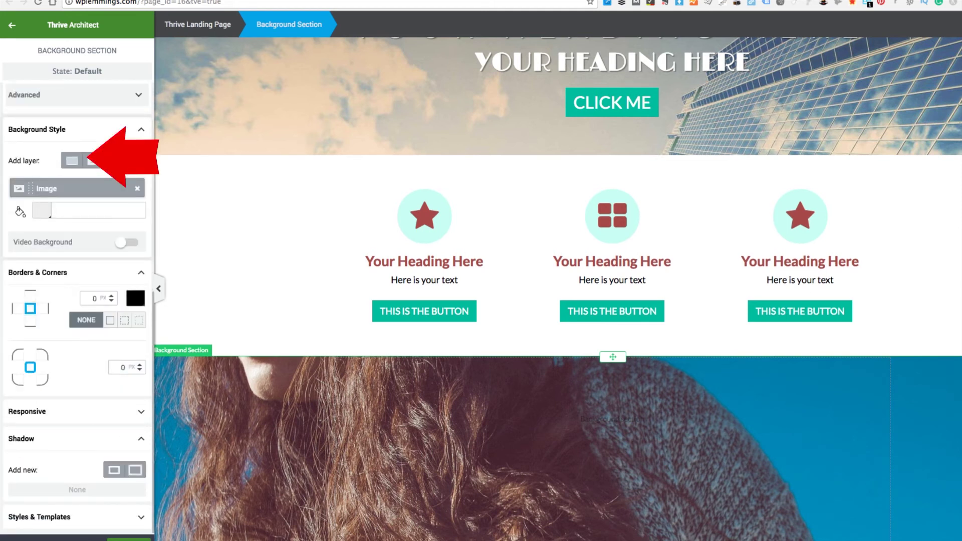
left_click(72, 160)
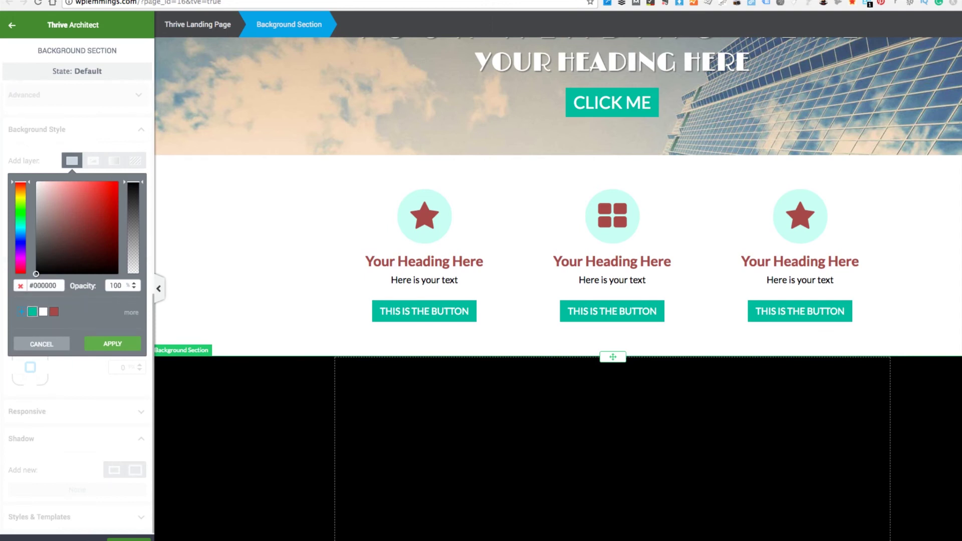
left_click(32, 312)
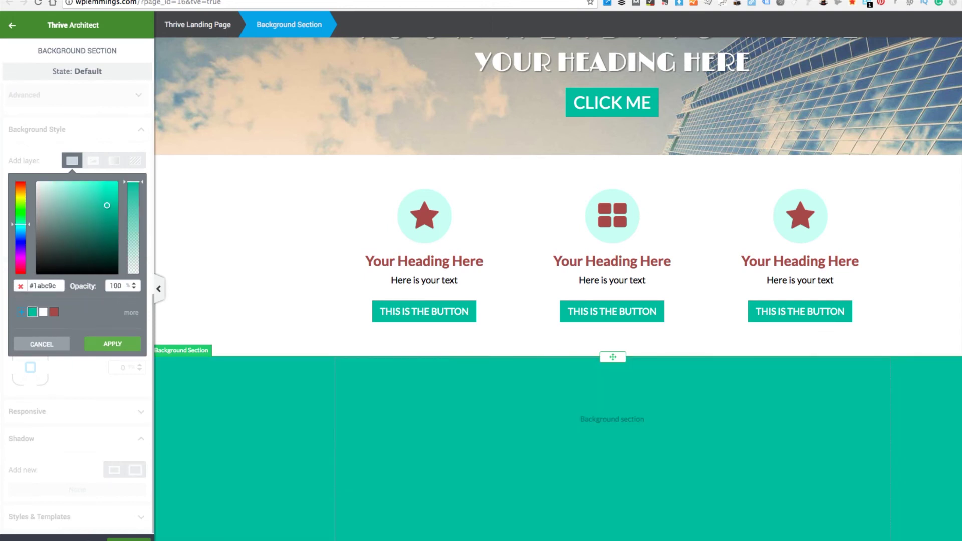
left_click_drag(110, 286, 117, 286)
type("60")
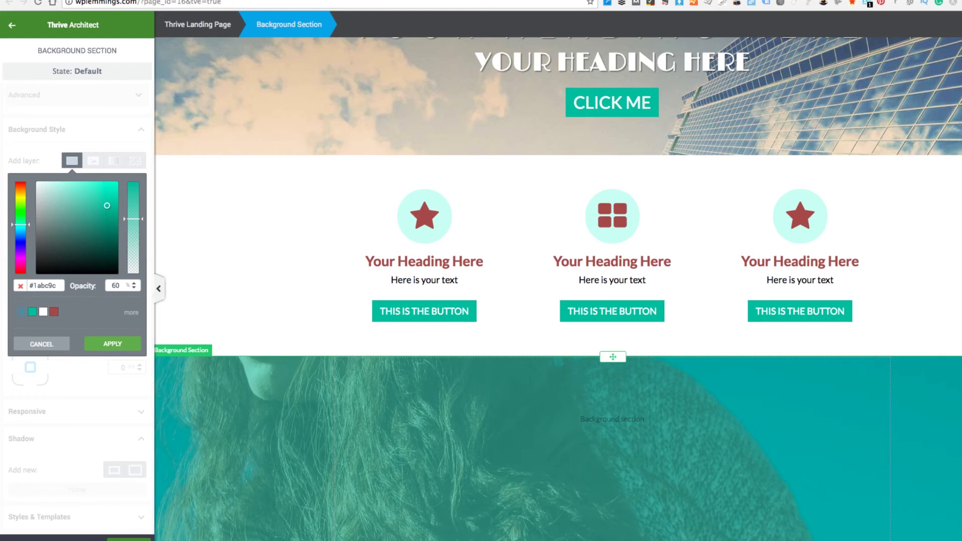
key("Return")
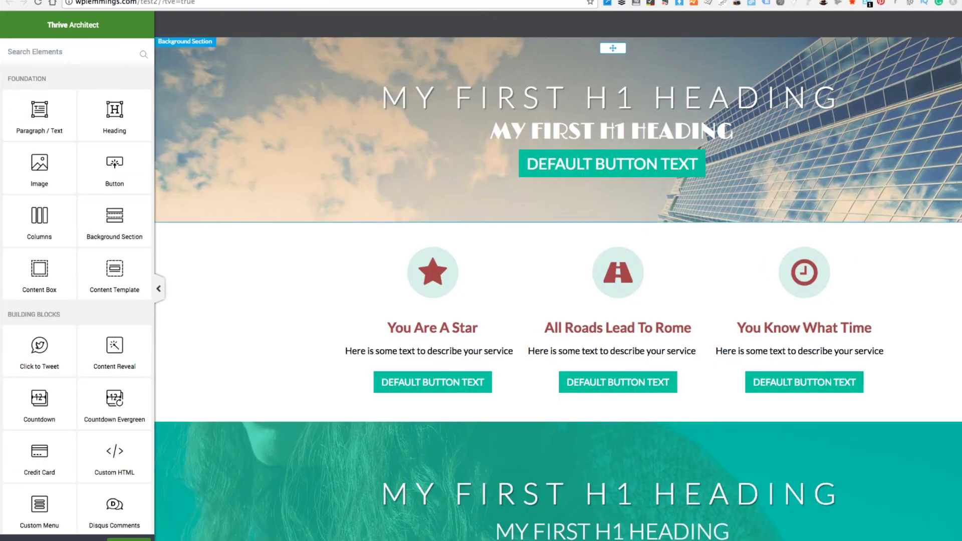
- Duplicate the hero section's first heading and move the copy into the new green background section
scroll(558, 289, "down", 7)
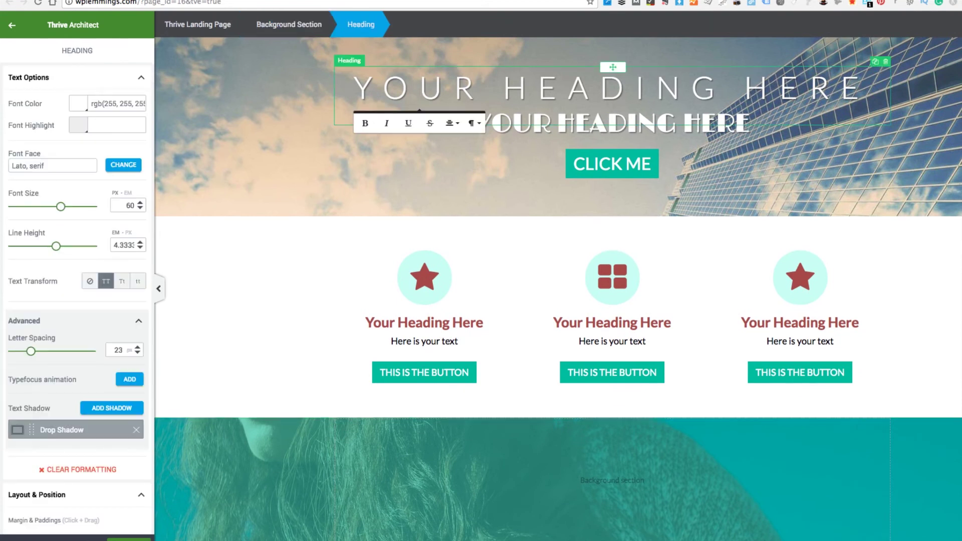
key("ctrl+shift+d")
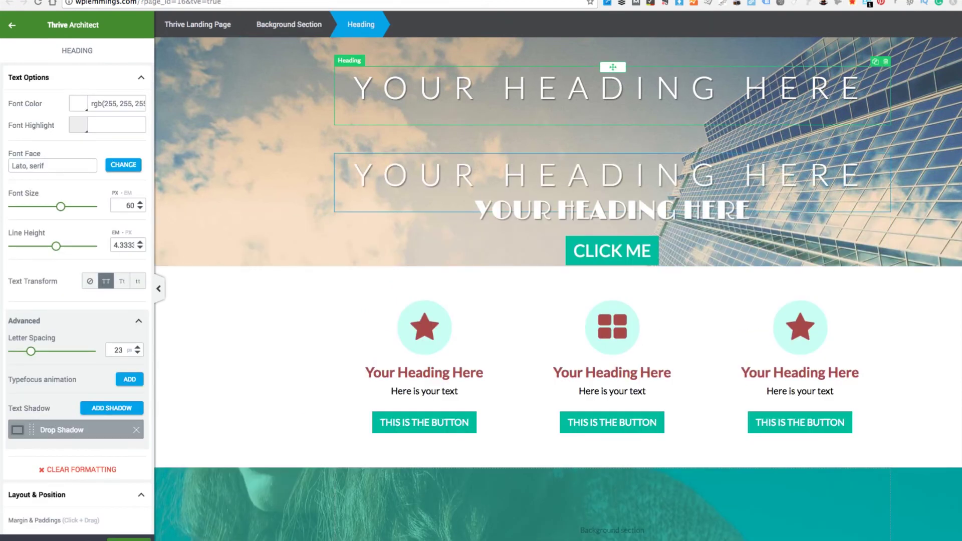
left_click(600, 174)
left_click_drag(613, 154, 613, 454)
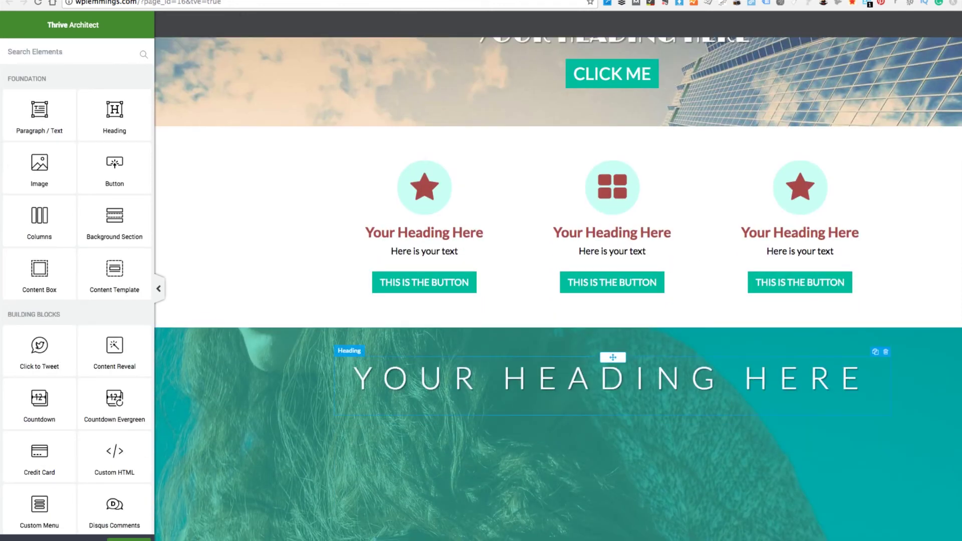
- Duplicate the heading inside the green background section so that a second one sits below it
left_click(842, 378)
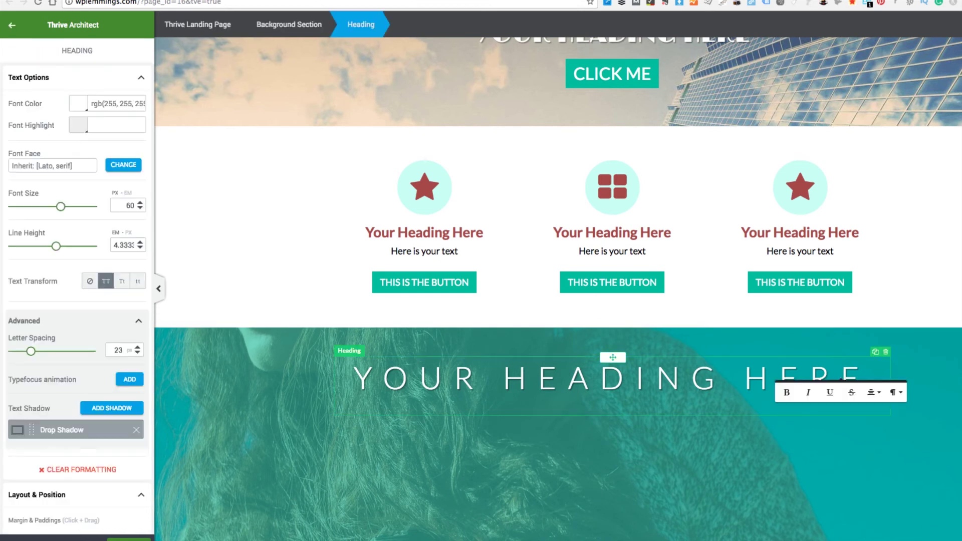
left_click(876, 351)
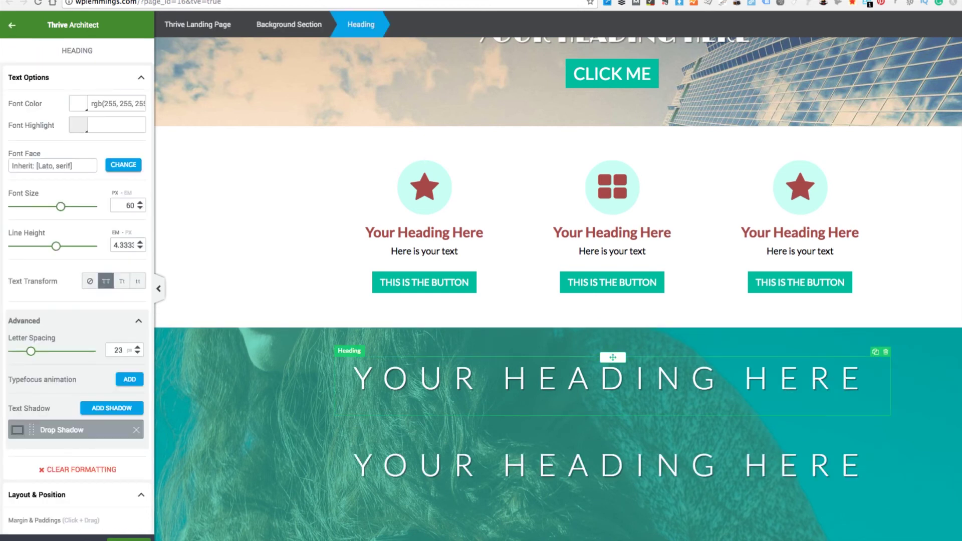
key("Escape")
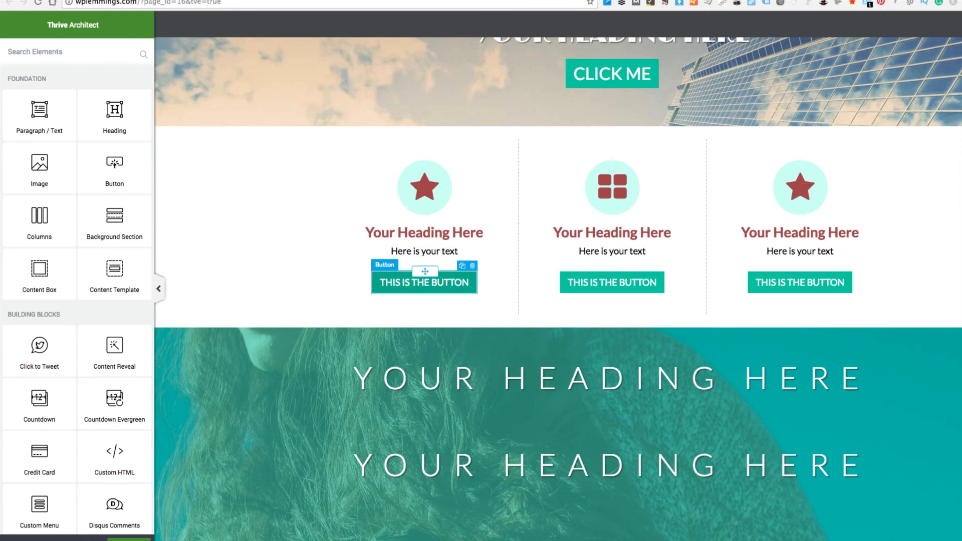
- Search the elements for "map" and insert a Google Map below the green background section
scroll(558, 289, "up", 2)
scroll(558, 289, "down", 2)
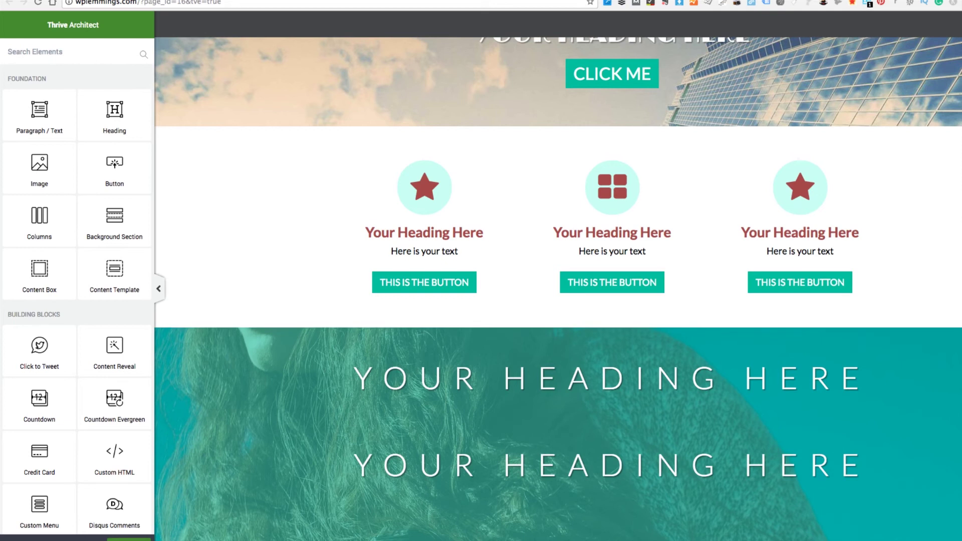
scroll(114, 293, "down", 10)
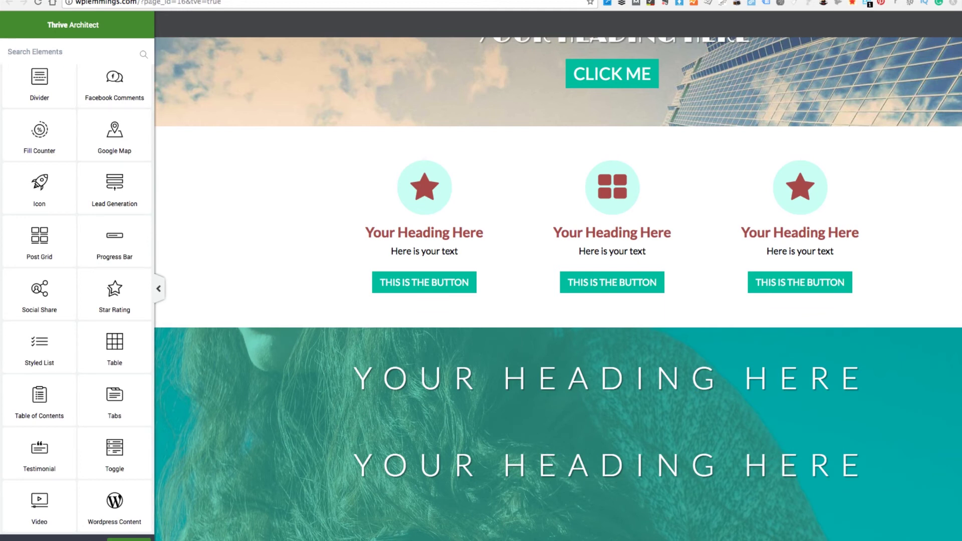
type("map")
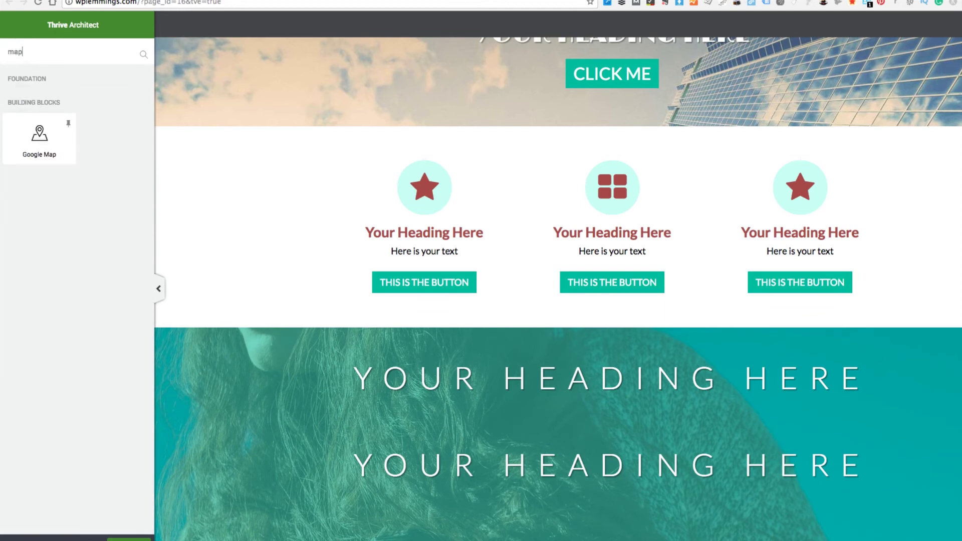
left_click(68, 151)
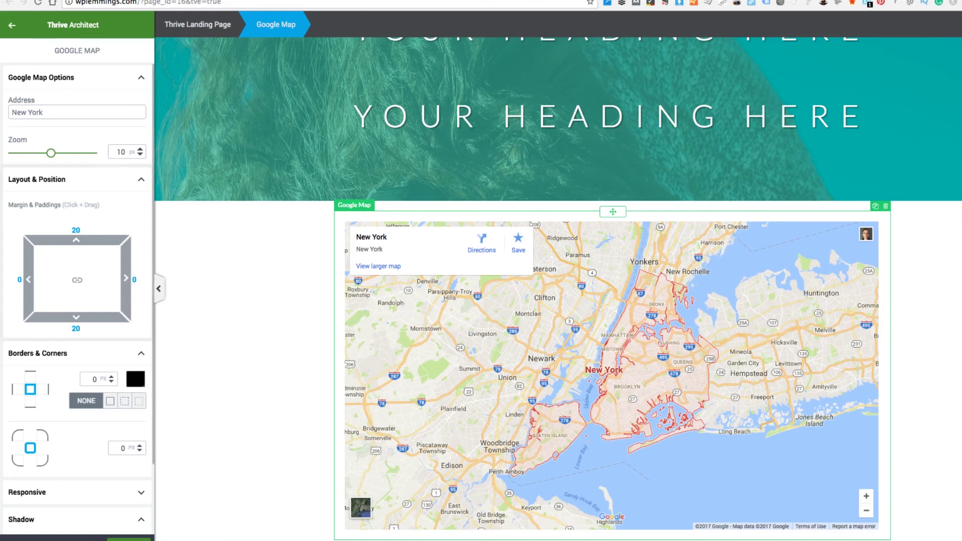
- Set the Google Map's address to Zurich
triple_click(28, 112)
type("Zurich")
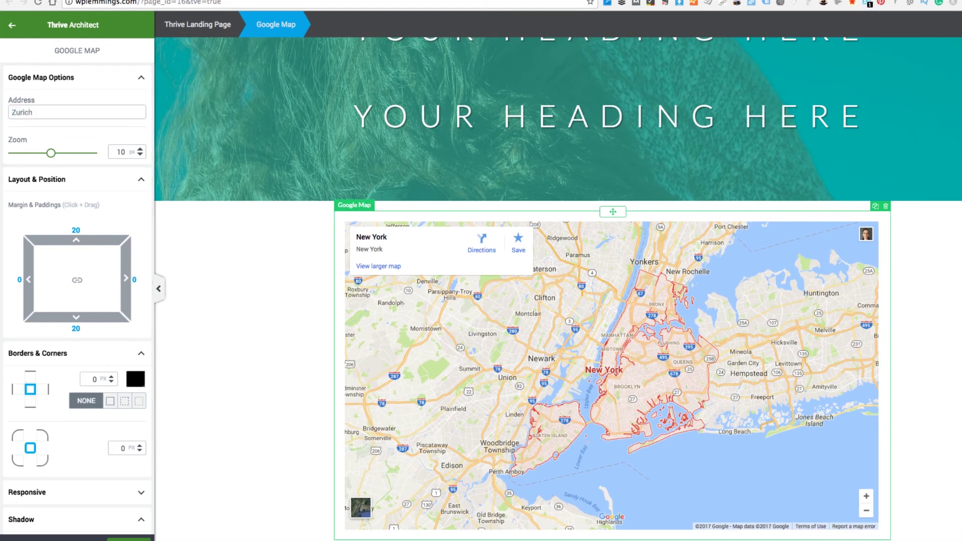
key("Return")
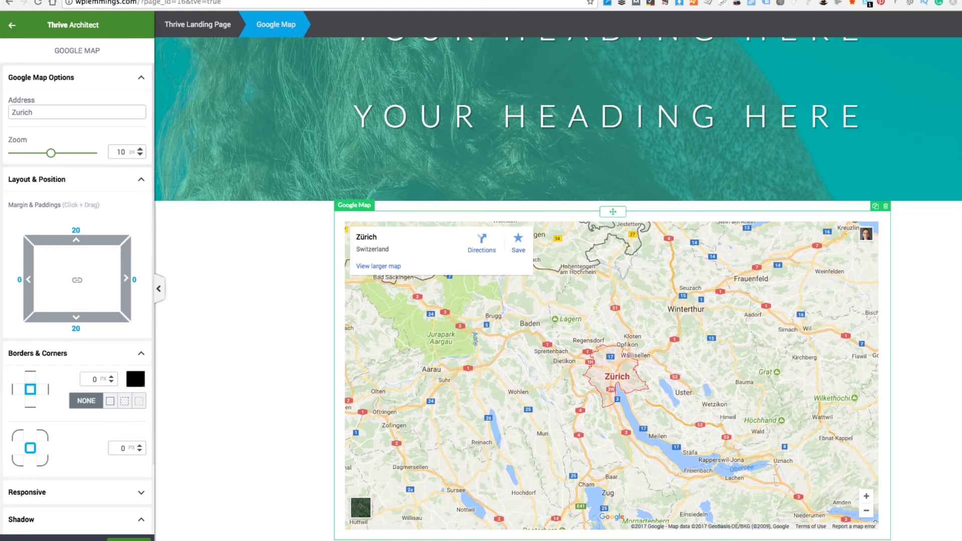
- Insert a heading between the green background section and the map and align it to the centre
left_click(12, 24)
left_click_drag(114, 117, 559, 217)
left_click(466, 248)
left_click(472, 281)
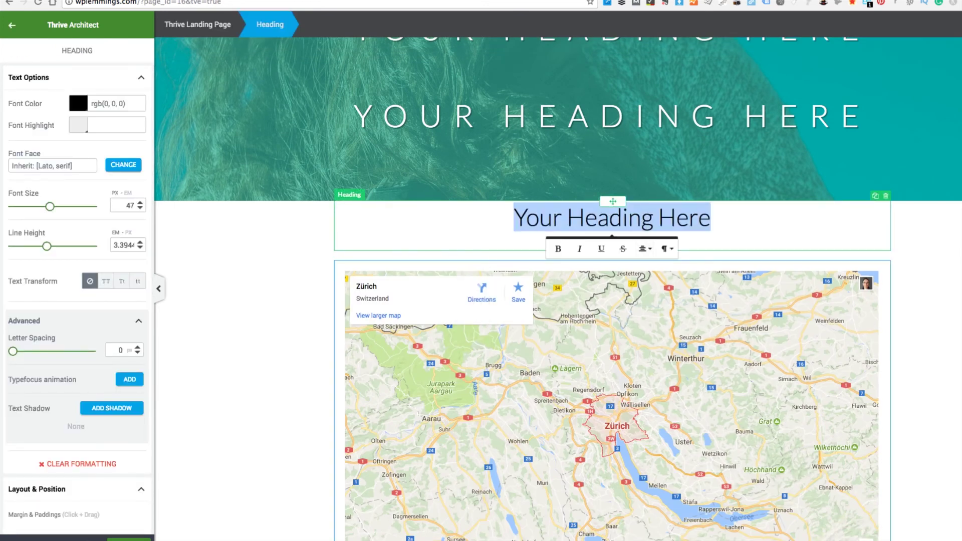
- Make the heading above the map bold and set its line height to 3.25
key("super+a")
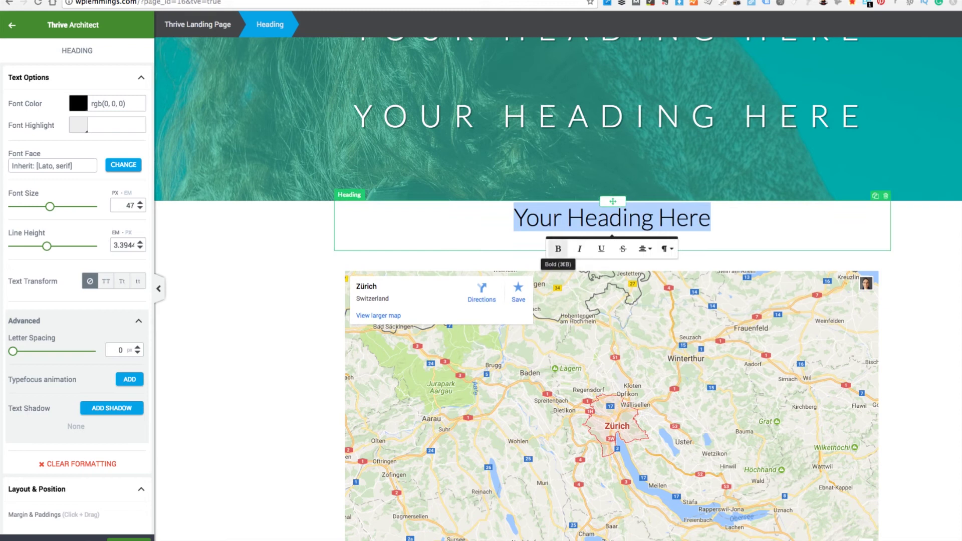
left_click(558, 249)
left_click_drag(46, 246, 45, 246)
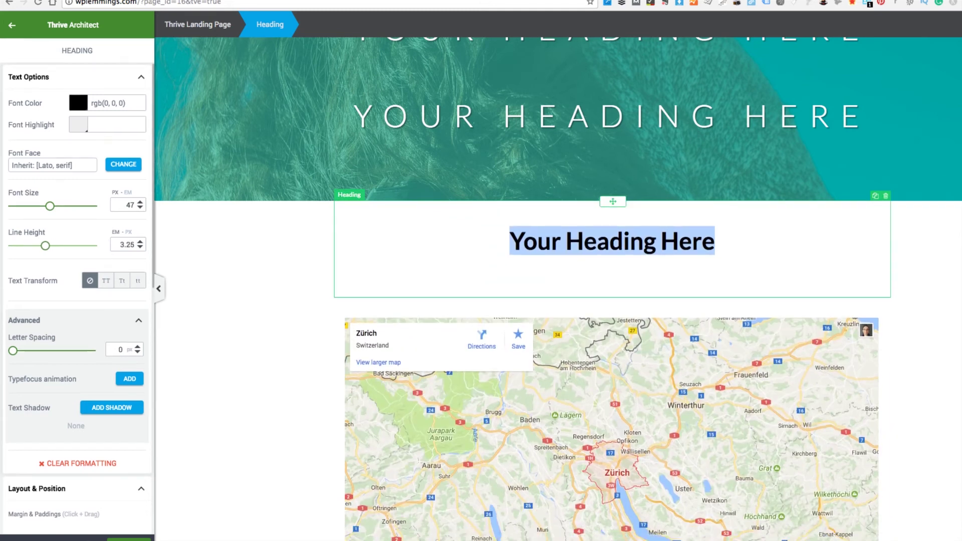
- Set the bottom margin of the heading above the map to -62 to pull the map closer
scroll(78, 301, "down", 10)
mouse_move(75, 90)
left_mouse_down()
mouse_move(76, 100)
mouse_move(76, 89)
left_mouse_up()
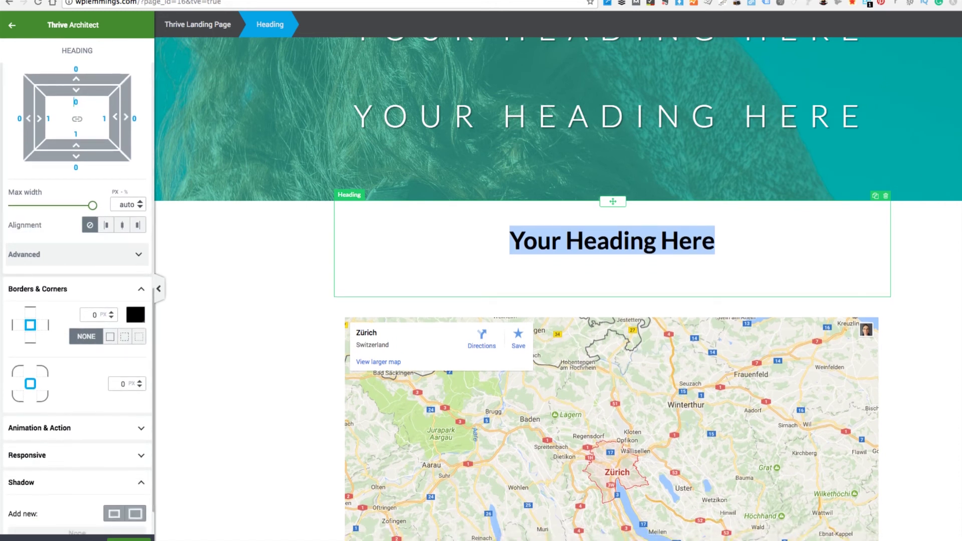
left_click_drag(76, 156, 76, 125)
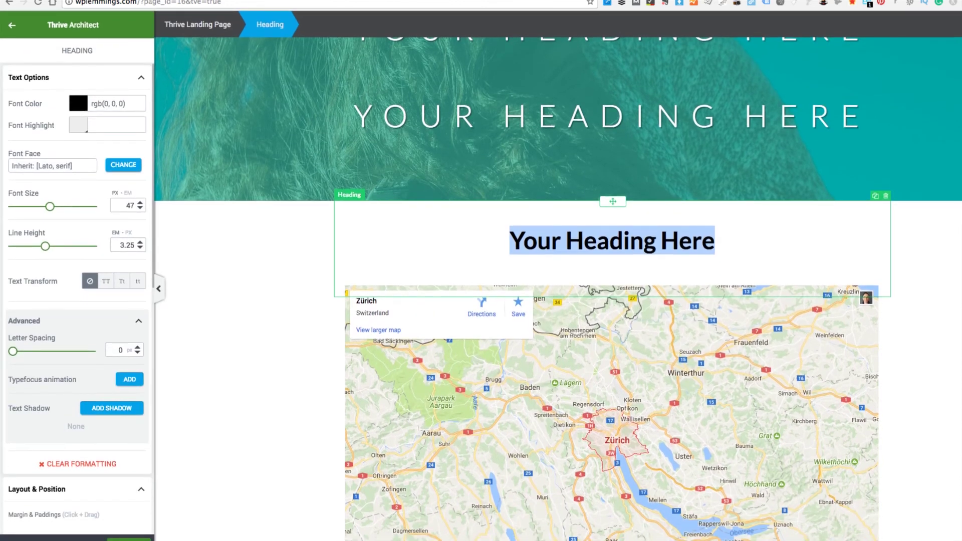
- Colour the heading above the map with the saved red #a44a4a and transform its text to uppercase
left_click(79, 103)
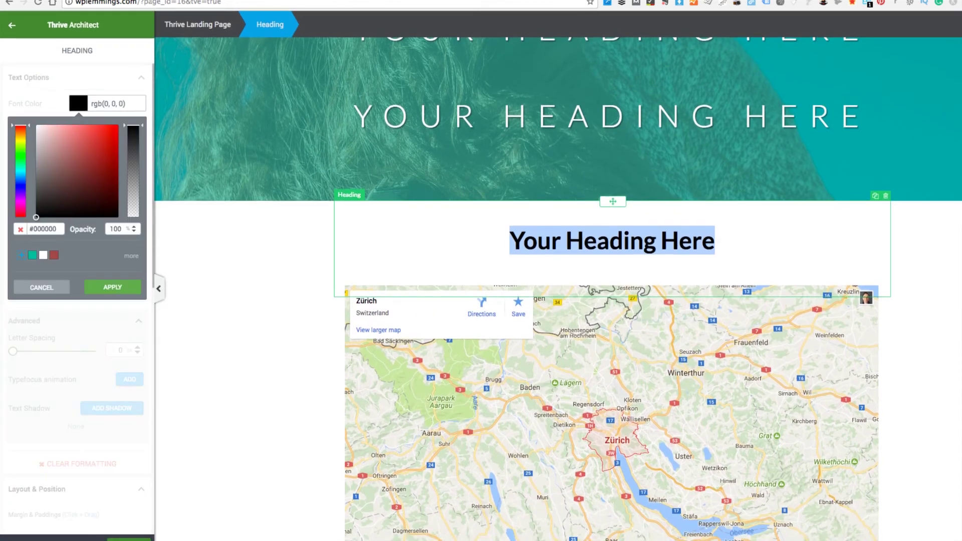
left_click(54, 255)
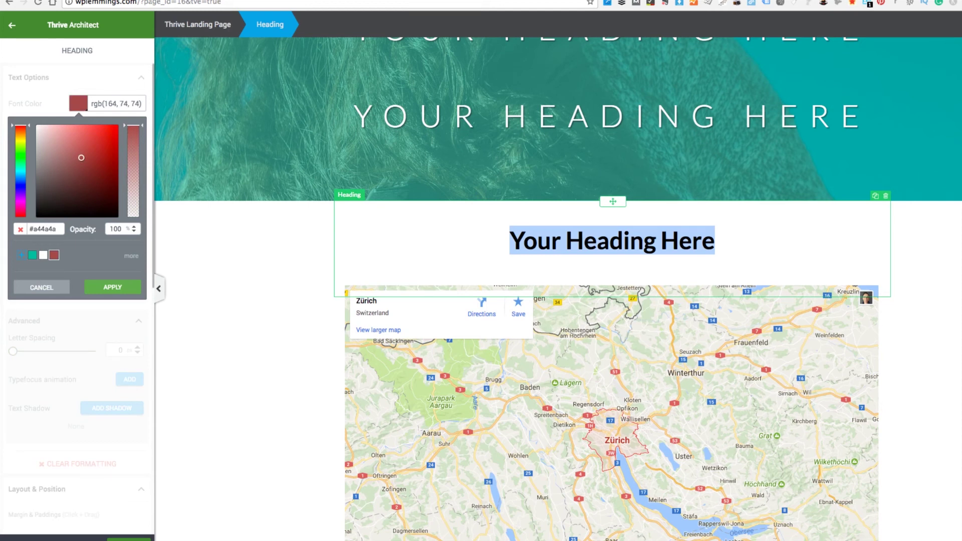
left_click(112, 288)
scroll(77, 299, "down", 5)
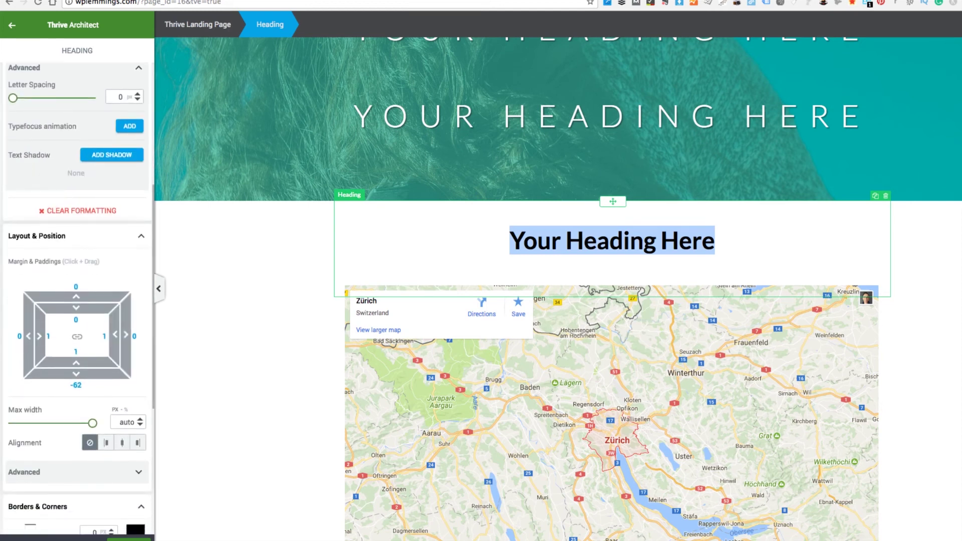
scroll(77, 298, "up", 5)
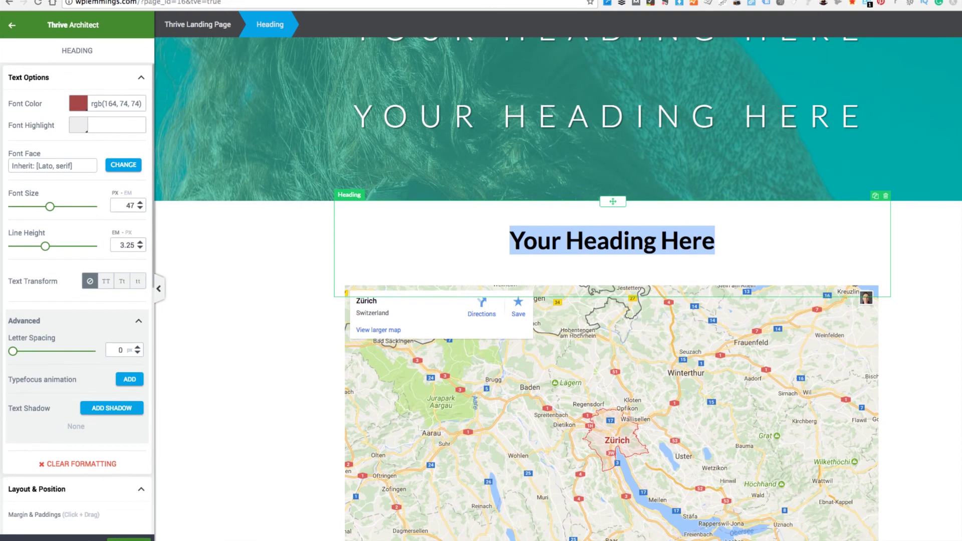
left_click(106, 281)
key("Escape")
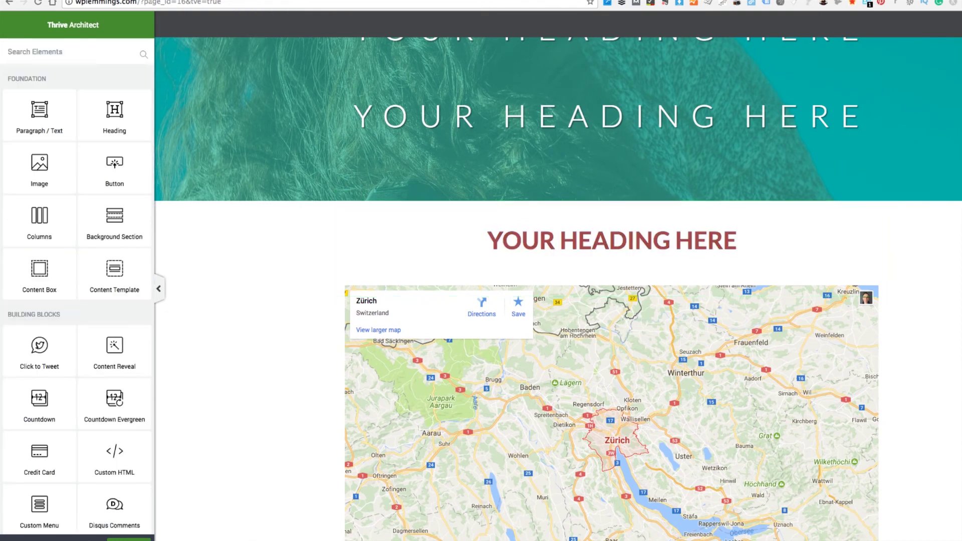
- Replace the text of the heading above the map with "HOW TO FIND US"
left_click(578, 241)
key("super+a")
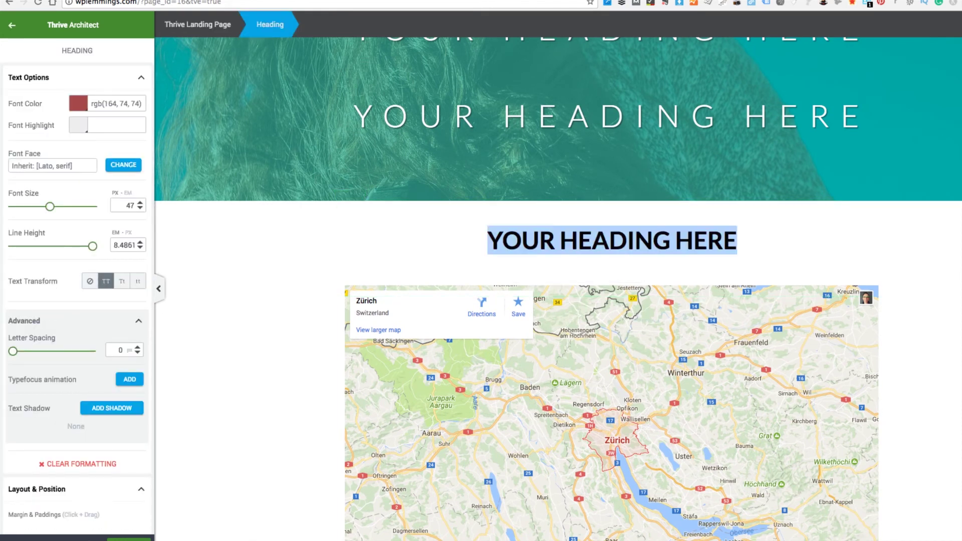
type("T")
key("BackSpace")
type("H")
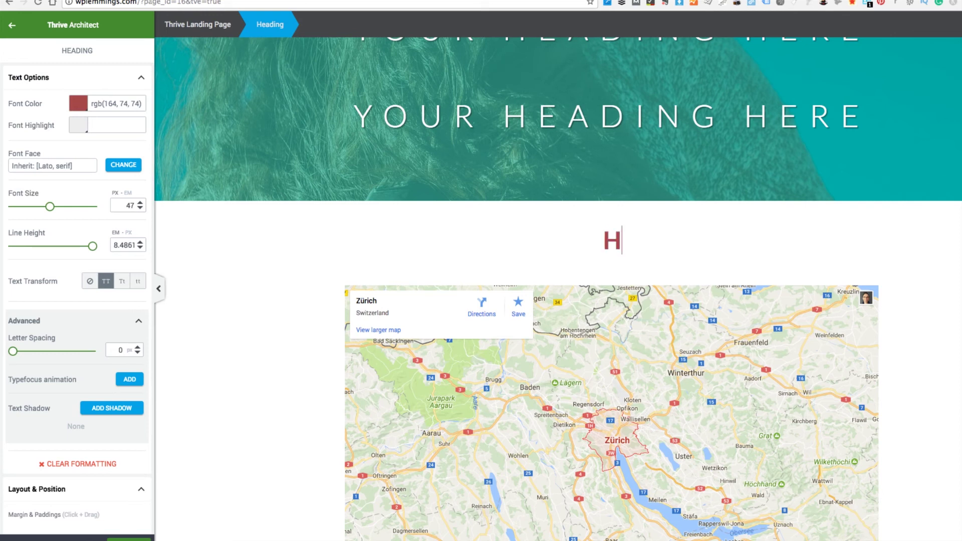
type("OW TO FIND US")
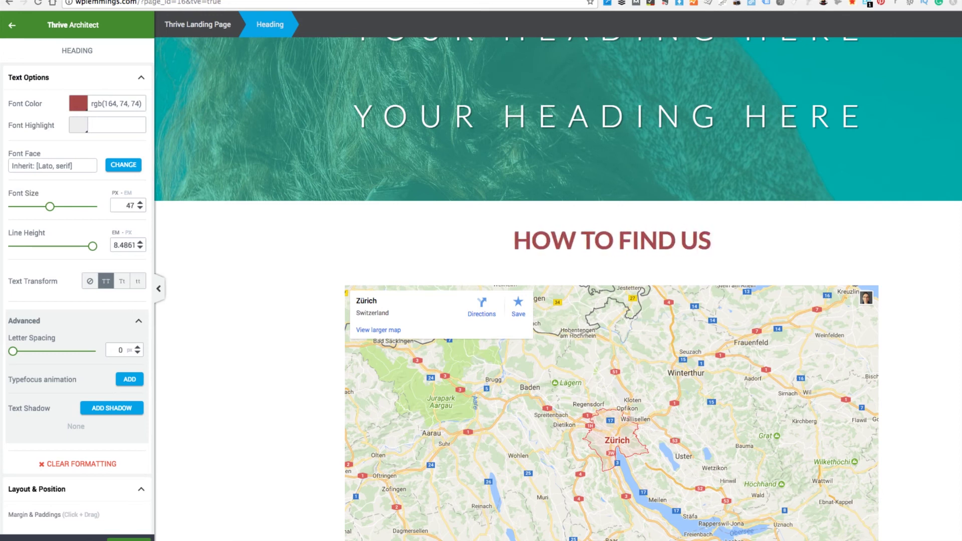
key("Escape")
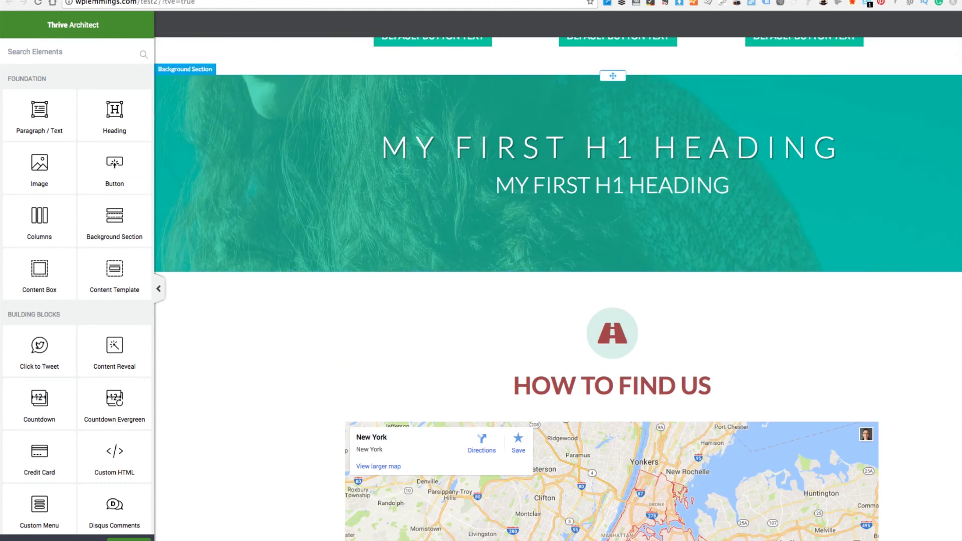
- Duplicate the star icon in the first services column and move the copy above the "HOW TO FIND US" heading
scroll(559, 288, "down", 4)
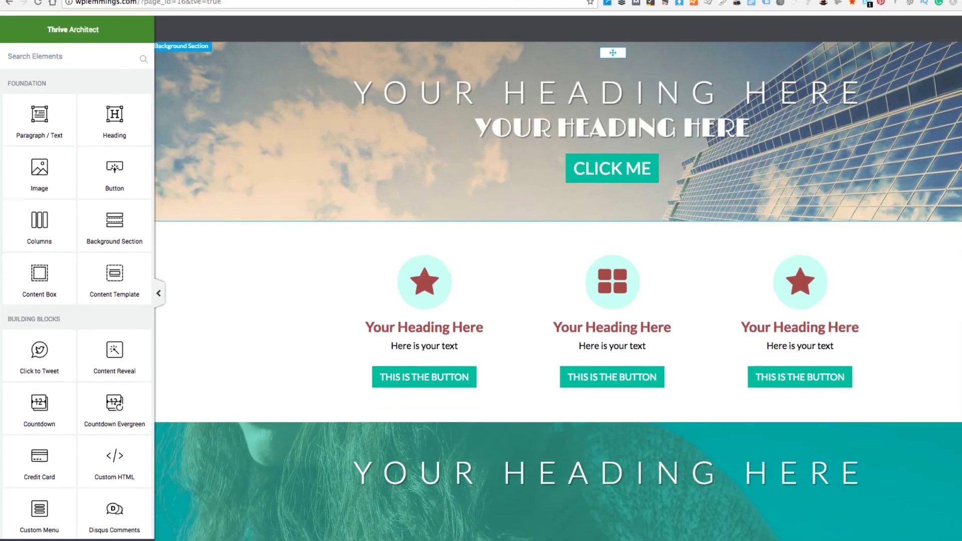
left_click(437, 246)
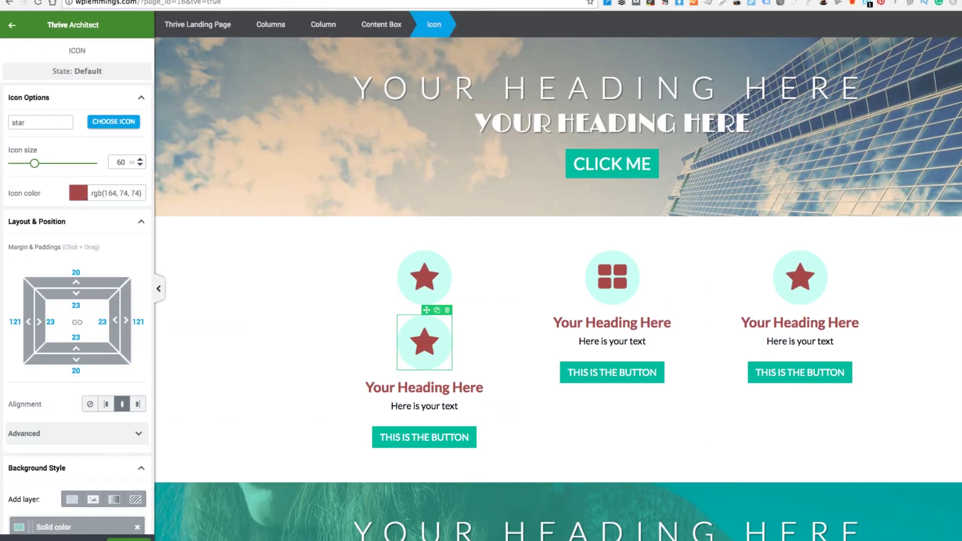
scroll(559, 301, "down", 4)
scroll(558, 301, "down", 1)
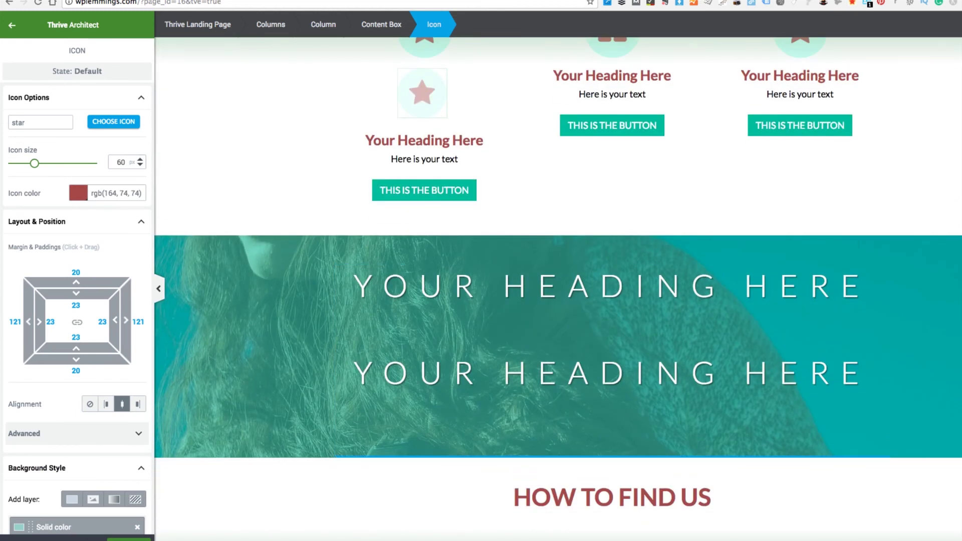
left_click_drag(423, 93, 612, 455)
scroll(559, 289, "down", 5)
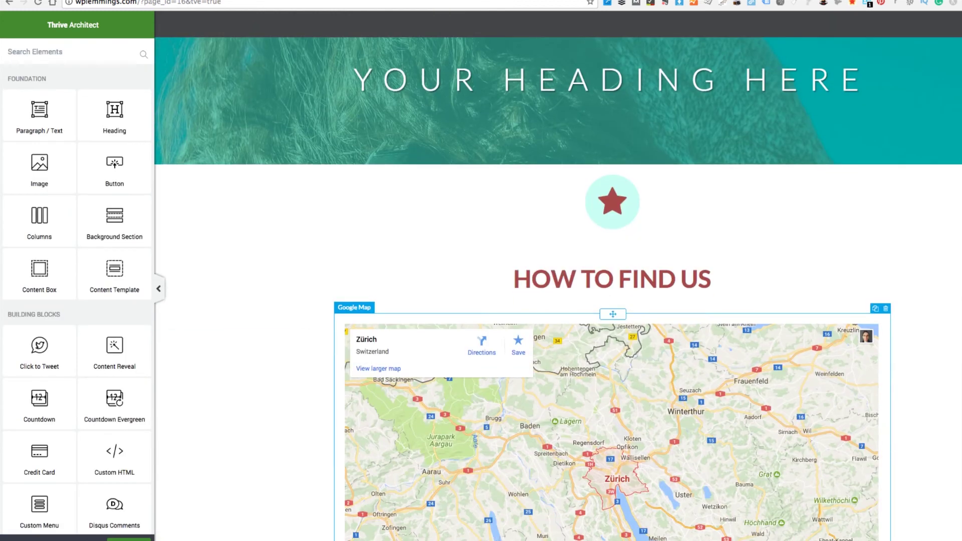
- Set the top margin of the icon above "HOW TO FIND US" to 33 and its bottom margin to -26
left_click(612, 161)
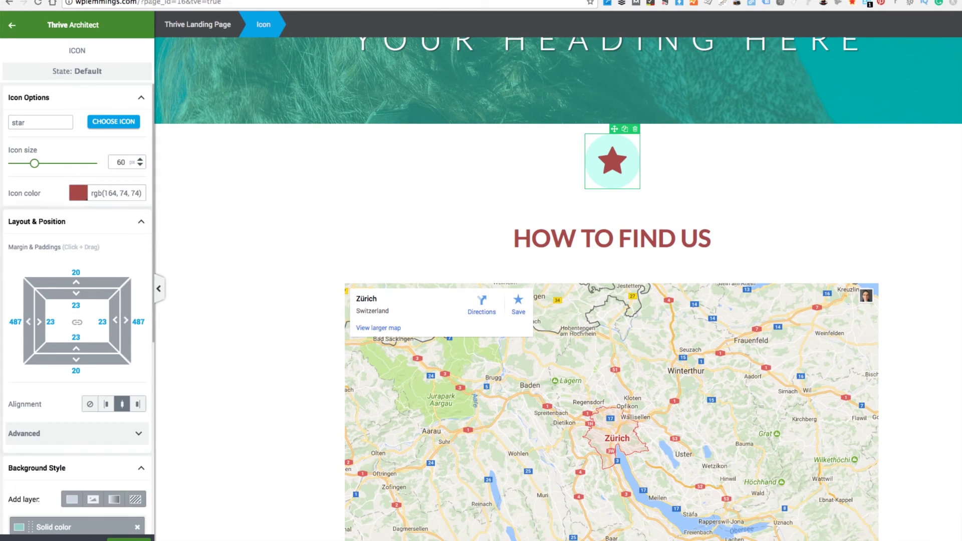
left_click_drag(80, 278, 80, 272)
left_click_drag(76, 360, 76, 336)
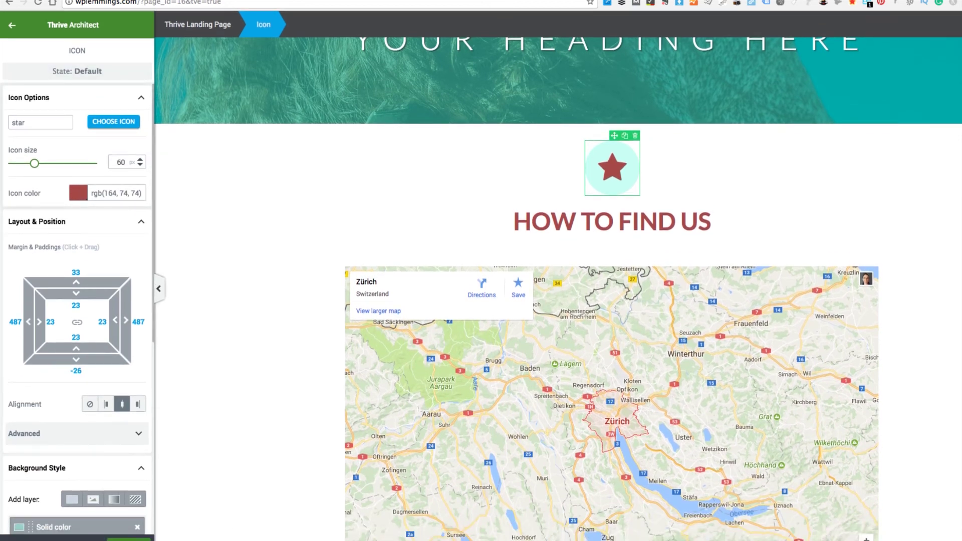
- Change the star icon above "HOW TO FIND US" to the road icon
left_click(113, 122)
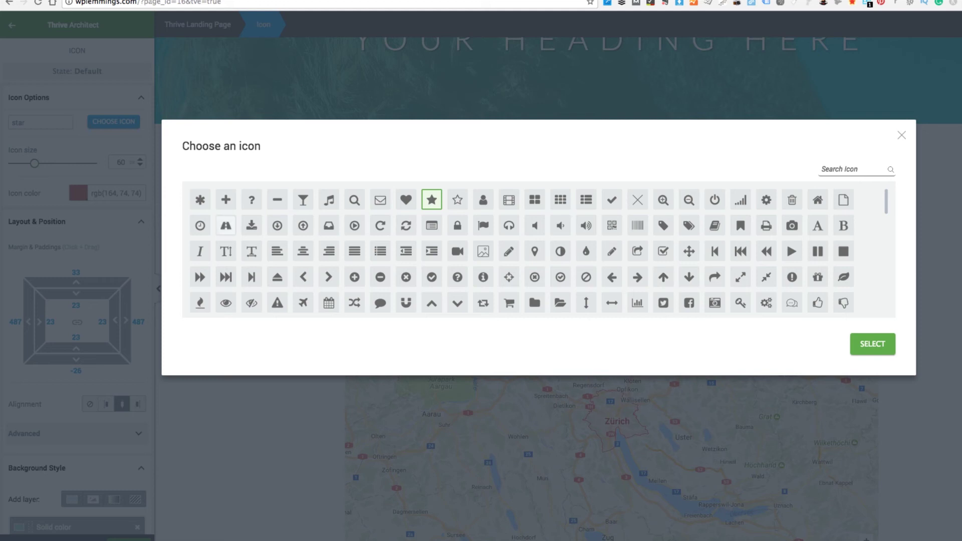
left_click(226, 225)
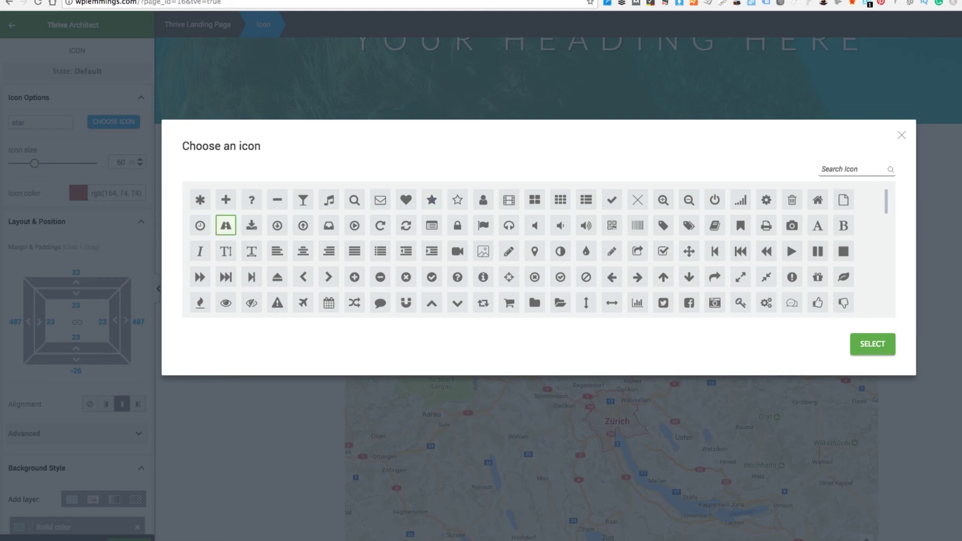
left_click(872, 344)
left_click(913, 344)
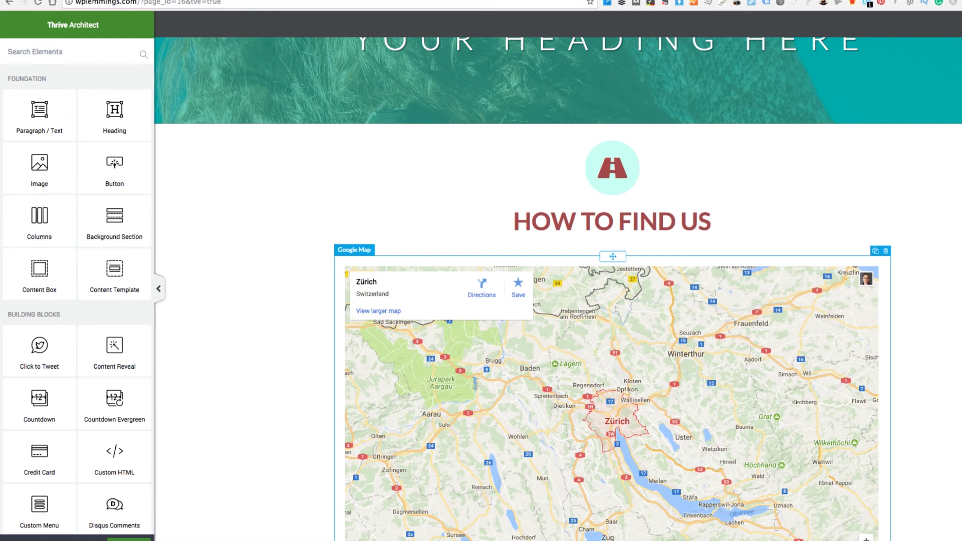
- Insert a heading in a new column to the right of the Google Map and widen the map's column
scroll(77, 301, "down", 7)
scroll(556, 301, "down", 1)
scroll(559, 301, "up", 3)
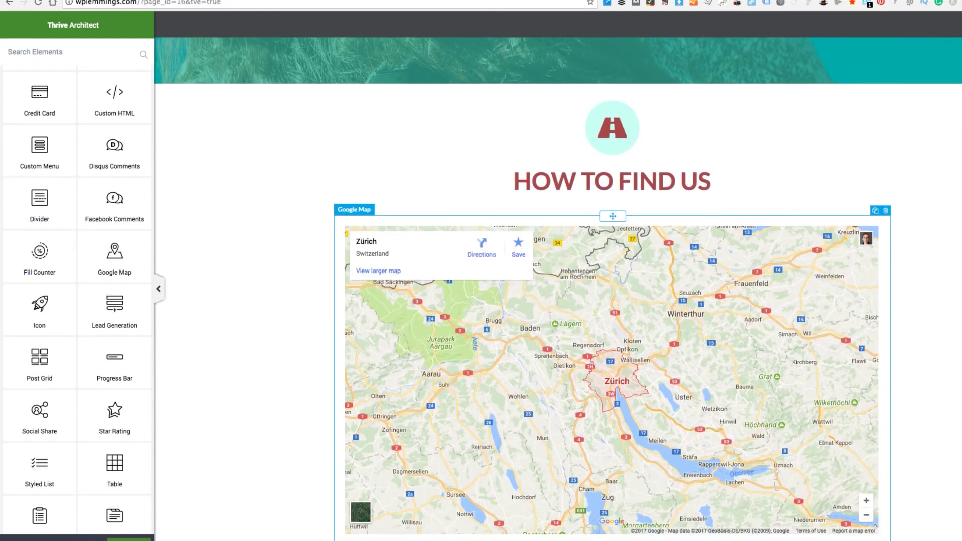
scroll(559, 301, "down", 3)
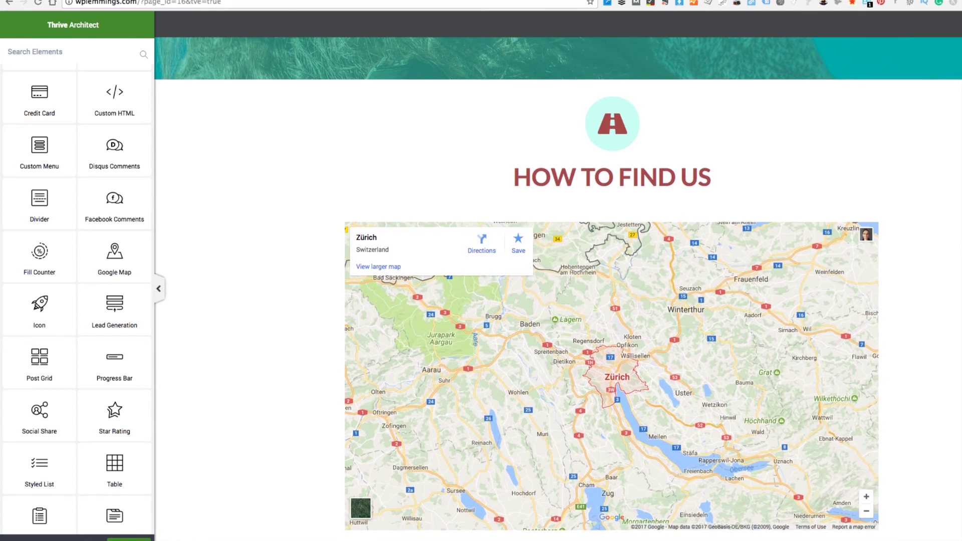
scroll(559, 301, "up", 1)
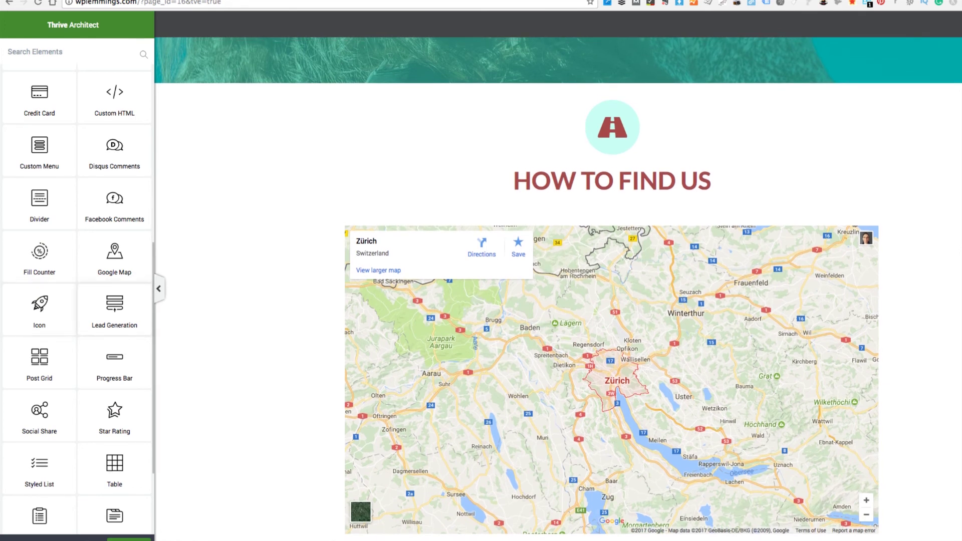
scroll(39, 306, "up", 7)
left_click_drag(114, 119, 872, 235)
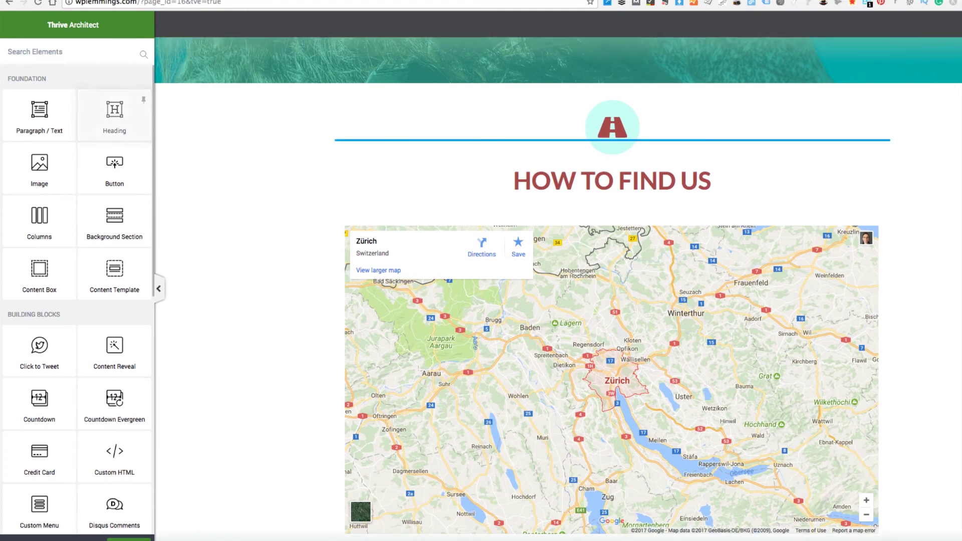
left_click_drag(872, 236, 883, 236)
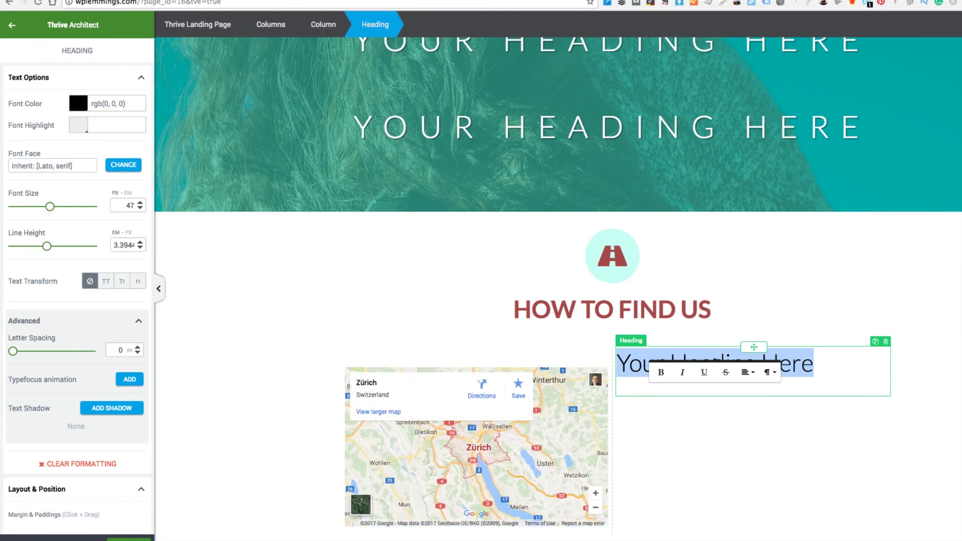
left_click_drag(612, 441, 659, 441)
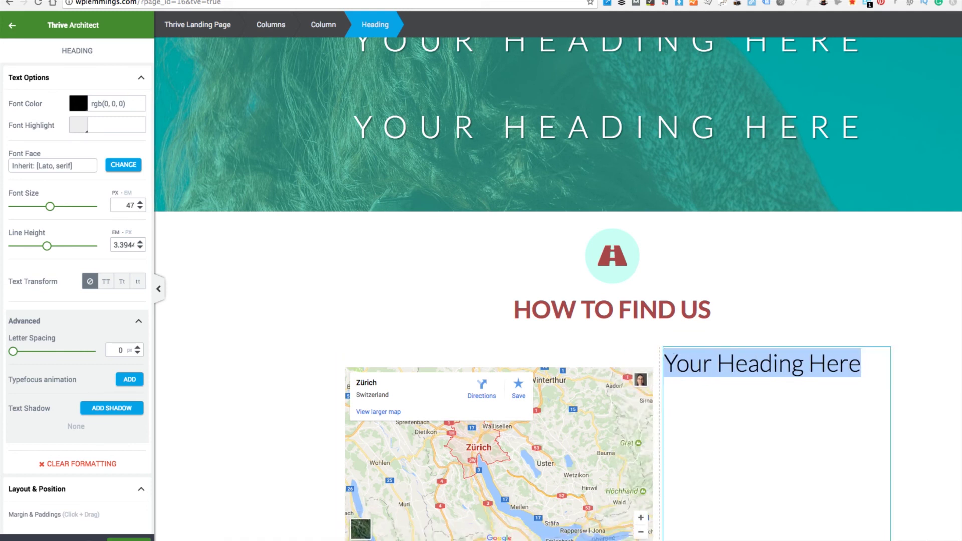
- Replace the text of the heading beside the map with "Business Address"
type("BU")
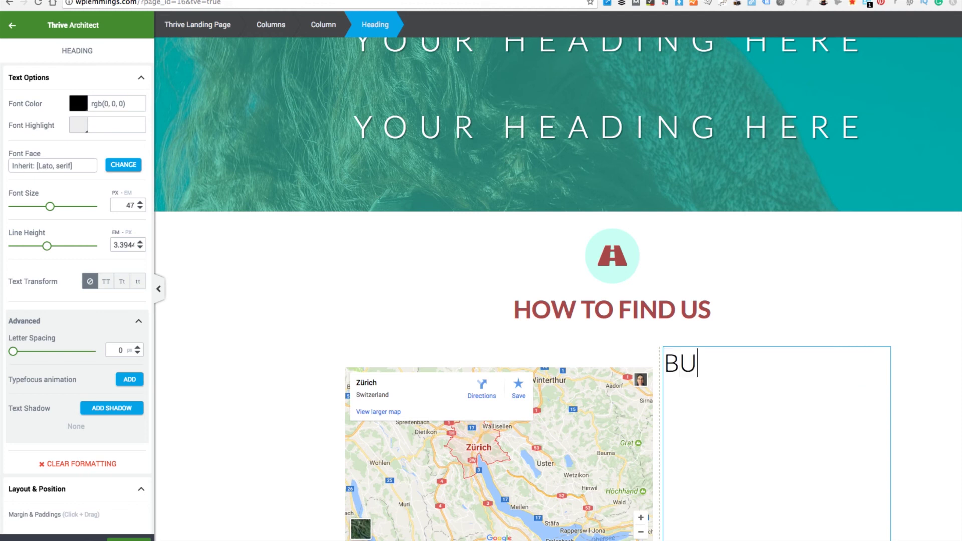
key("BackSpace")
key("BackSpace")
type("Business Address")
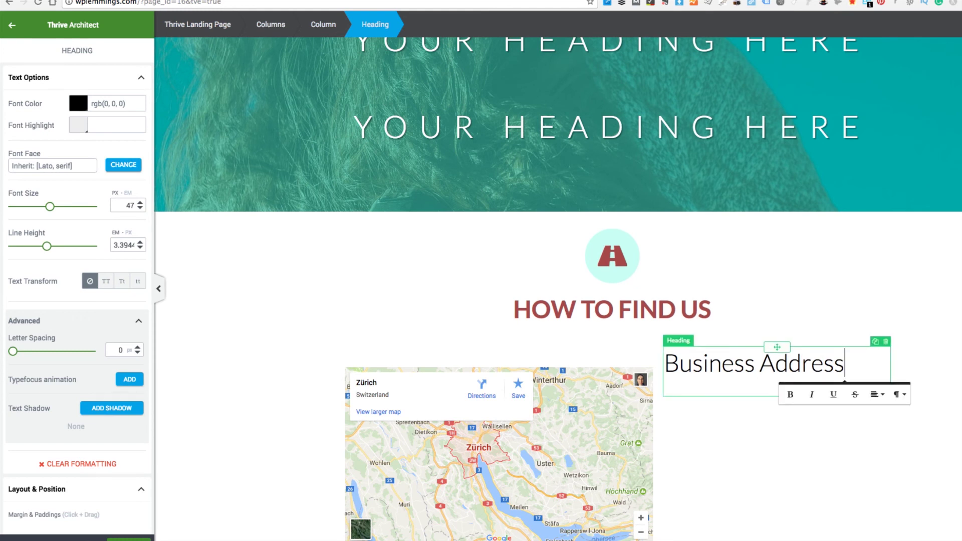
key("Escape")
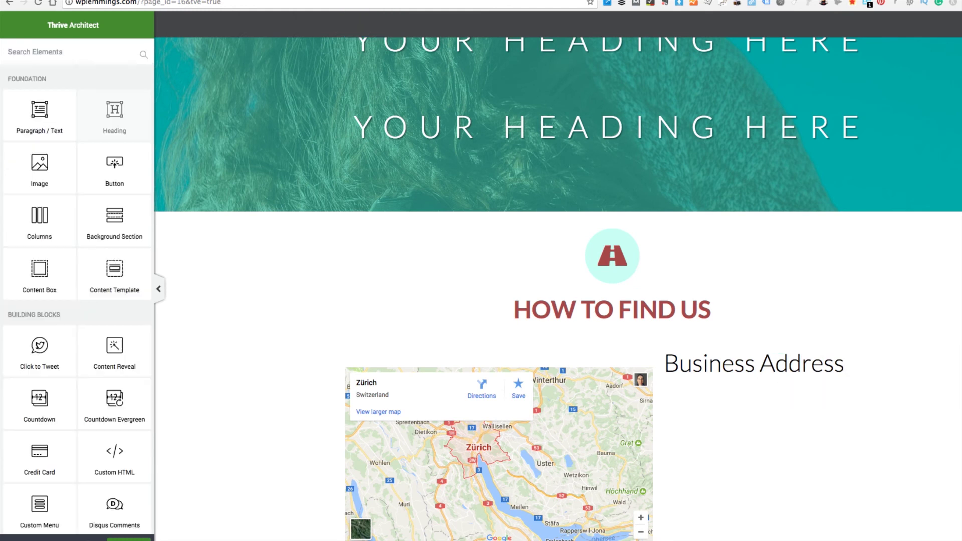
- Set the top padding of the "Business Address" heading to 36
left_click(745, 363)
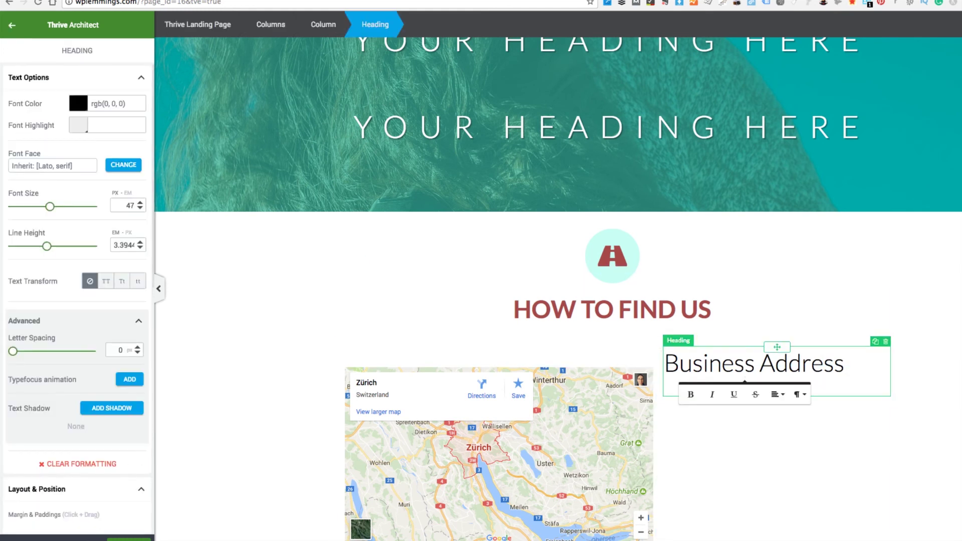
scroll(134, 330, "down", 10)
left_click_drag(76, 125, 74, 169)
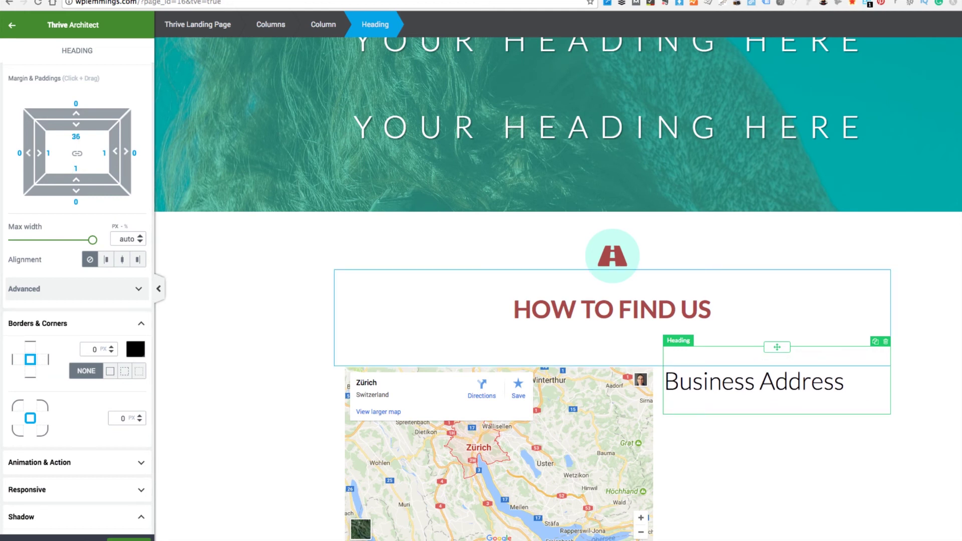
- Make the whole "Business Address" heading text bold
left_click(811, 380)
left_click_drag(848, 382, 666, 382)
left_click(846, 382)
left_click_drag(847, 382, 654, 382)
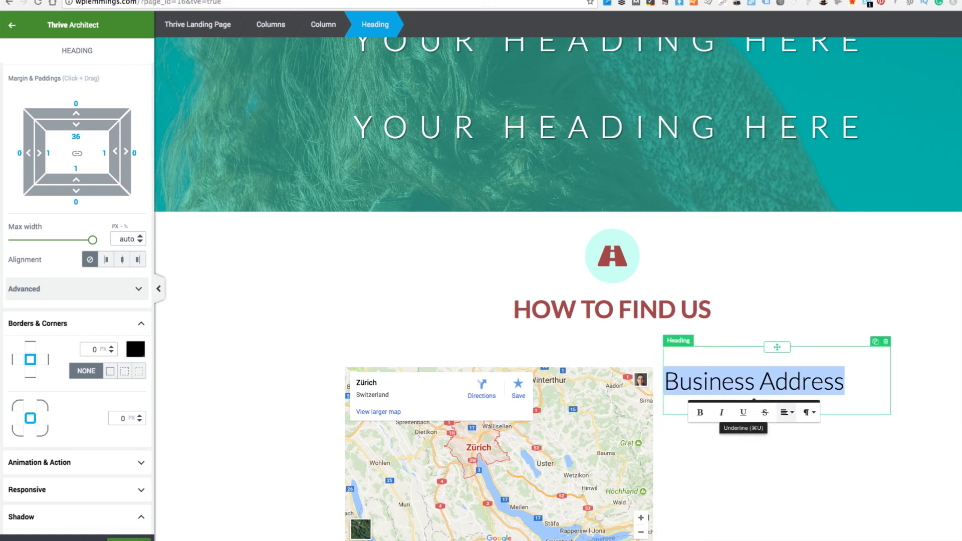
left_click(700, 412)
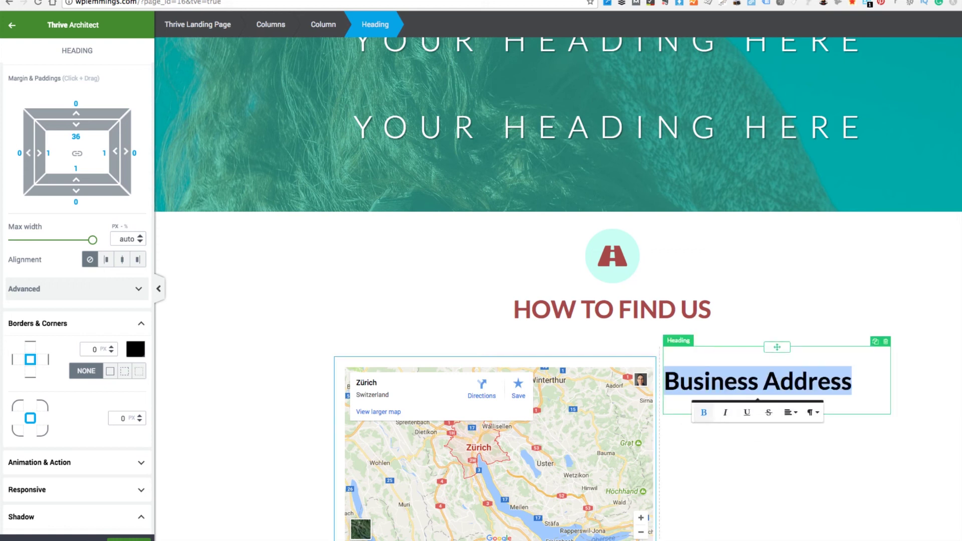
- Set the font color of the "Business Address" heading to the saved dark red swatch, #a44a4a
scroll(133, 330, "up", 5)
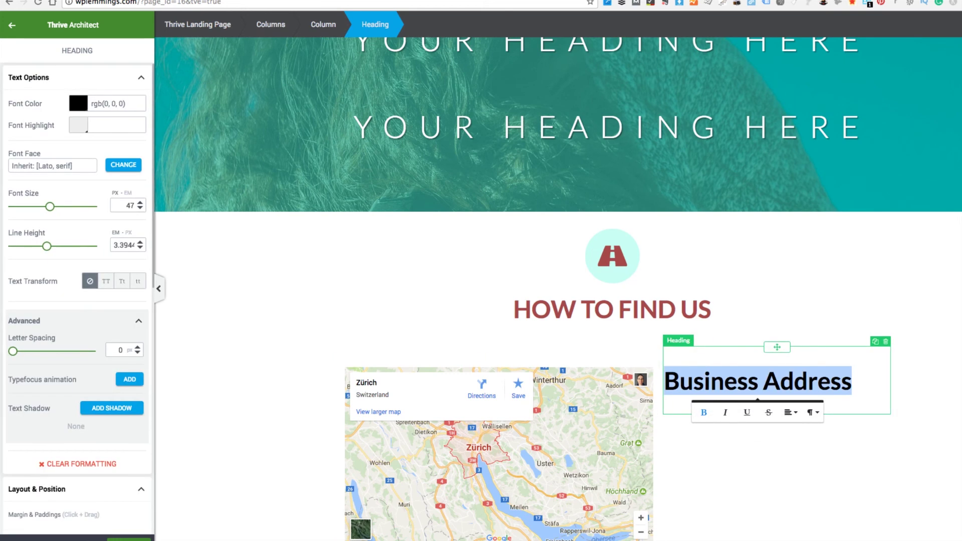
left_click(78, 103)
left_click(54, 256)
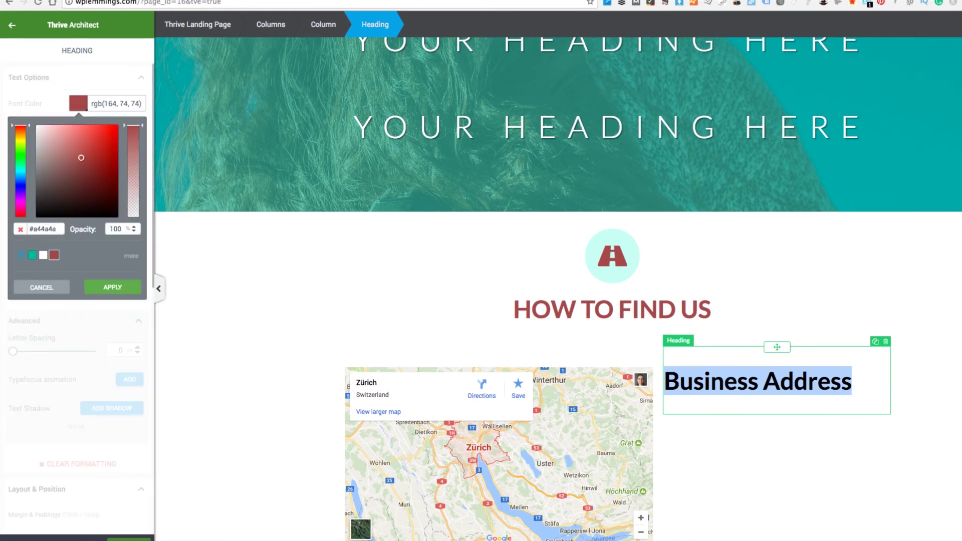
left_click(777, 451)
key("Escape")
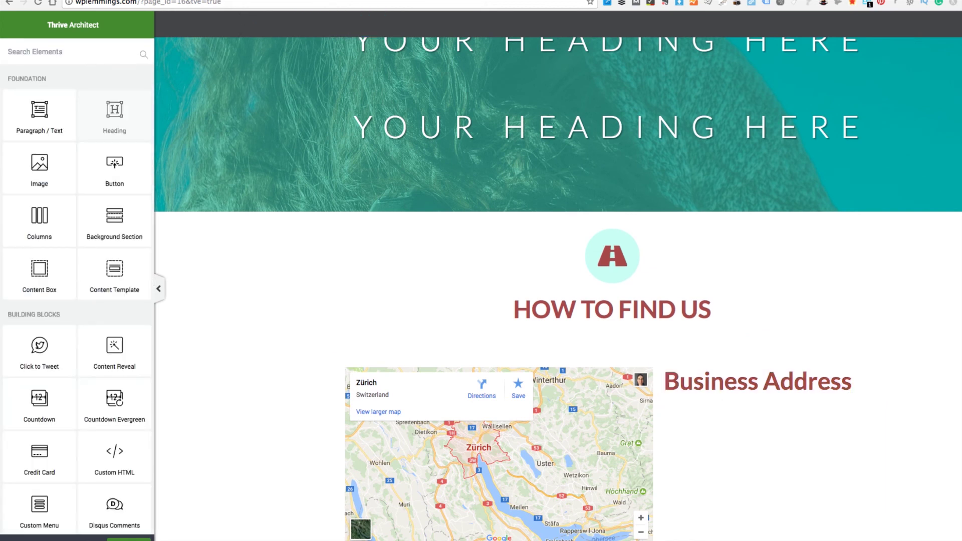
- Reduce the font size of the "Business Address" heading to 31 px
scroll(558, 289, "down", 1)
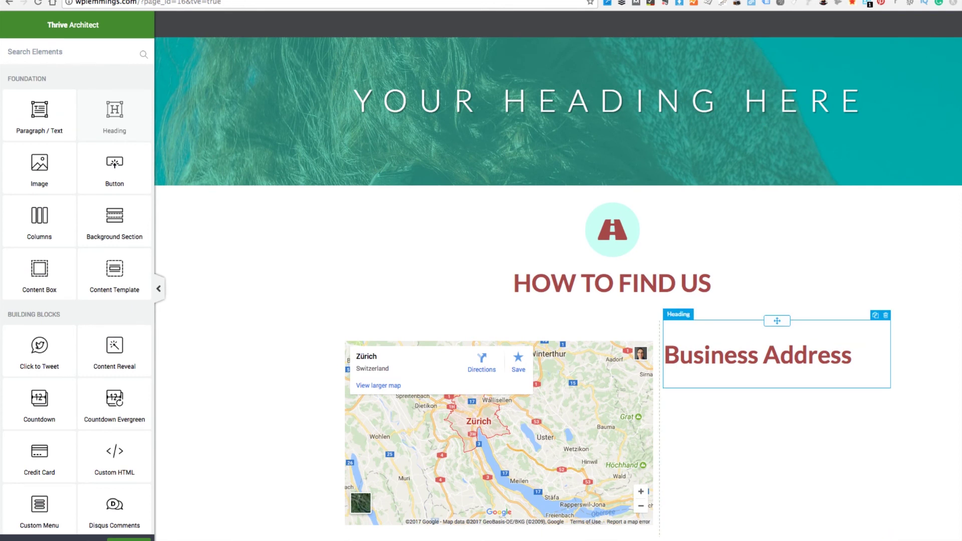
left_click(781, 355)
left_click_drag(49, 206, 36, 206)
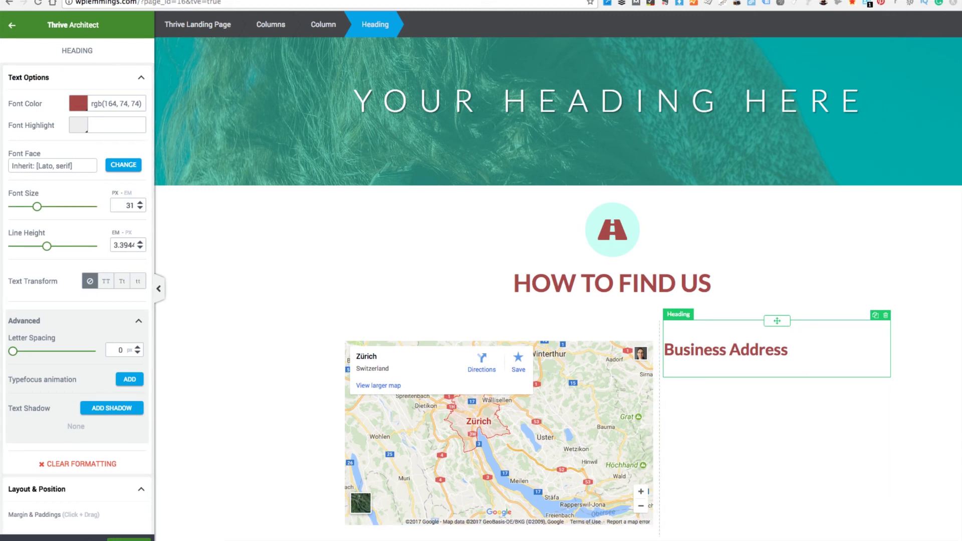
key("Escape")
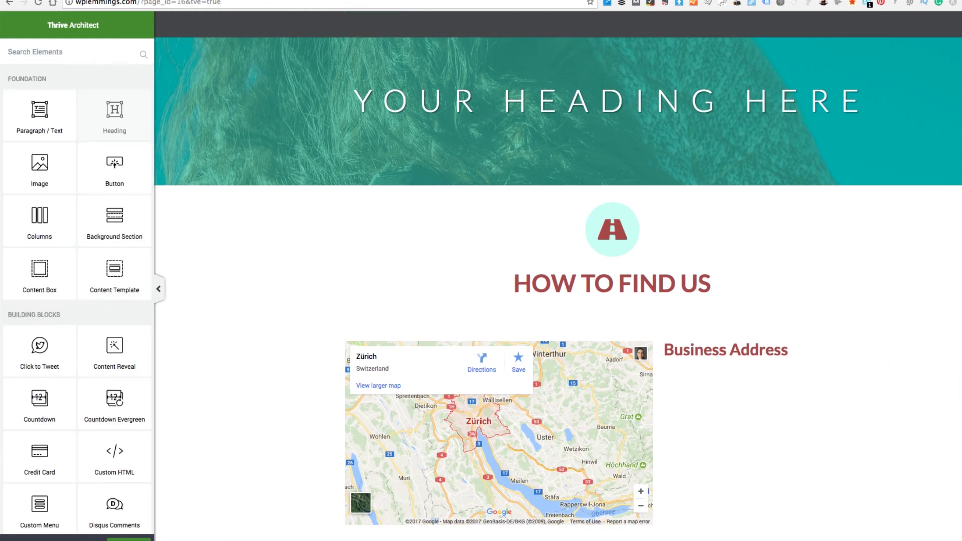
- Add a paragraph below the "Business Address" heading containing the business's street address, city and country on three separate lines
left_click_drag(39, 116, 702, 377)
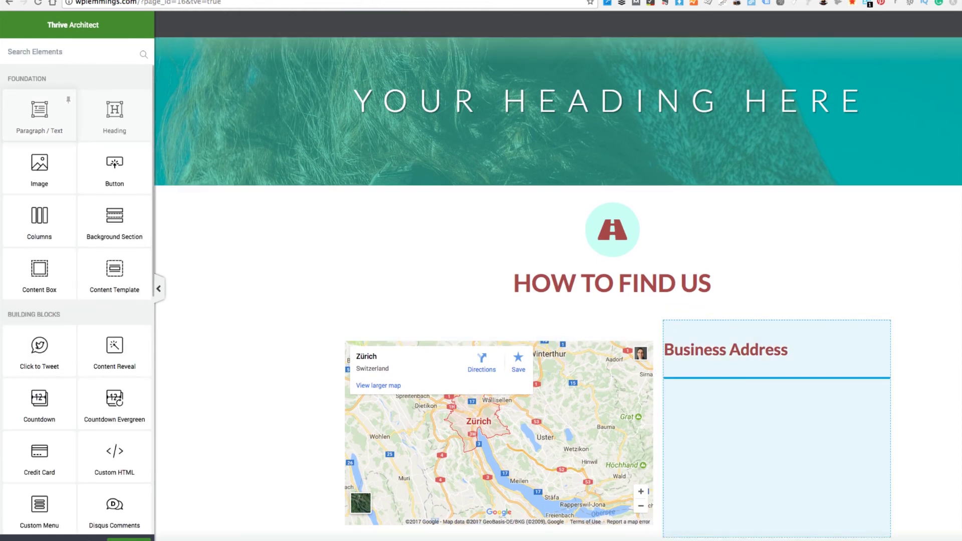
left_click_drag(777, 376, 777, 381)
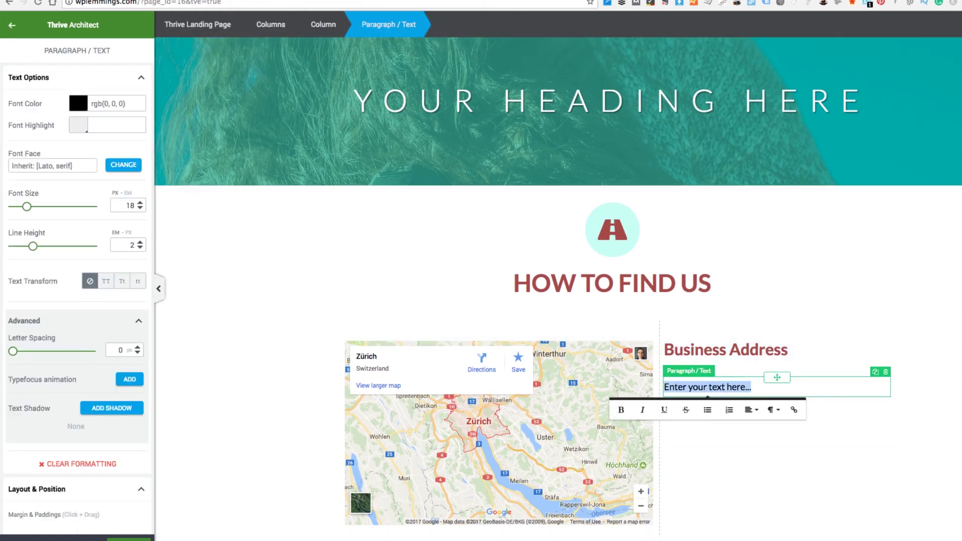
type("23 My Street")
key("Return")
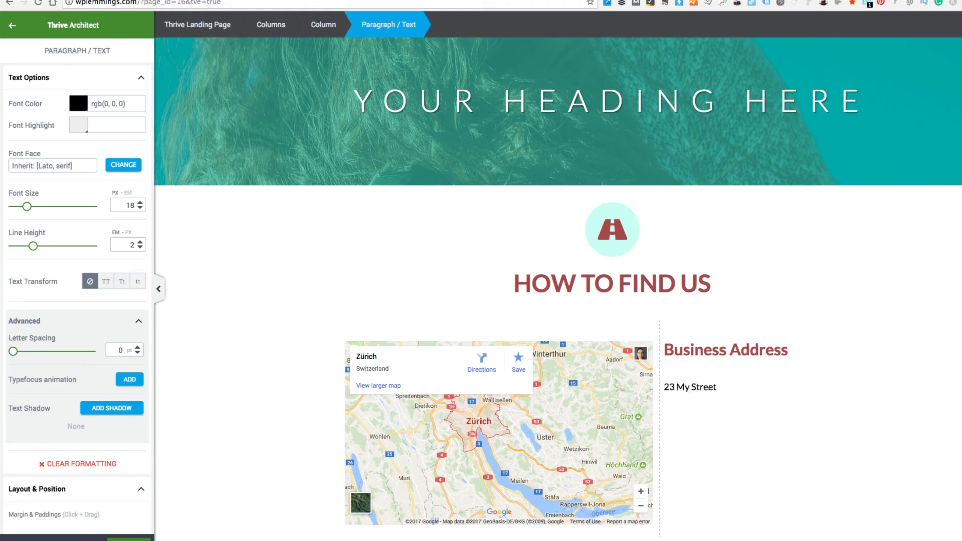
type("New York")
key("Return")
type("United States")
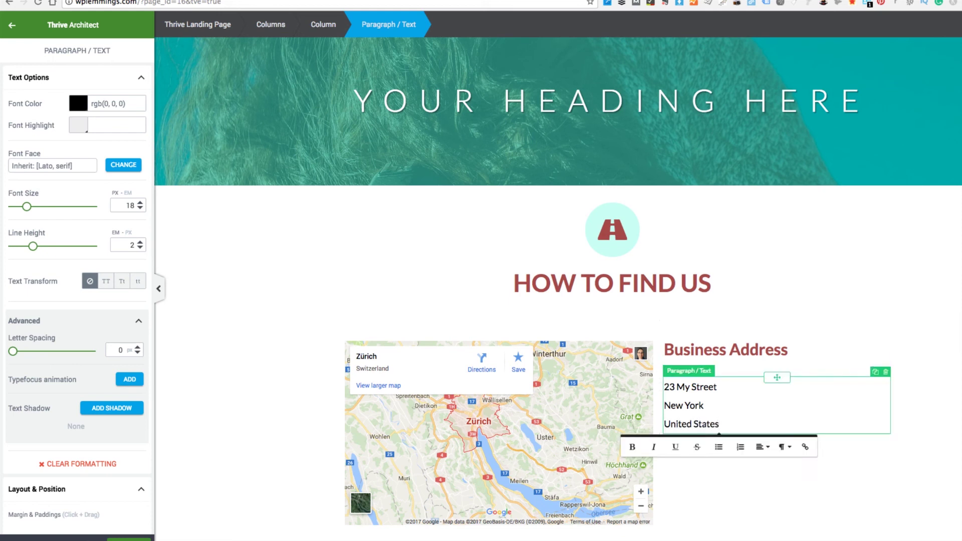
key("Escape")
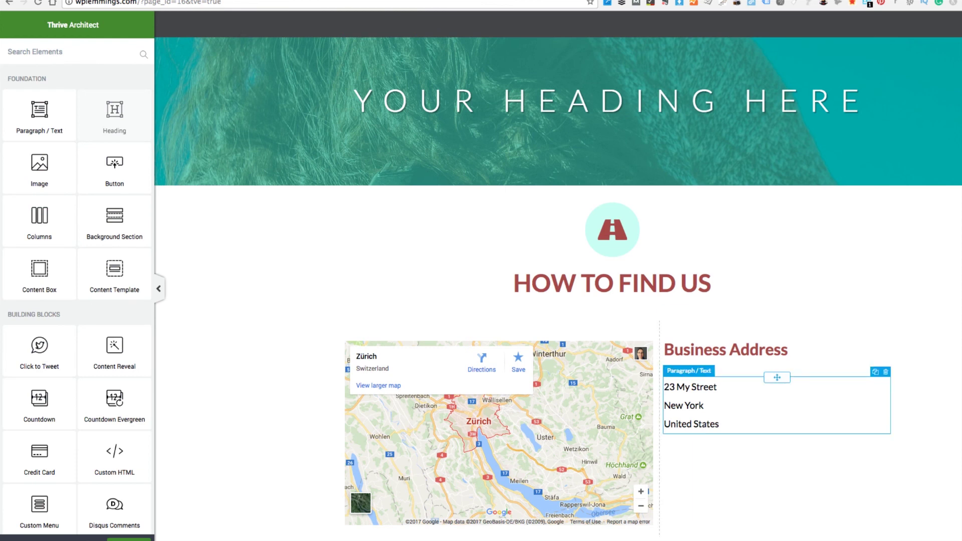
- Save the landing page and look over its sections from the hero down to the map
scroll(77, 300, "down", 1)
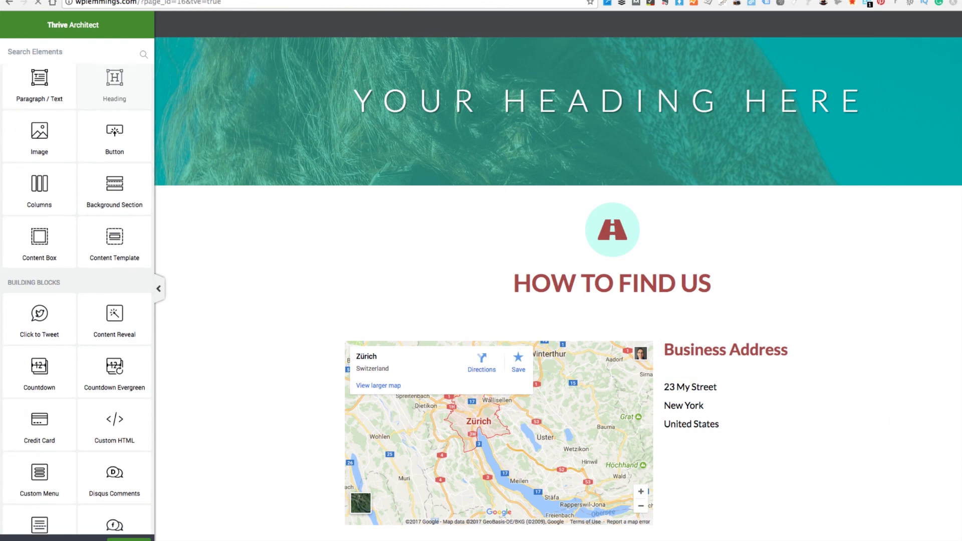
key("super+s")
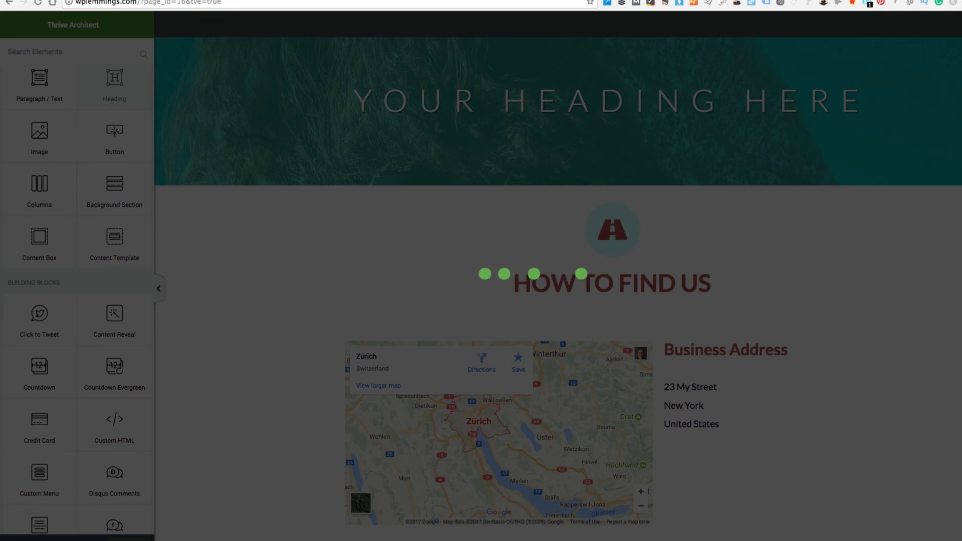
scroll(558, 289, "up", 7)
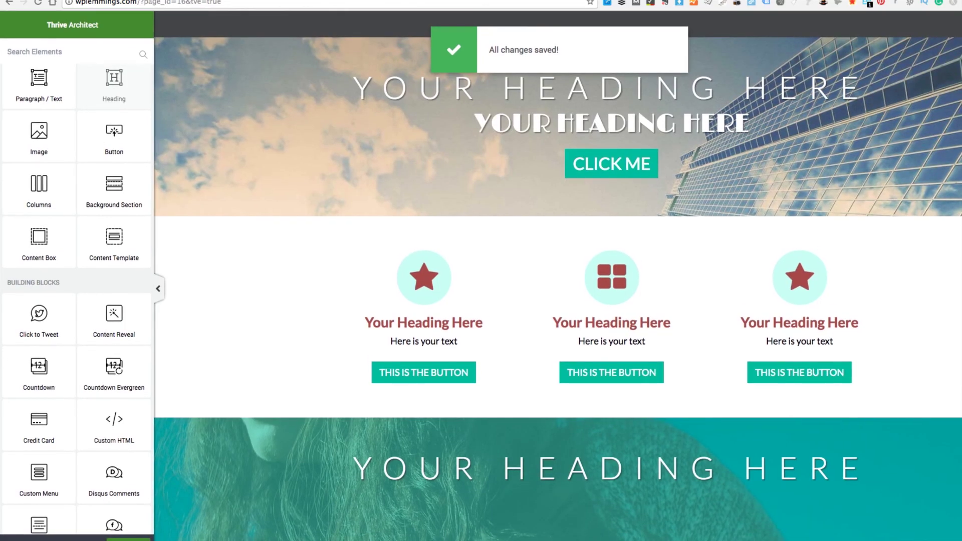
scroll(558, 288, "down", 4)
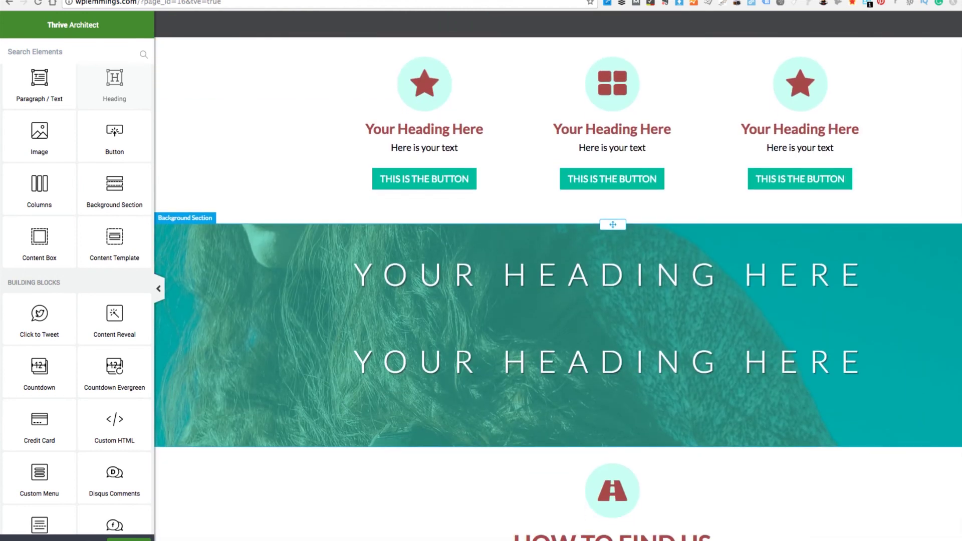
scroll(558, 288, "down", 5)
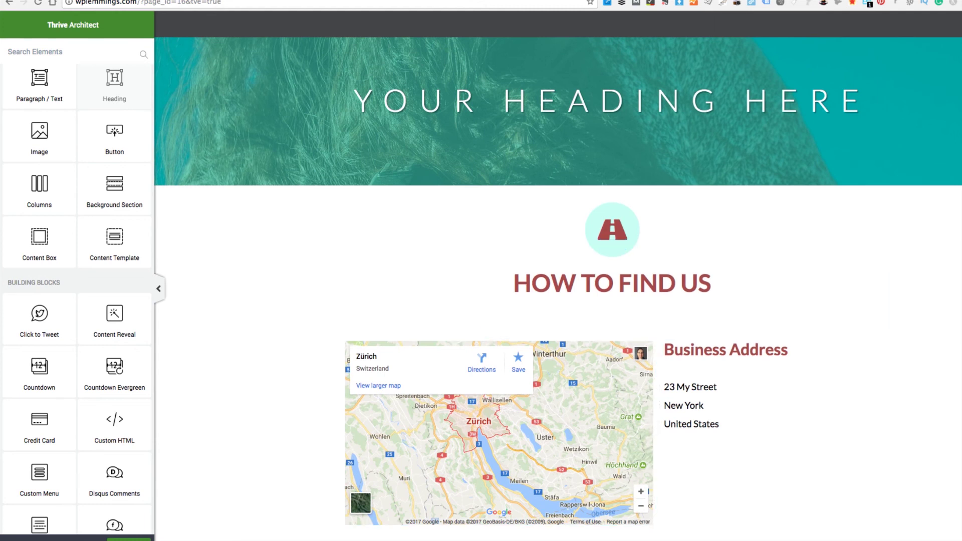
scroll(78, 299, "down", 1)
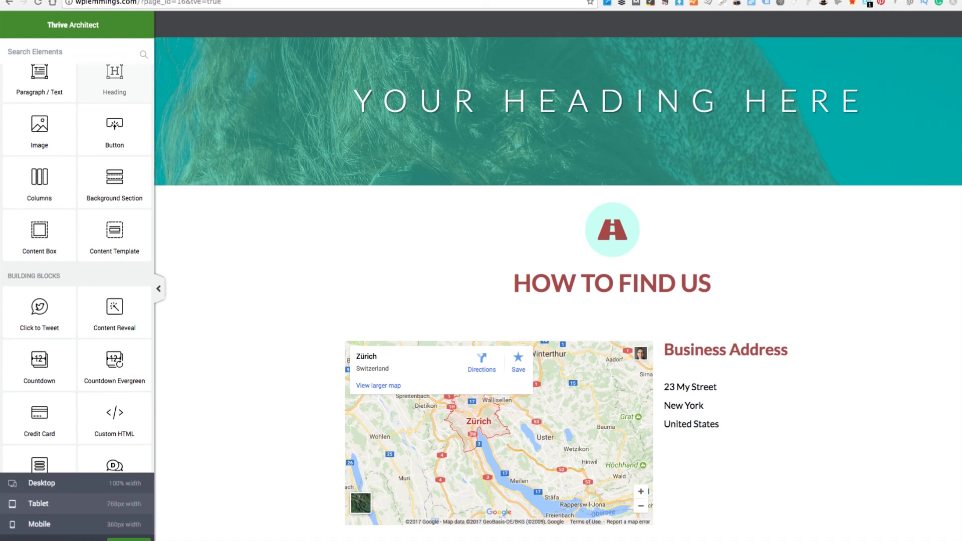
- Switch the editor to the Mobile layout and check how the page sections stack at that width
left_click(39, 524)
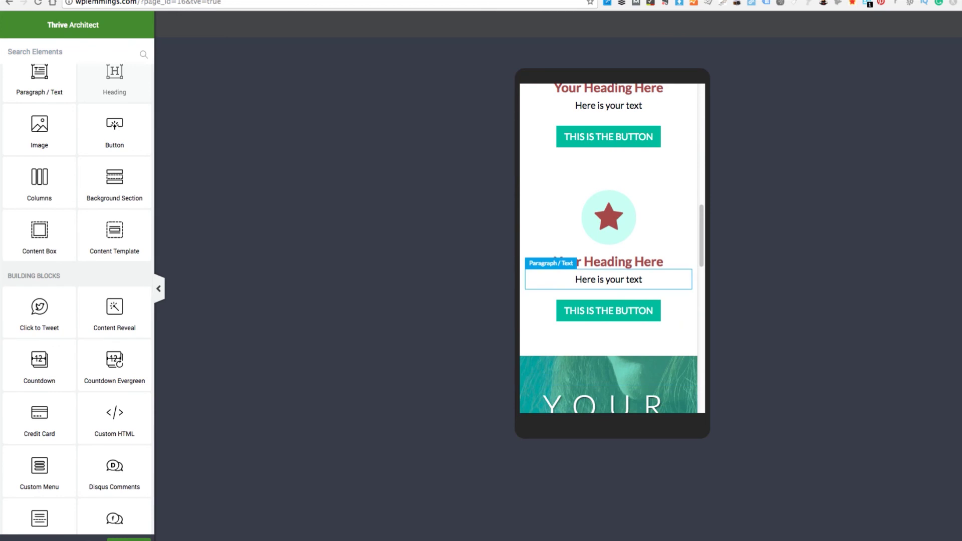
scroll(608, 248, "up", 12)
scroll(609, 248, "down", 20)
scroll(609, 249, "up", 10)
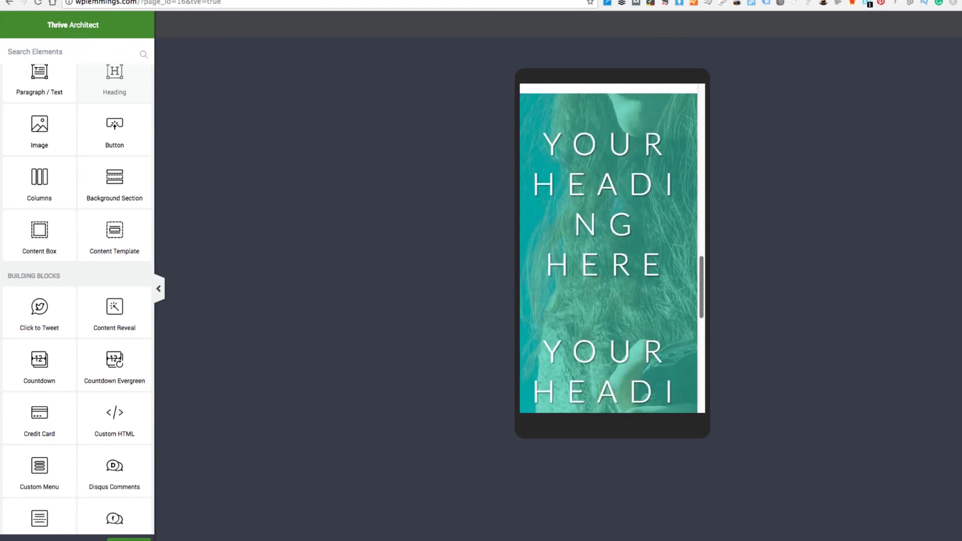
scroll(609, 248, "up", 12)
- Set the font size of the hero's first heading to 41 px for mobile and save the page
left_click(629, 174)
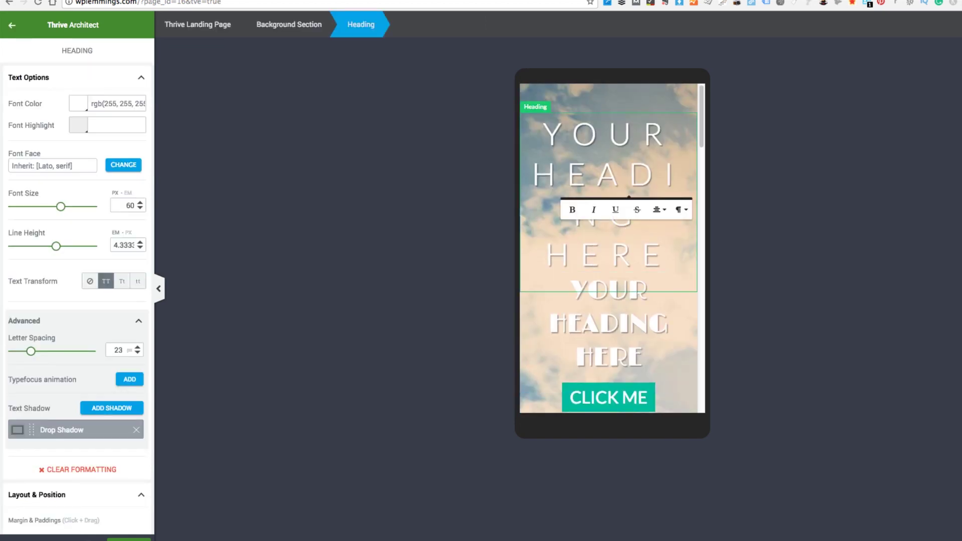
mouse_move(60, 206)
left_mouse_down()
mouse_move(35, 206)
mouse_move(45, 206)
left_mouse_up()
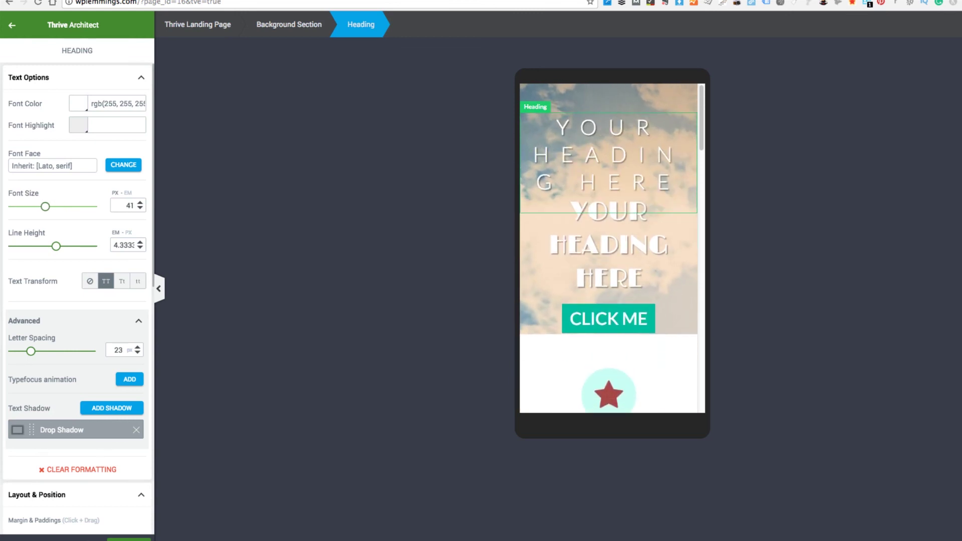
key("super+s")
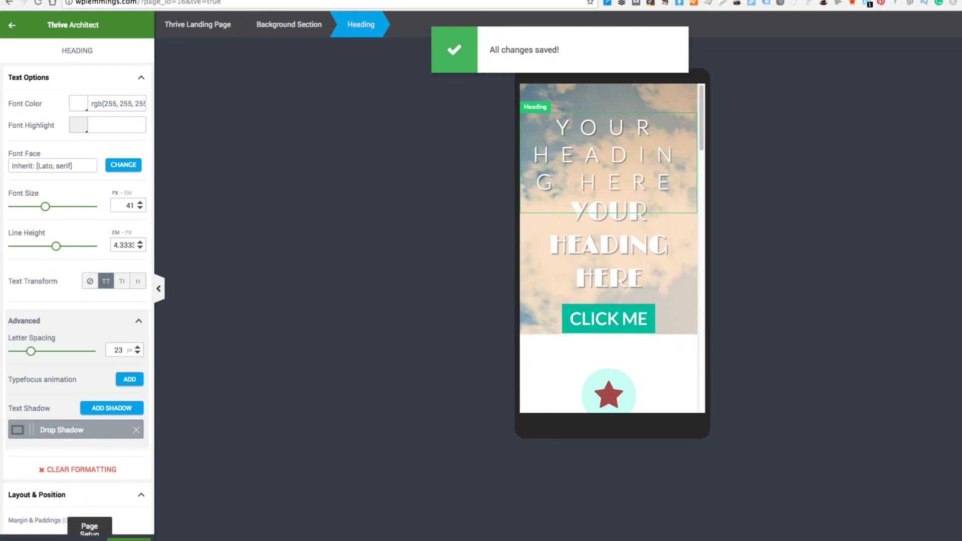
- Return to the Desktop layout, deselect the hero heading and review the whole page from the hero to the map section
left_click(27, 538)
left_click(27, 483)
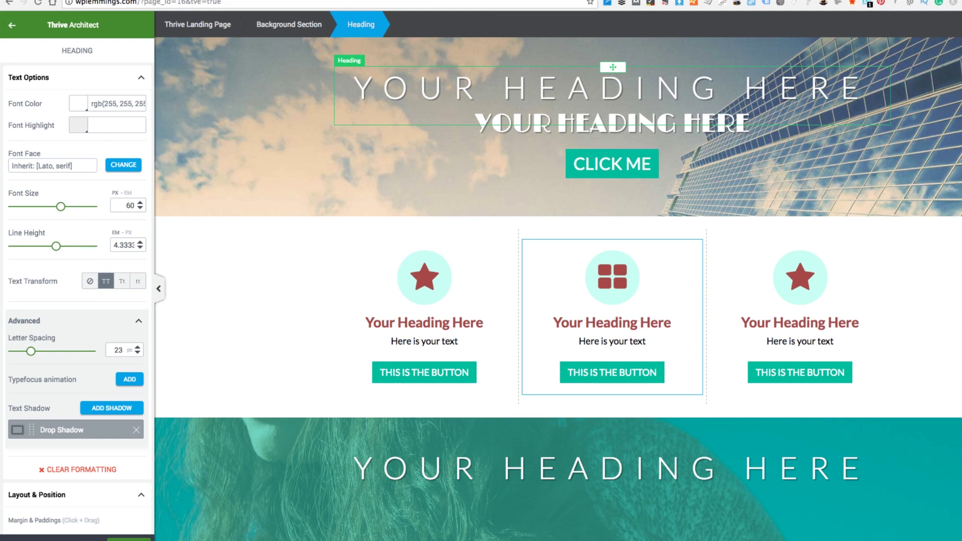
scroll(426, 321, "down", 10)
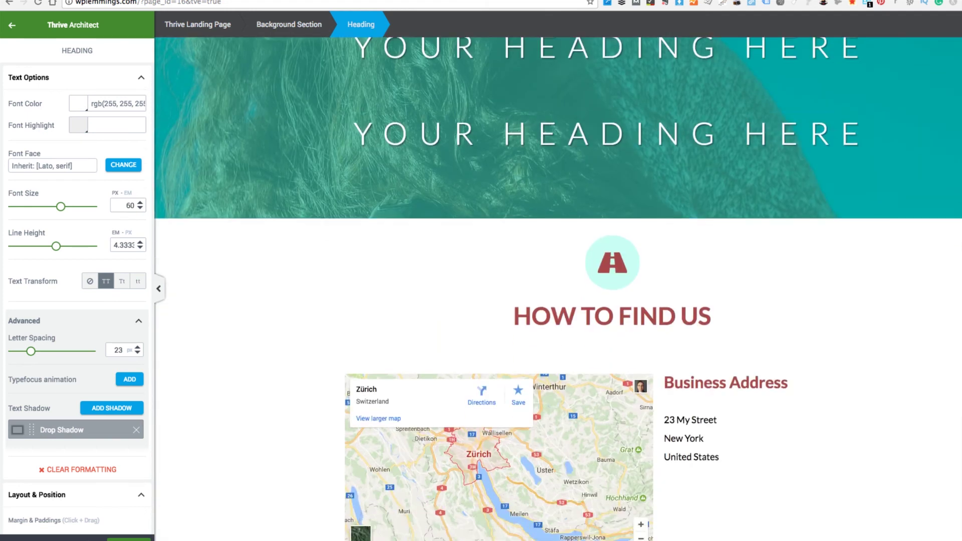
scroll(611, 321, "up", 10)
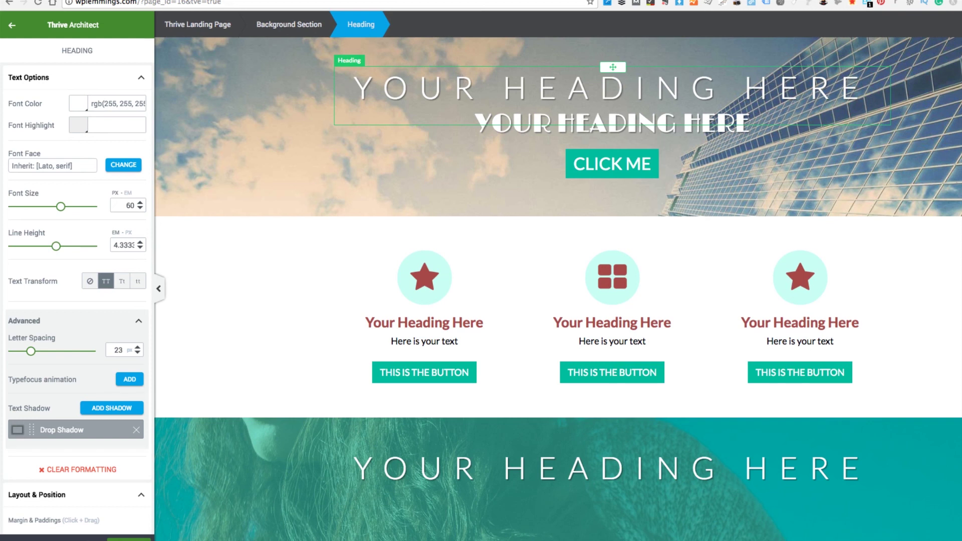
scroll(558, 289, "down", 7)
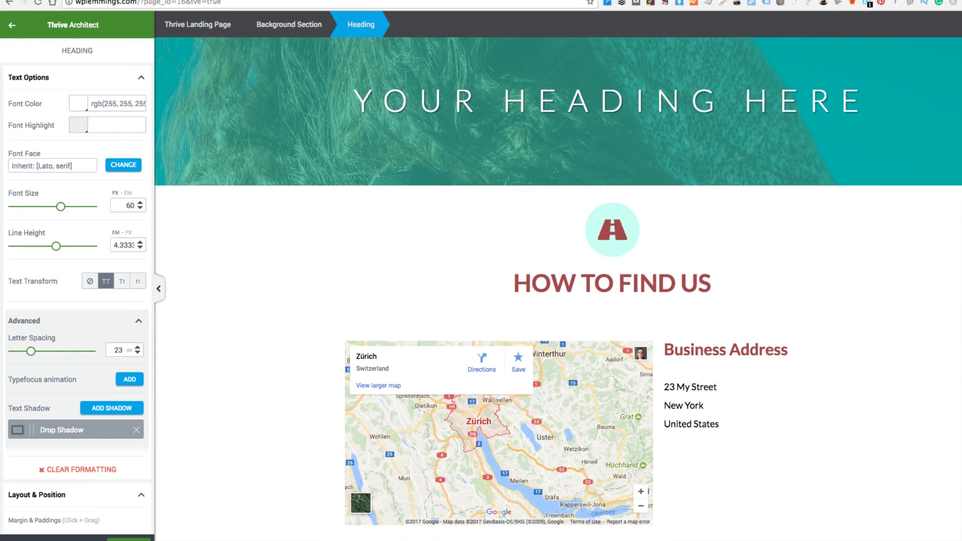
scroll(558, 289, "up", 7)
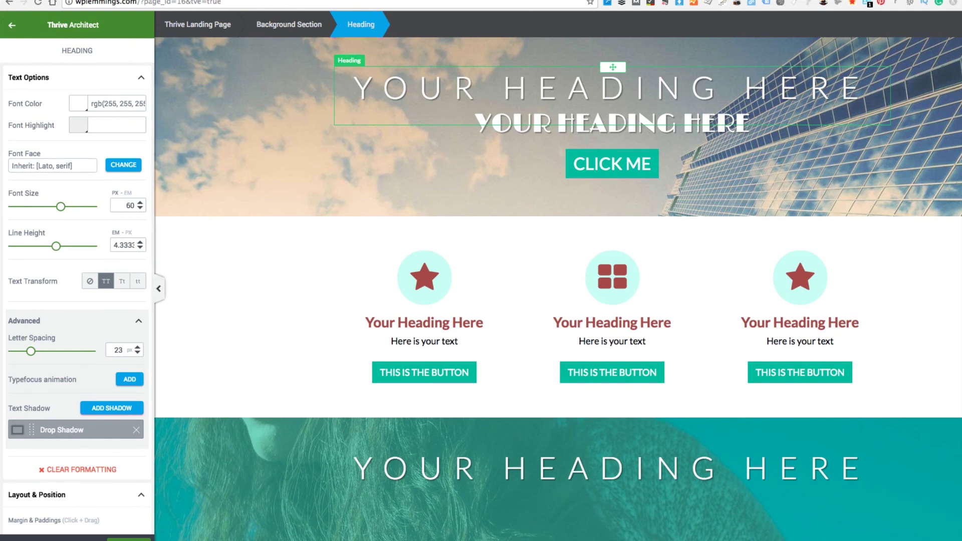
key("Escape")
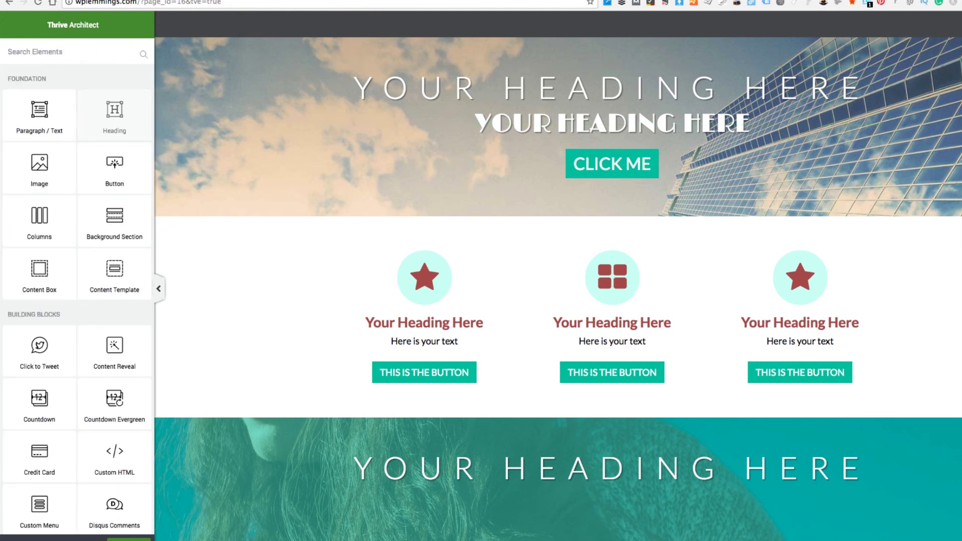
scroll(482, 275, "up", 2)
scroll(143, 290, "down", 2)
scroll(143, 290, "down", 7)
scroll(143, 289, "up", 10)
scroll(558, 289, "down", 7)
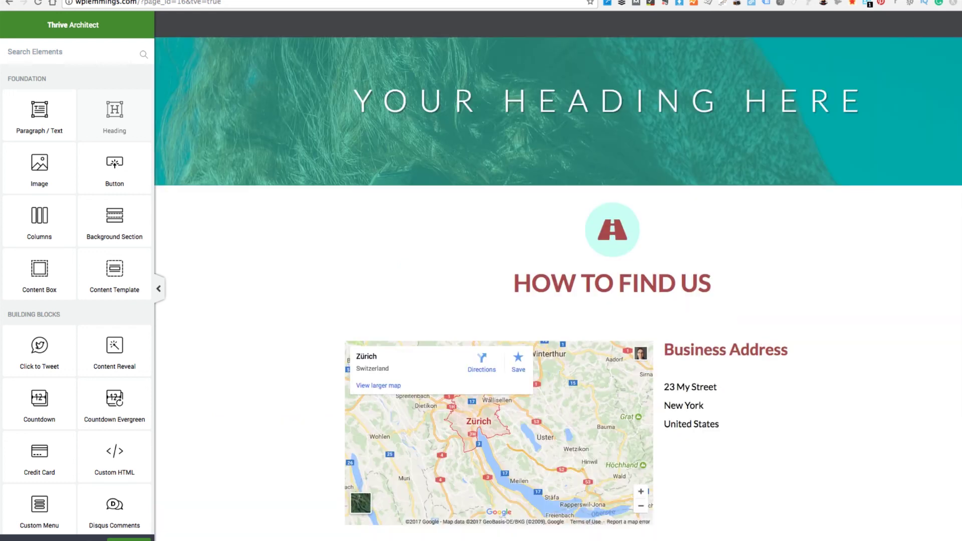